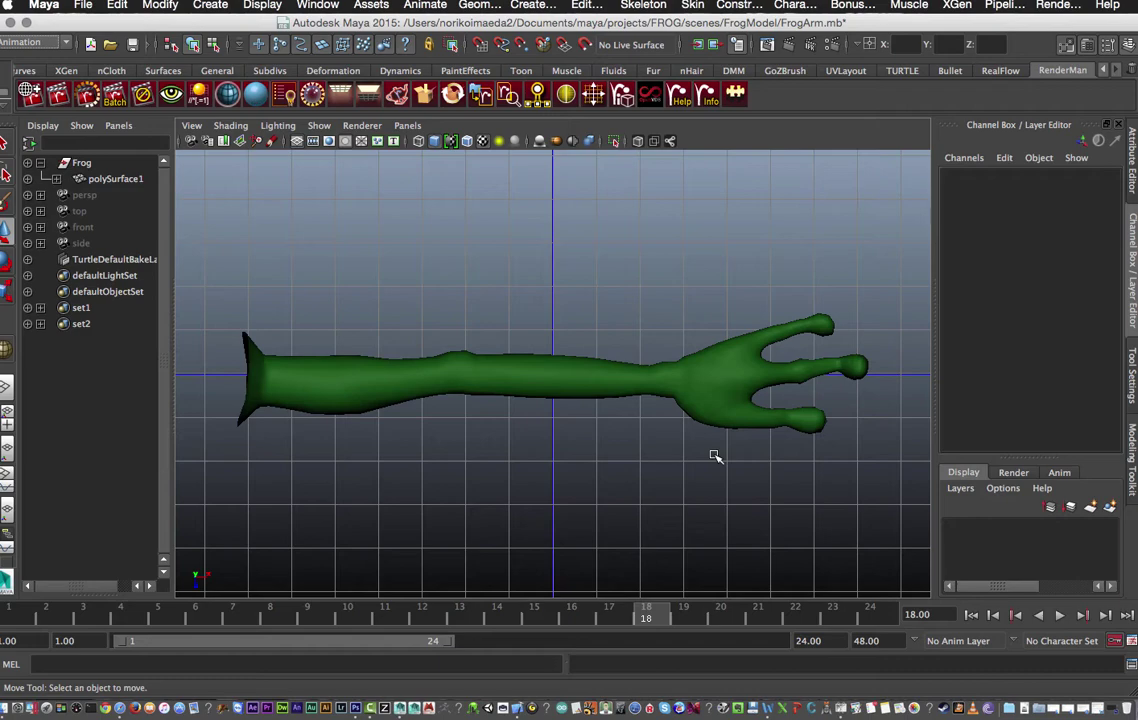
- Turn on X-Ray shading in the top view to make the frog arm see-through
key("space")
left_click(230, 126)
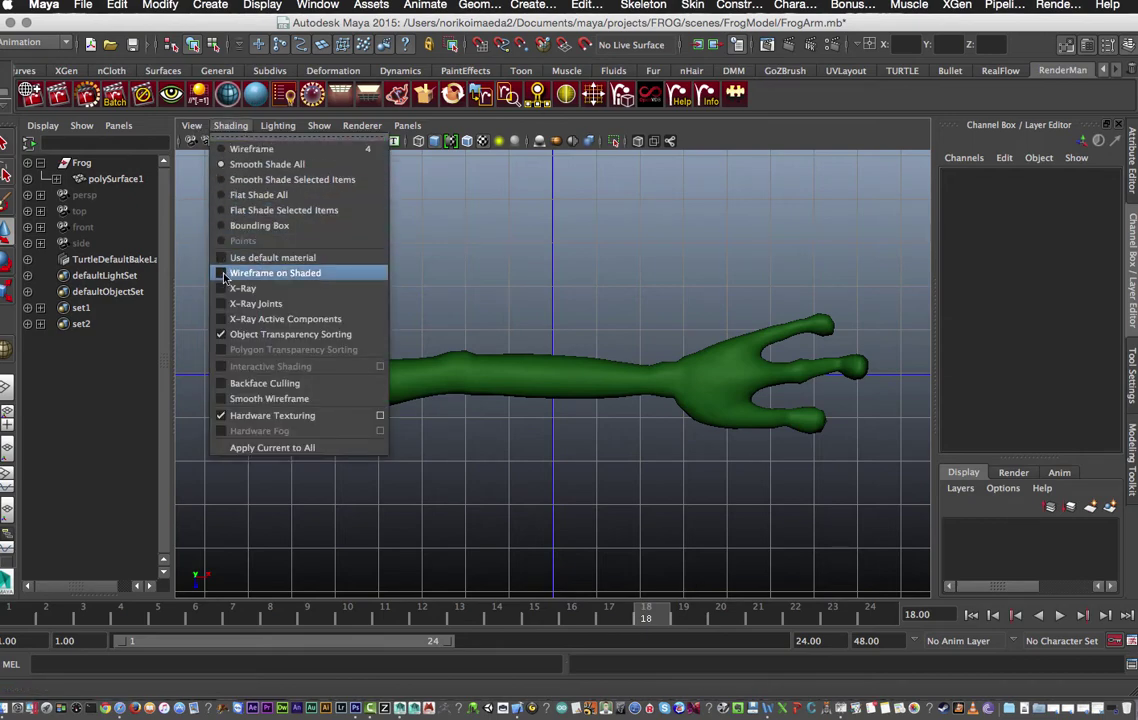
left_click(228, 288)
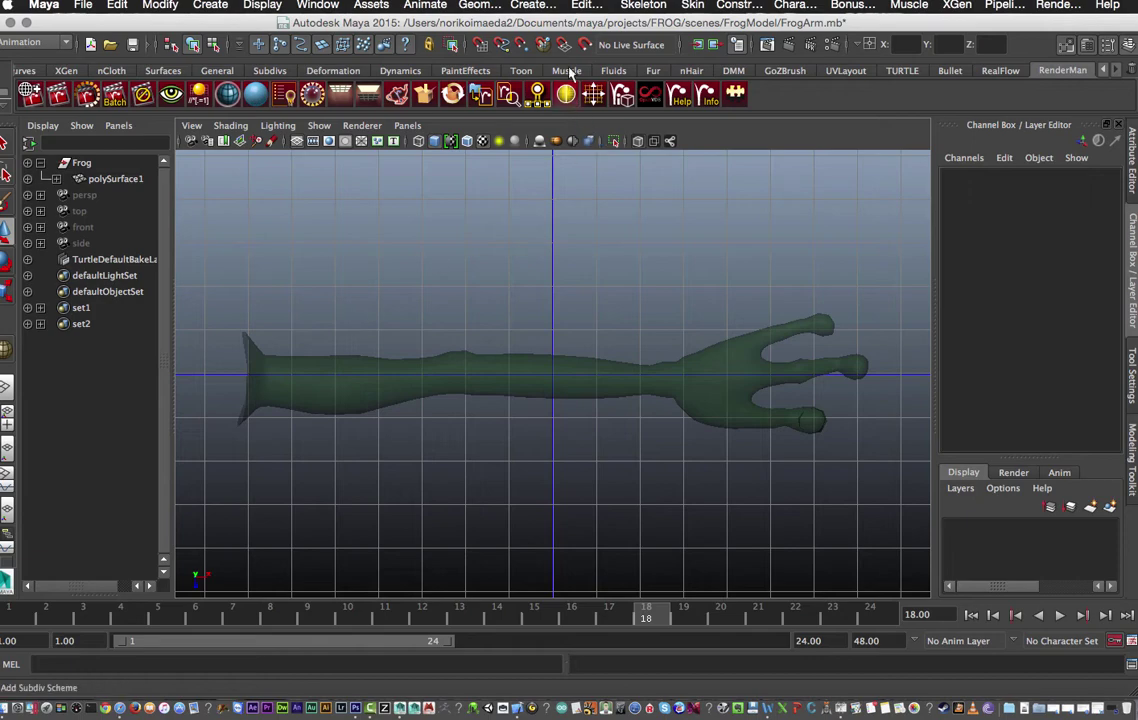
- Draw a four-joint chain with the Joint Tool through the arm's shoulder, elbow, wrist and palm
left_click(643, 6)
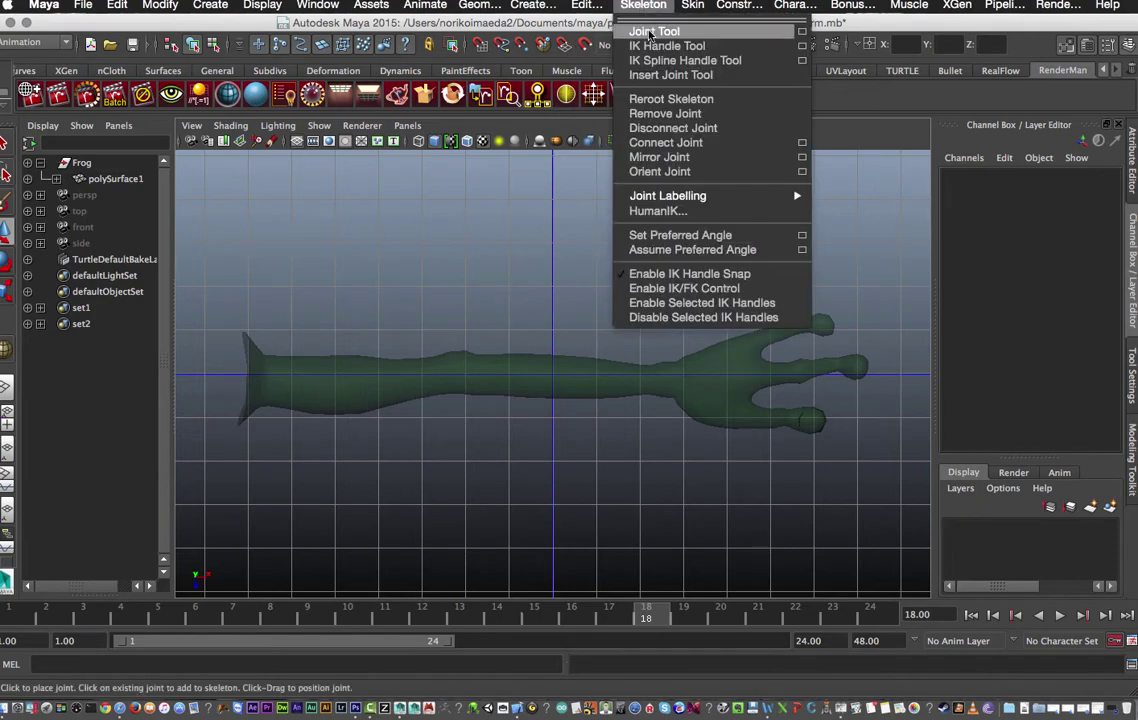
left_click(655, 32)
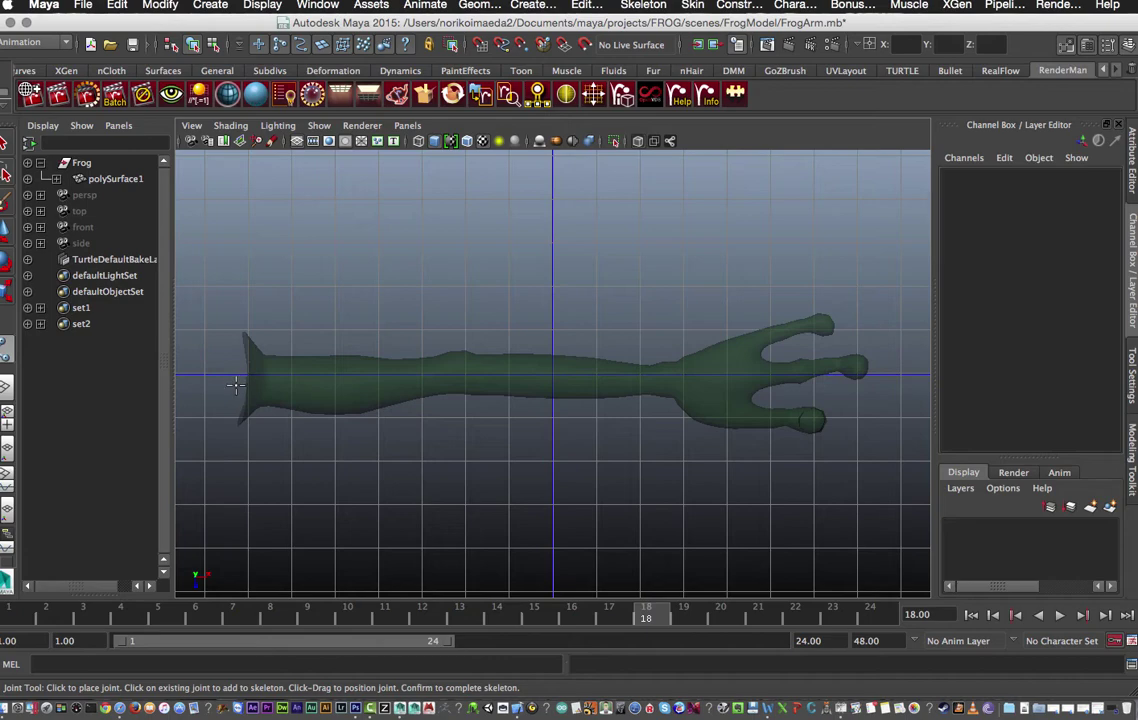
left_click(236, 386)
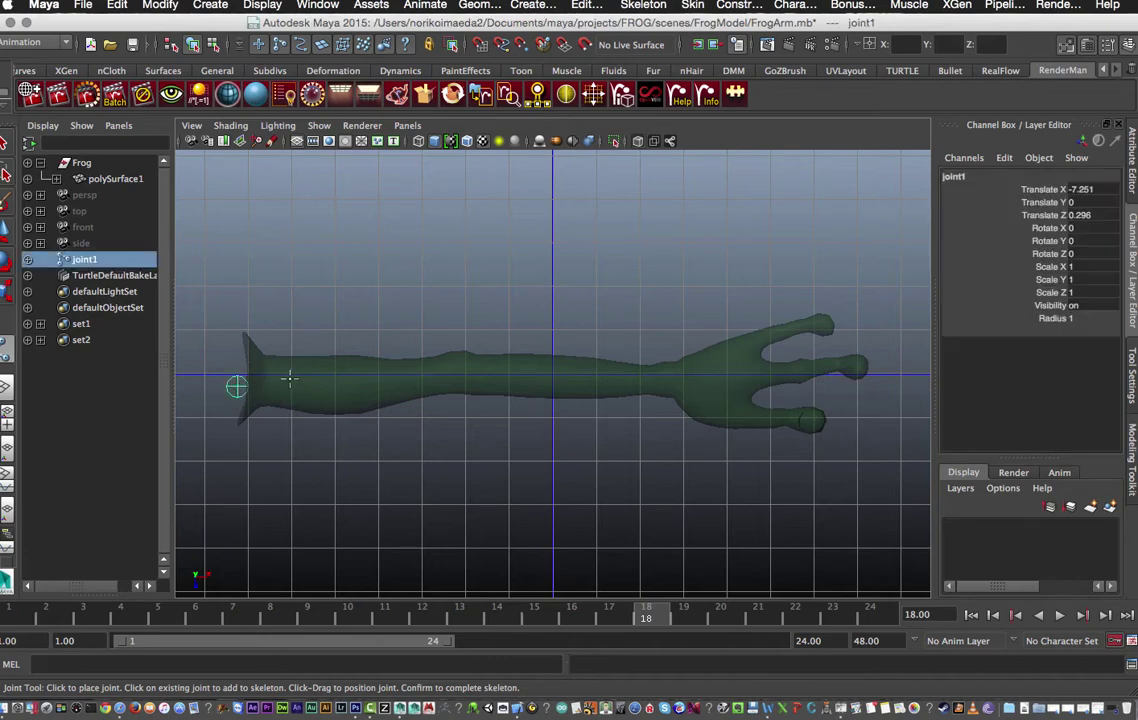
left_click(458, 364)
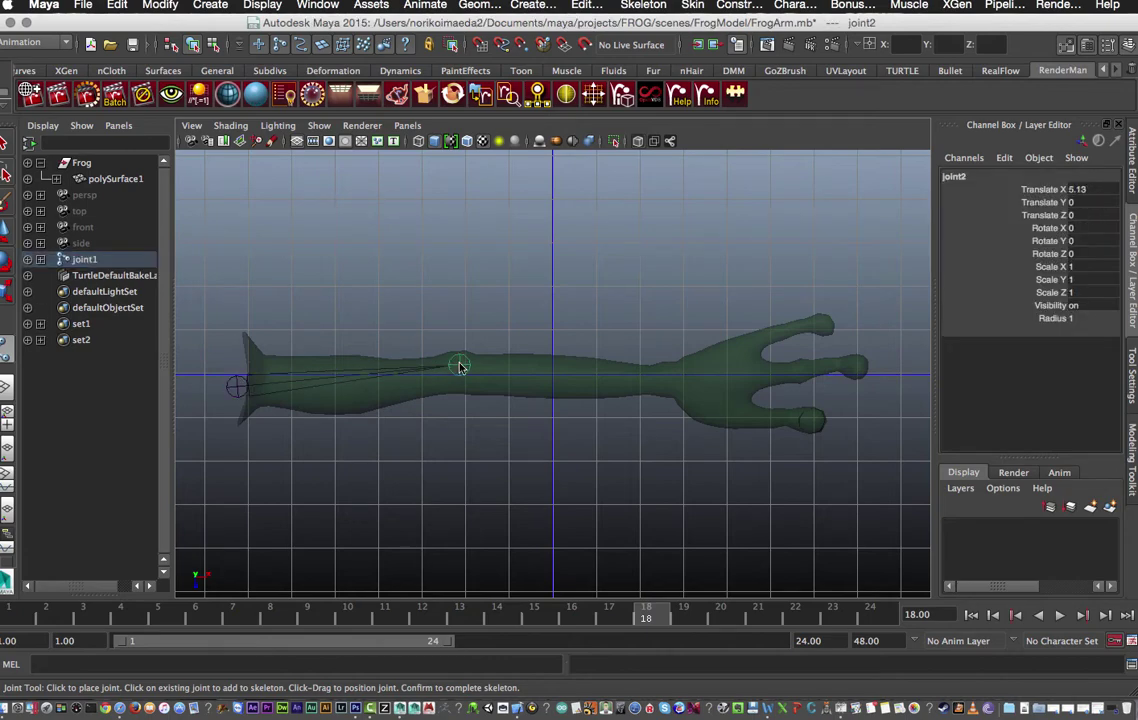
left_click(664, 376)
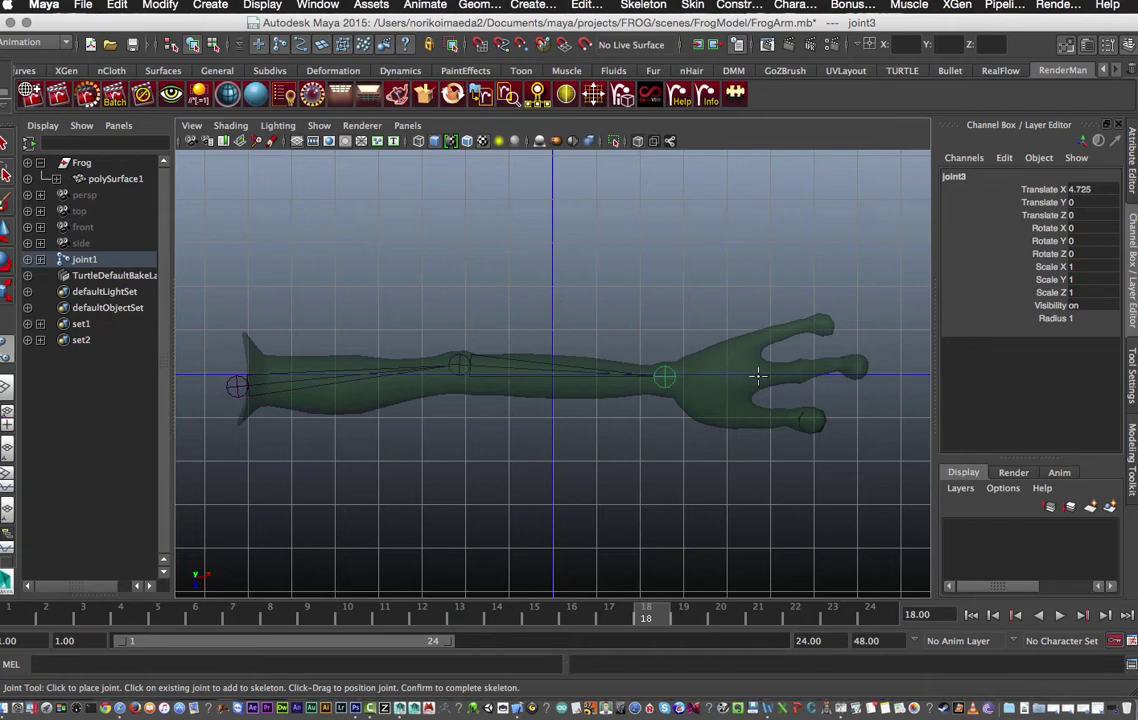
left_click(758, 379)
key("Return")
- Raise the joint chain into the arm mesh in the perspective view, to Translate Y about 4.314
key("w")
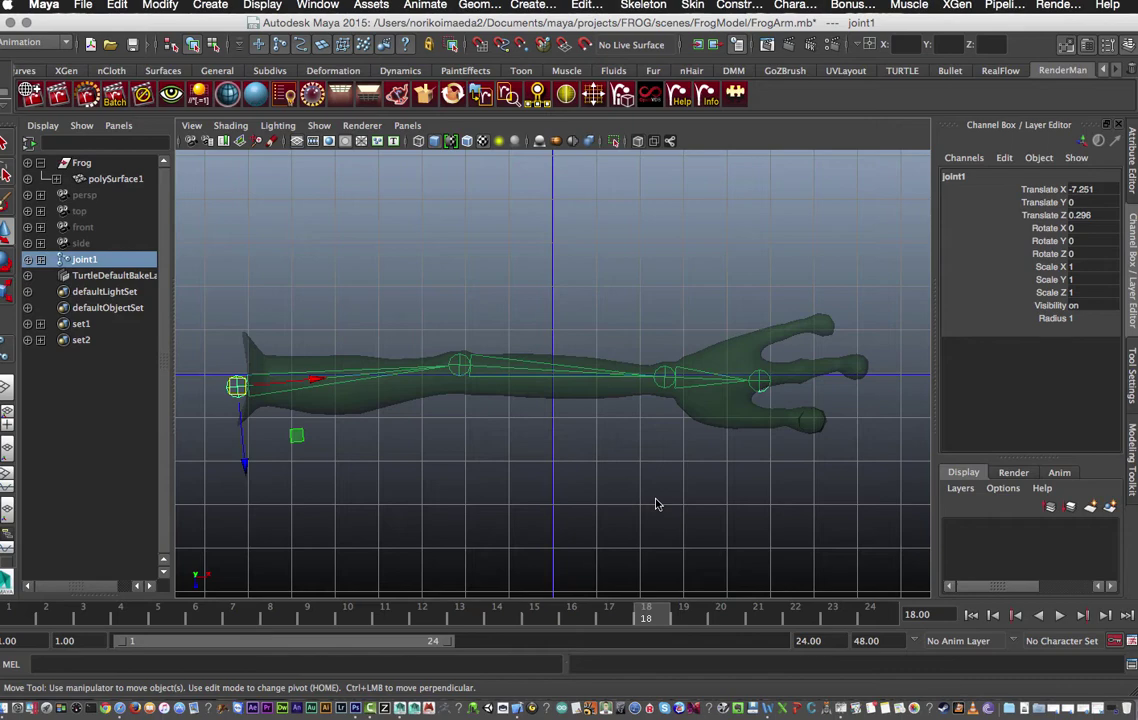
key("space")
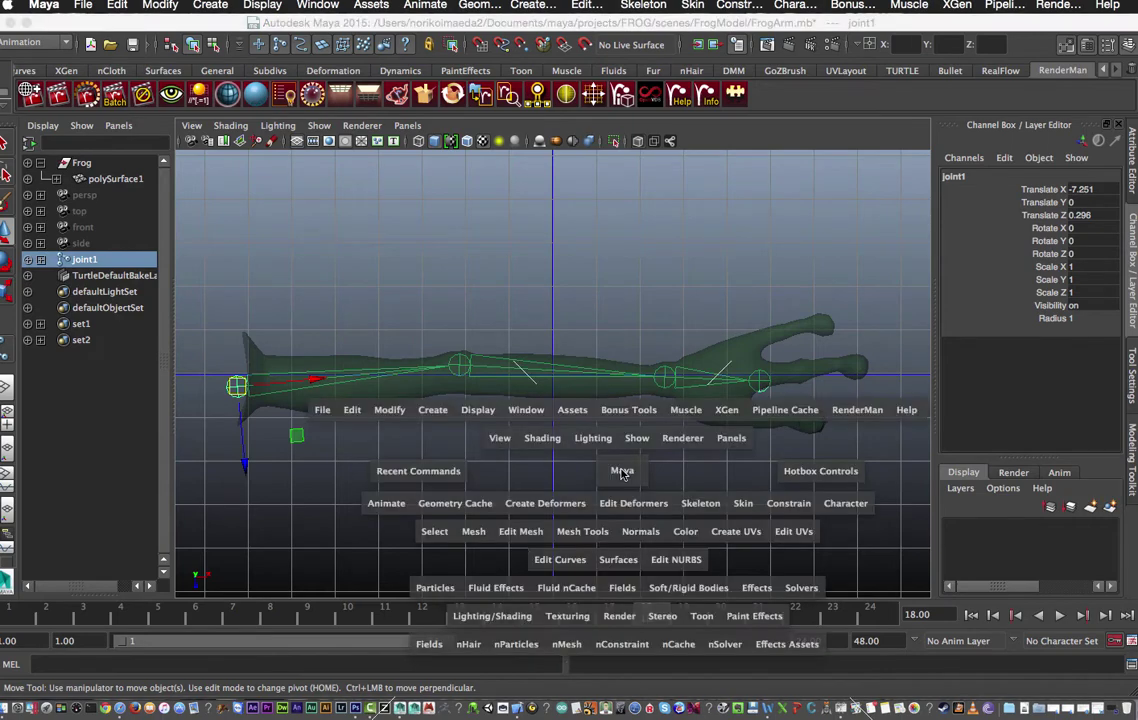
left_click(620, 460)
left_click_drag(620, 457, 620, 432)
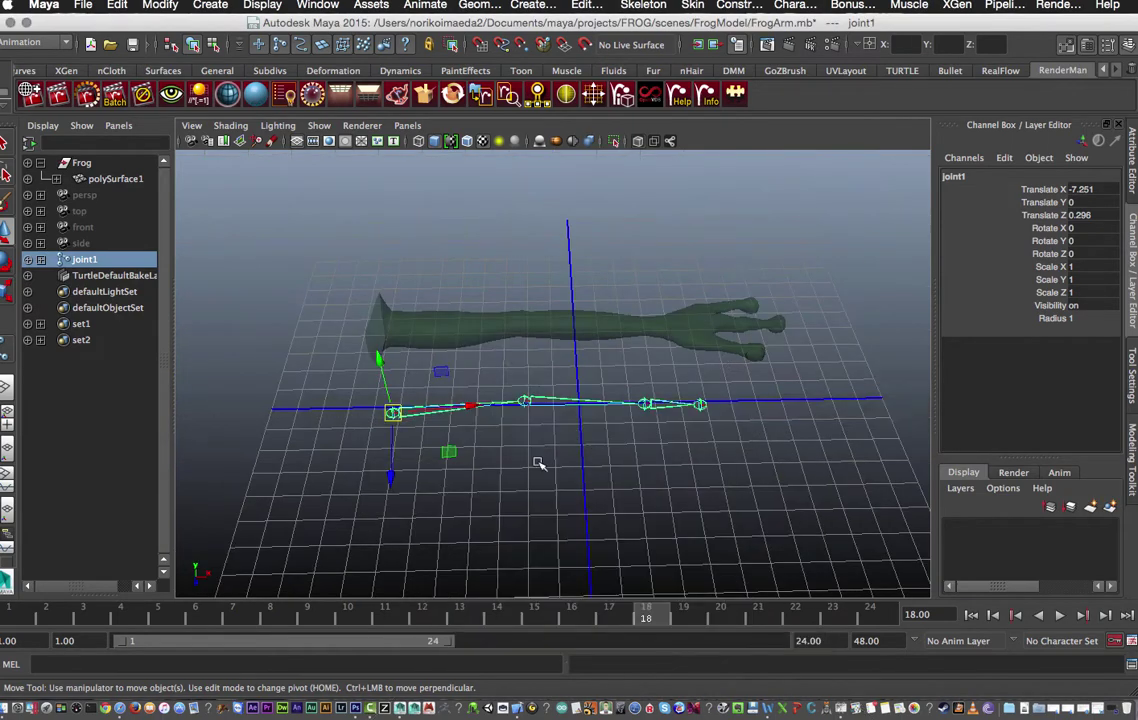
left_click_drag(541, 460, 480, 422, "alt")
left_click_drag(384, 351, 375, 226)
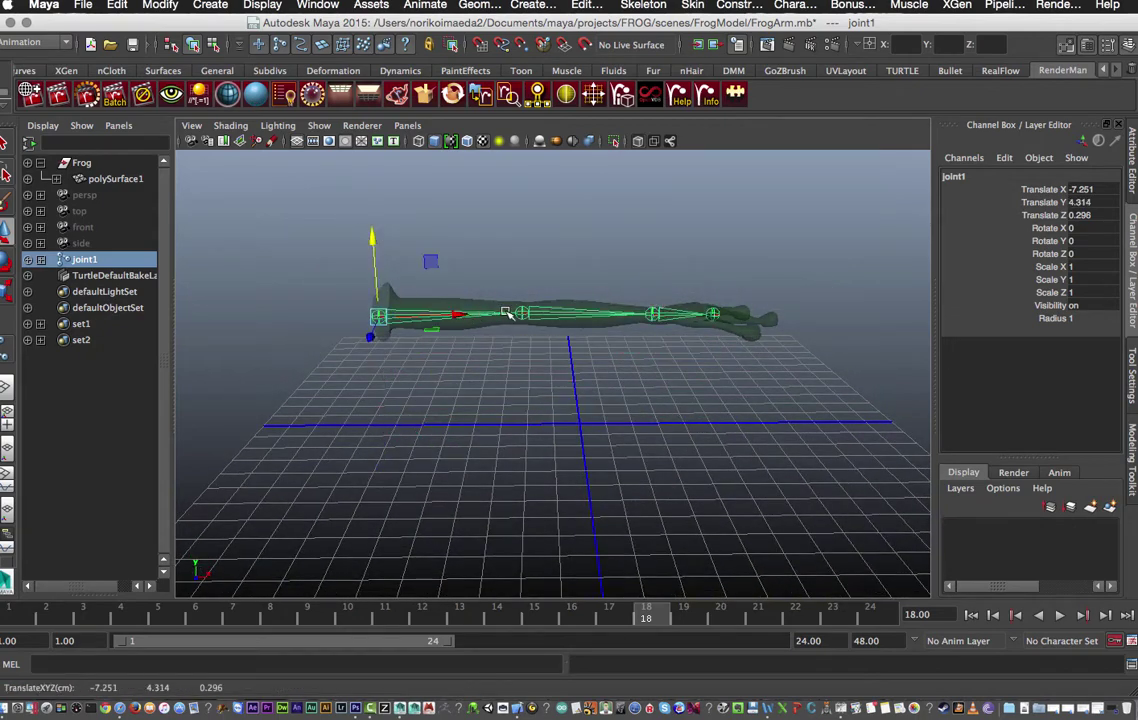
mouse_move(472, 376)
left_mouse_down("alt")
mouse_move(419, 426)
mouse_move(478, 376)
mouse_move(472, 364)
left_mouse_up("alt")
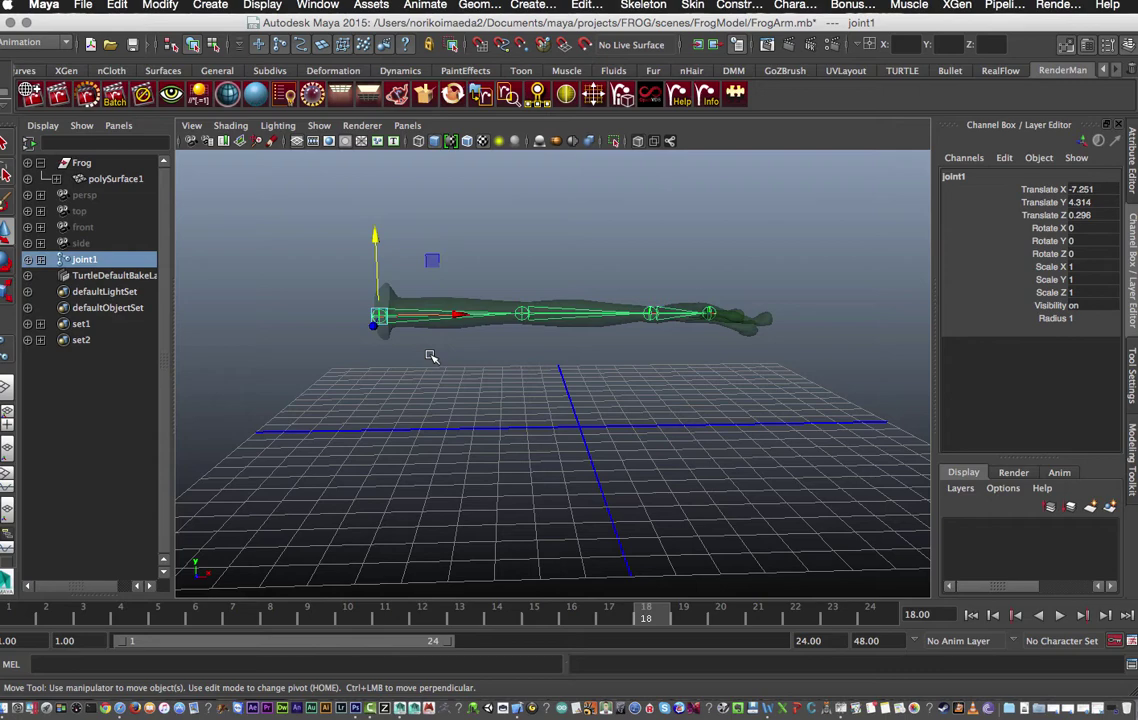
- Duplicate the arm's joint chain twice and raise the copies above the mesh, to Translate Y about 6.149 and 7.536
key("ctrl+d")
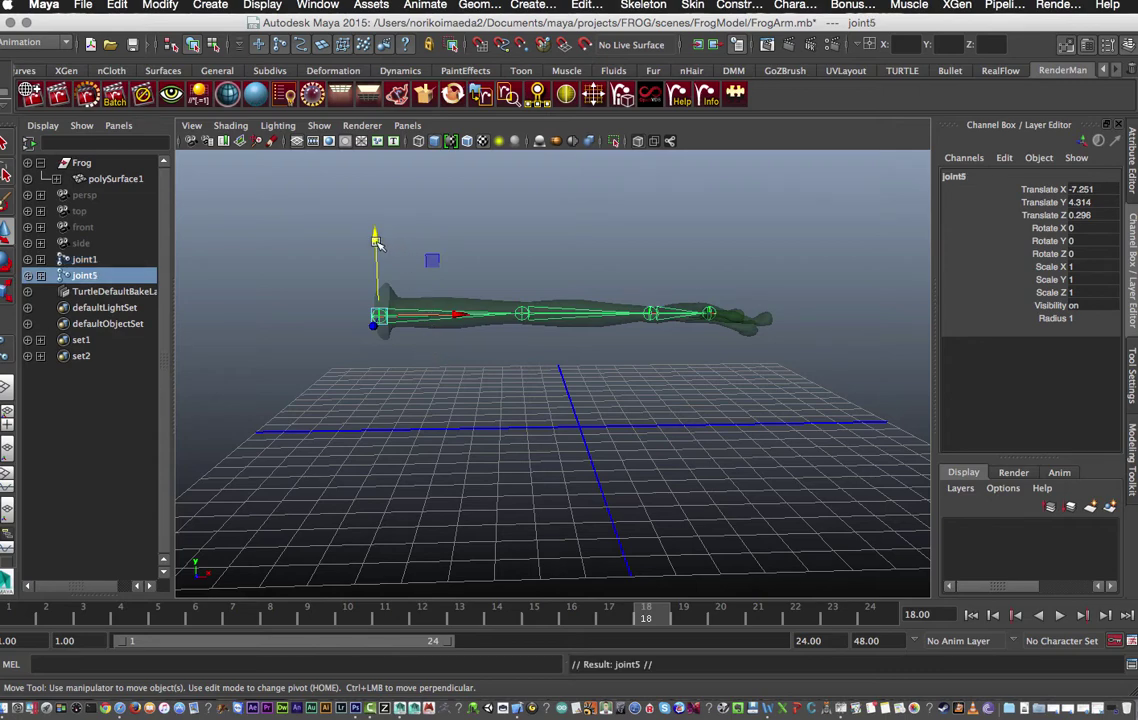
left_click_drag(375, 240, 374, 188)
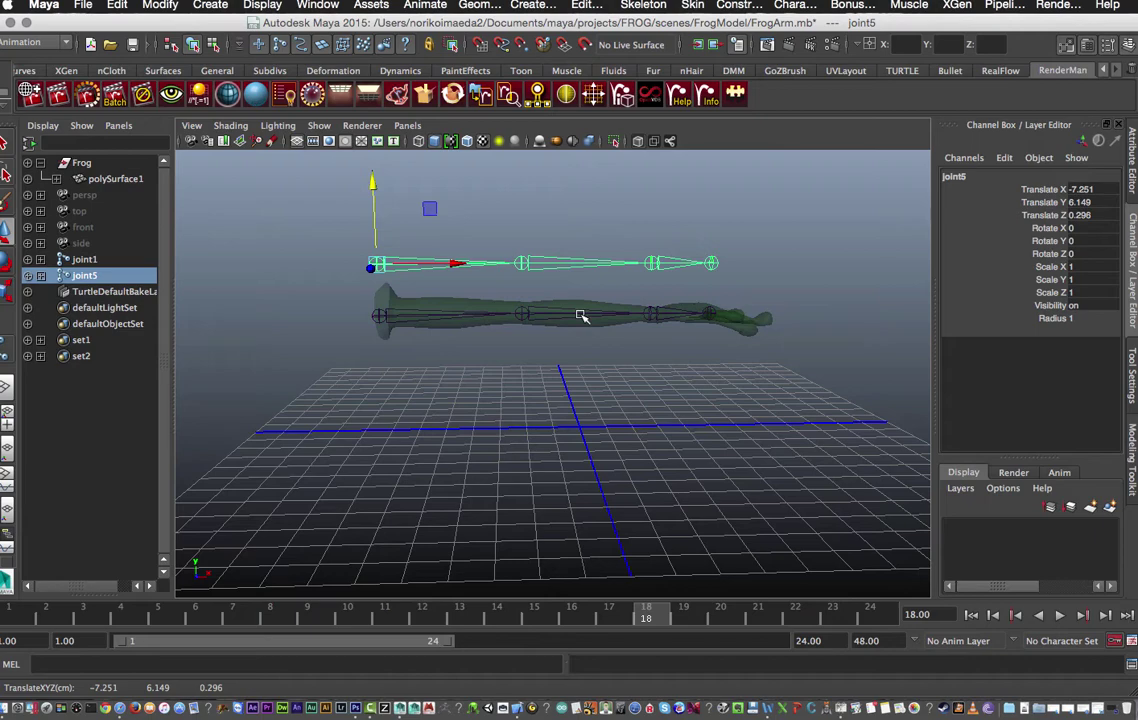
left_click(378, 315)
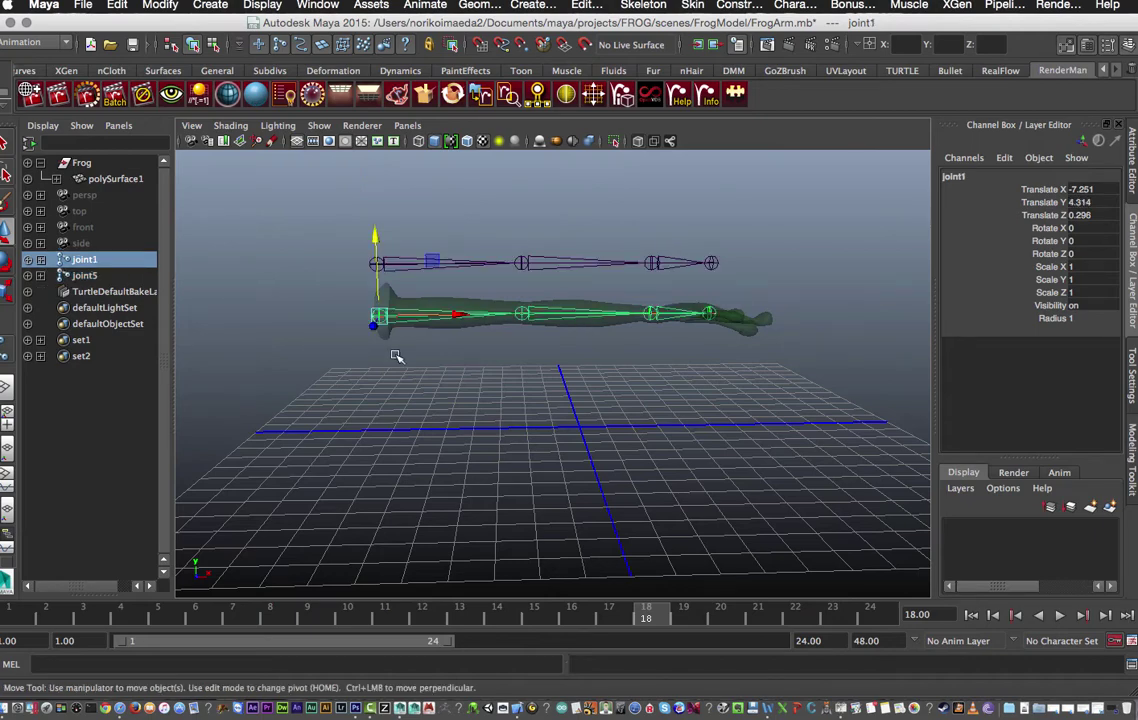
key("ctrl+d")
left_click_drag(375, 236, 343, 139)
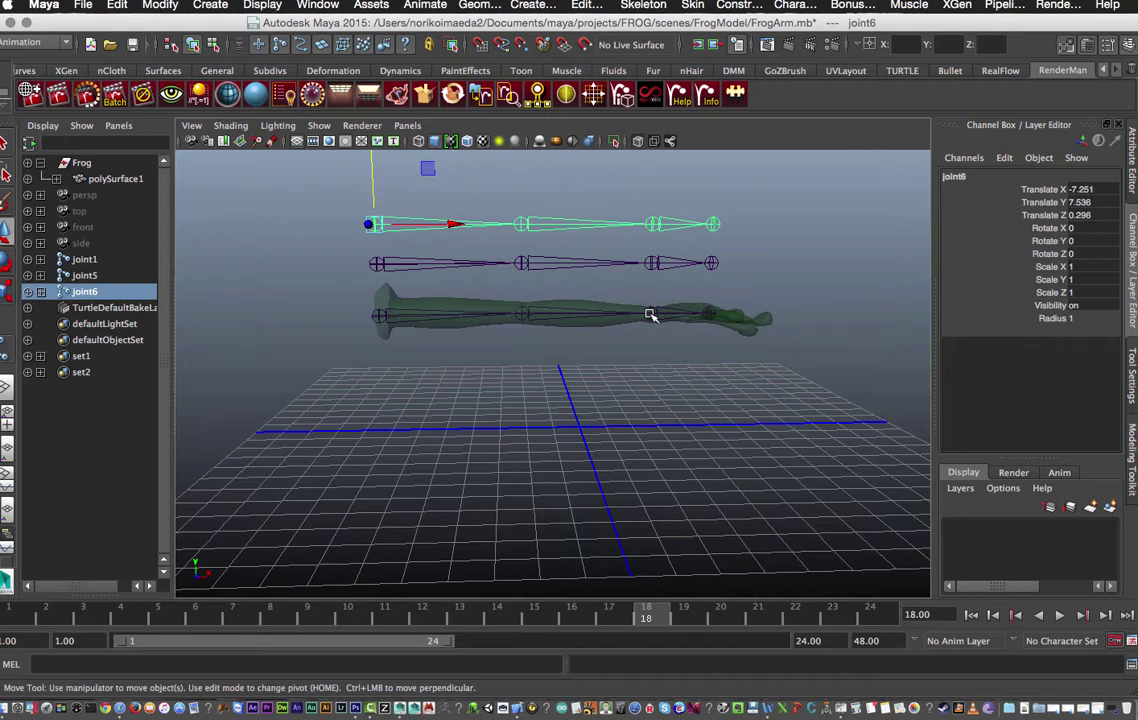
left_click(503, 403)
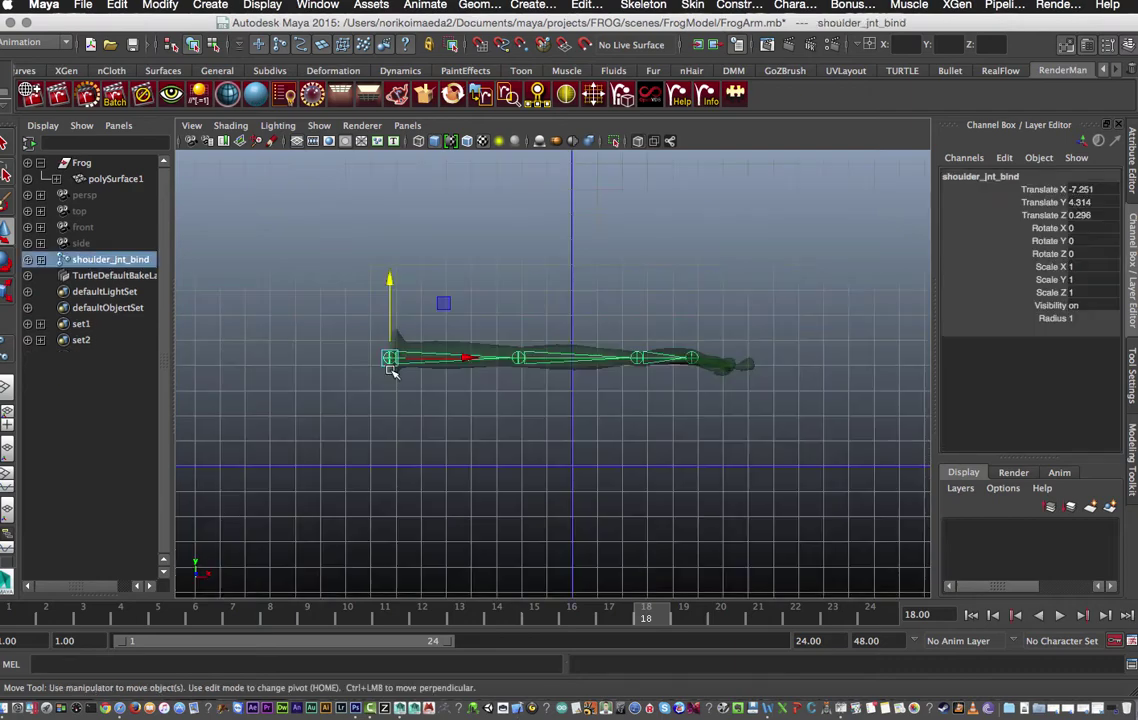
- Duplicate the shoulder_jnt_bind chain twice, moving one copy up to Translate Y about 7.768 and the other down to about 0.796
key("ctrl+d")
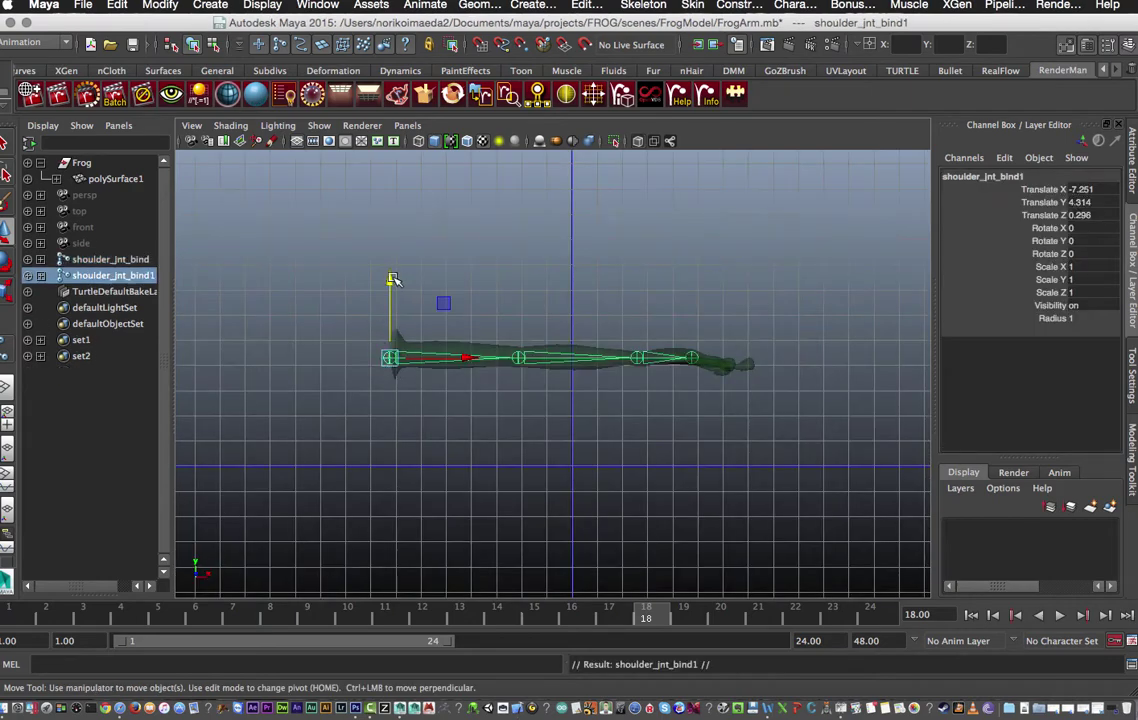
left_click_drag(390, 268, 389, 193)
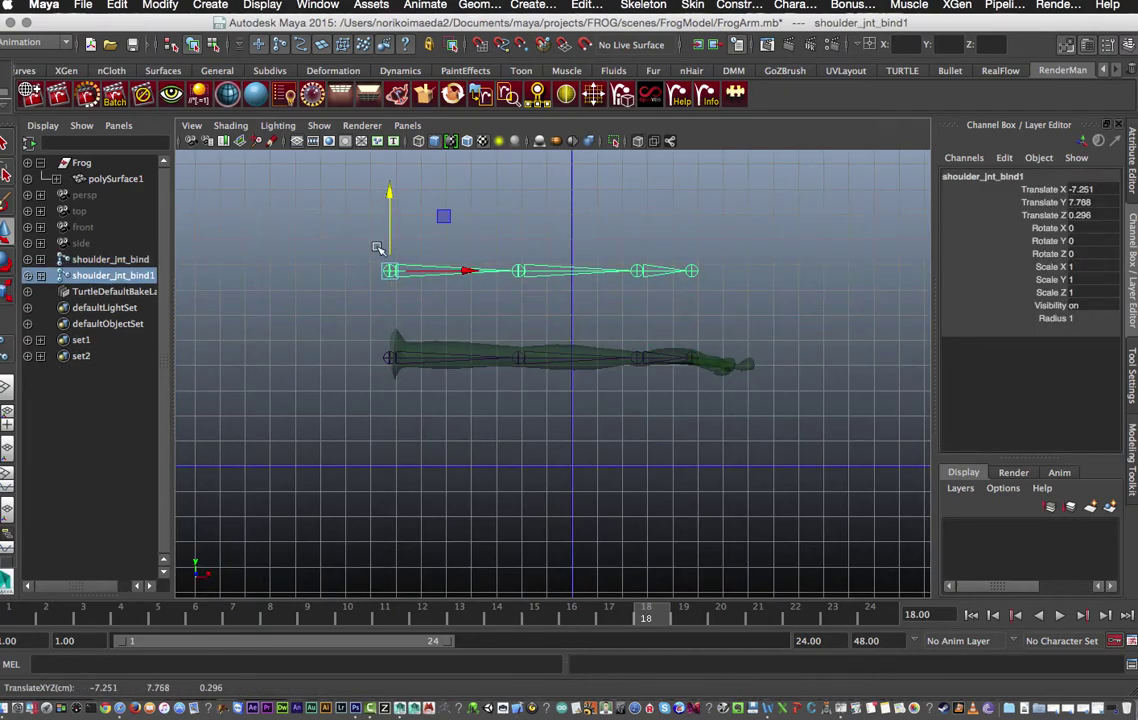
left_click(384, 362)
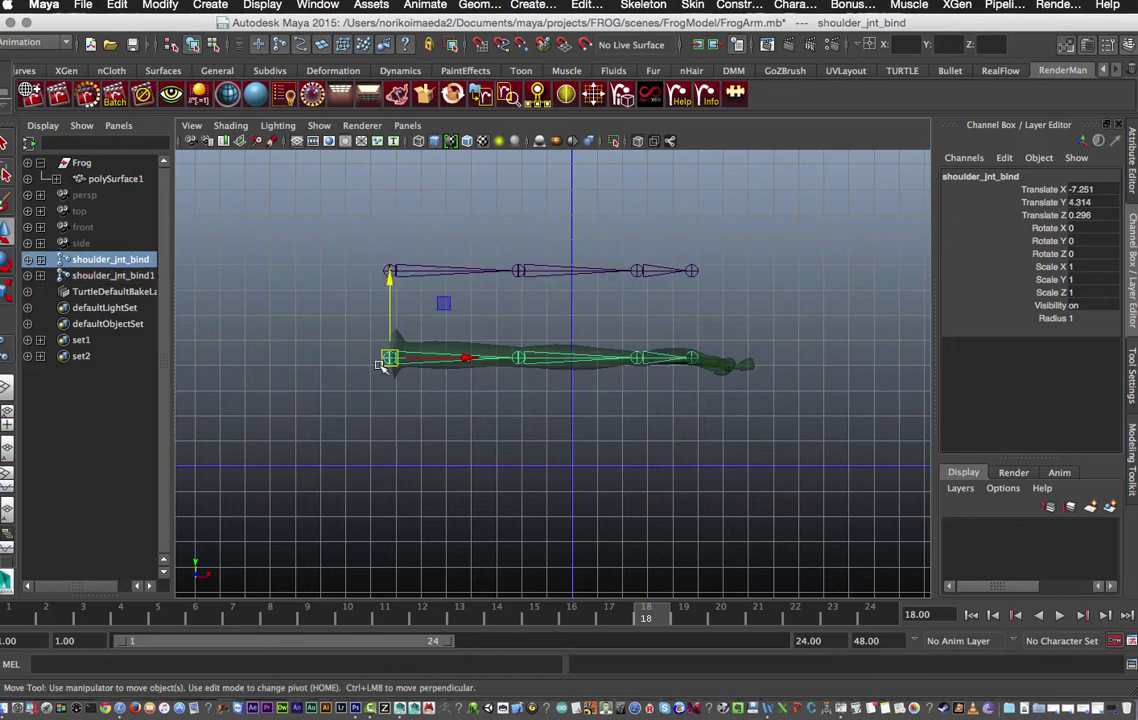
key("ctrl+d")
left_click_drag(389, 272, 390, 365)
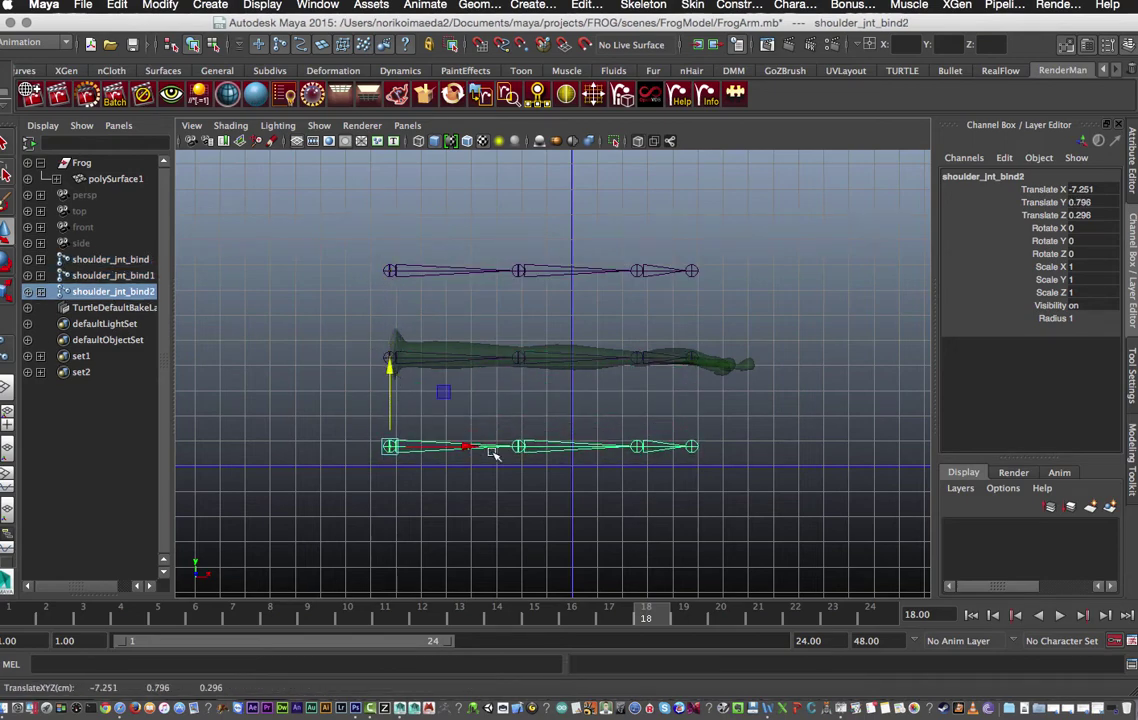
- Replace "_bind" with "_IK" in the names of the upper chain's hierarchy, and check the elbow and wrist joint names
left_click(410, 279)
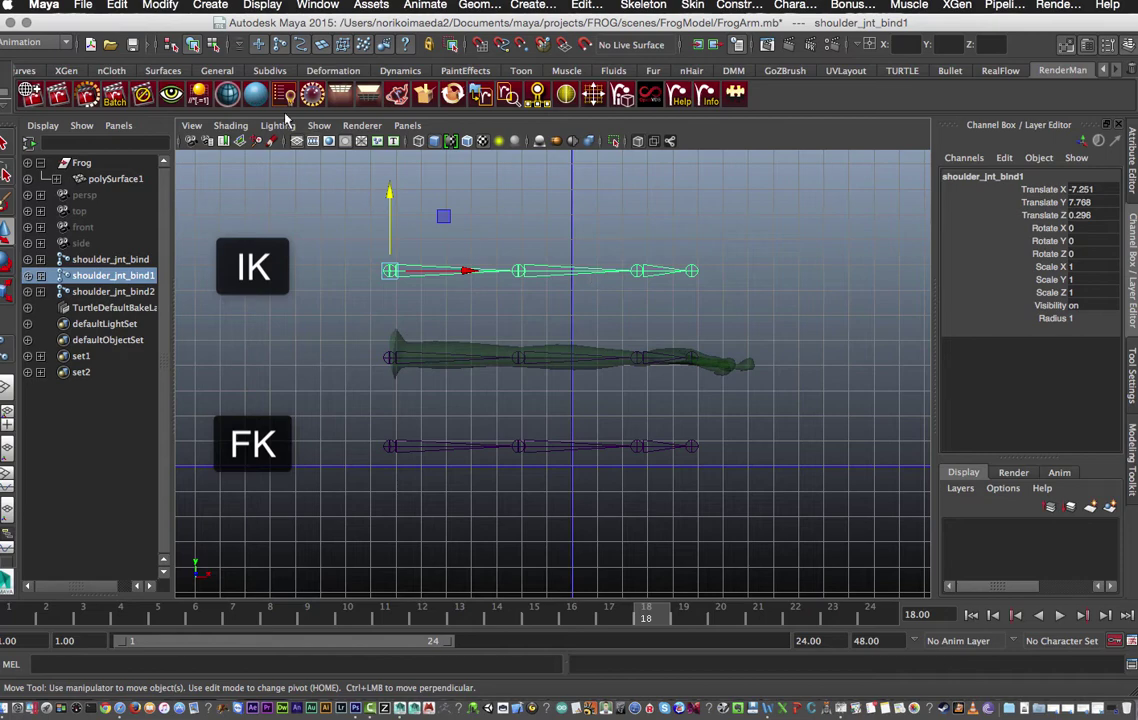
left_click(158, 6)
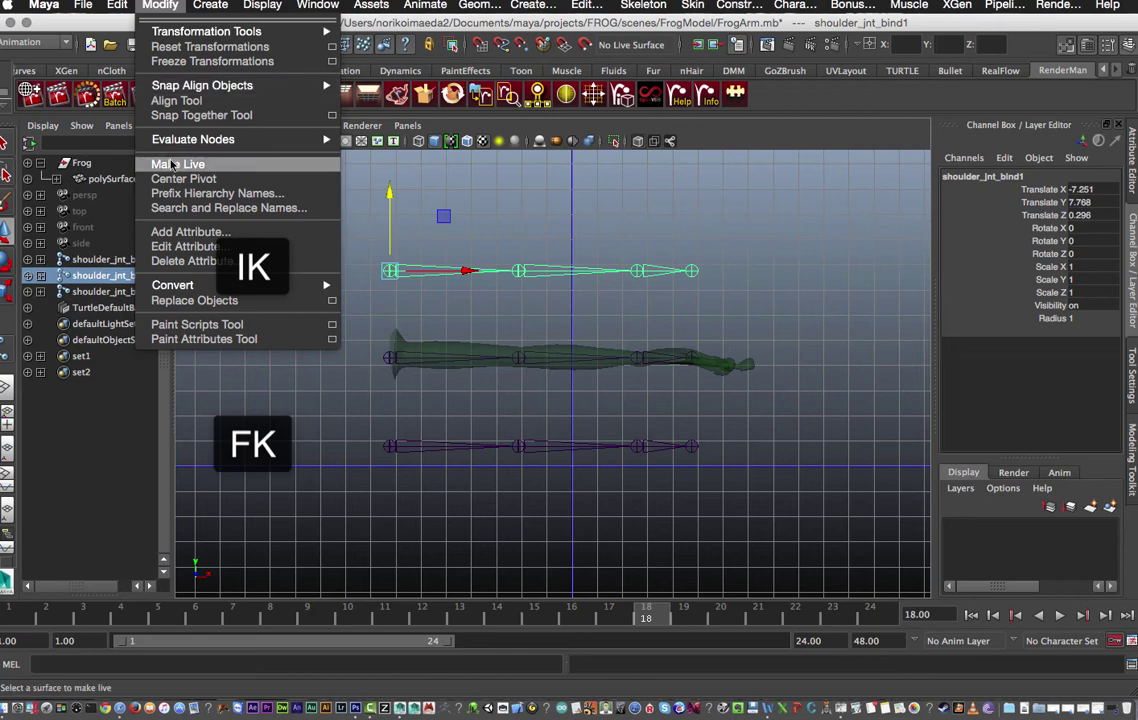
left_click(298, 208)
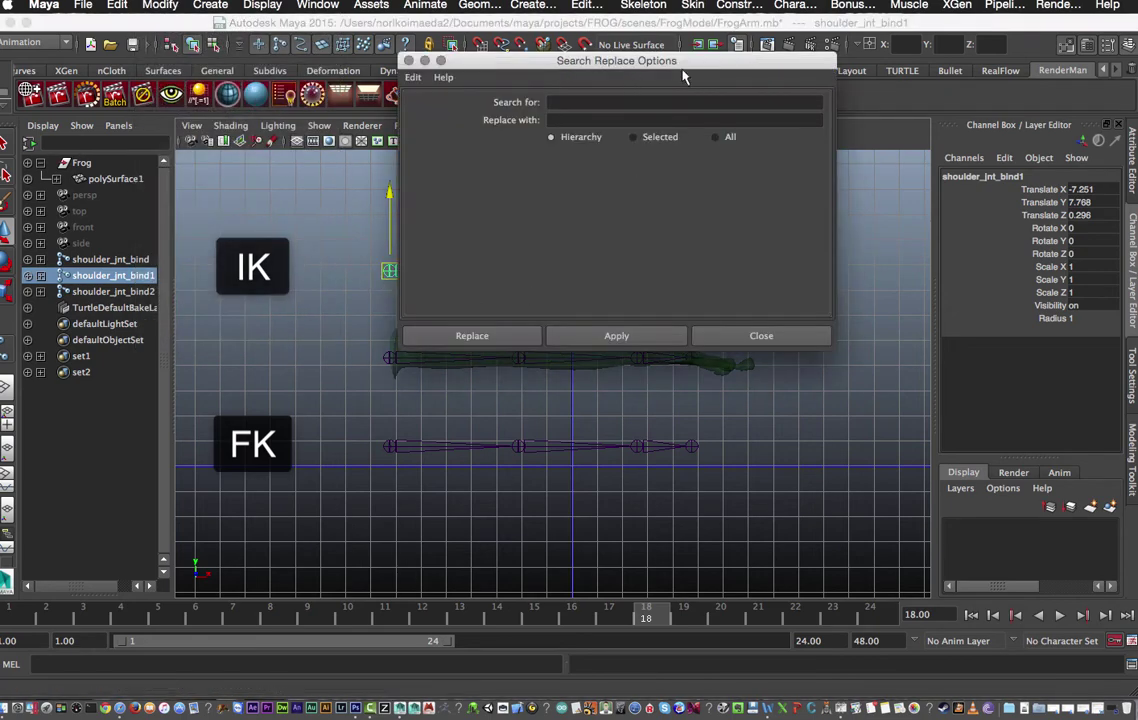
left_click_drag(685, 78, 444, 220)
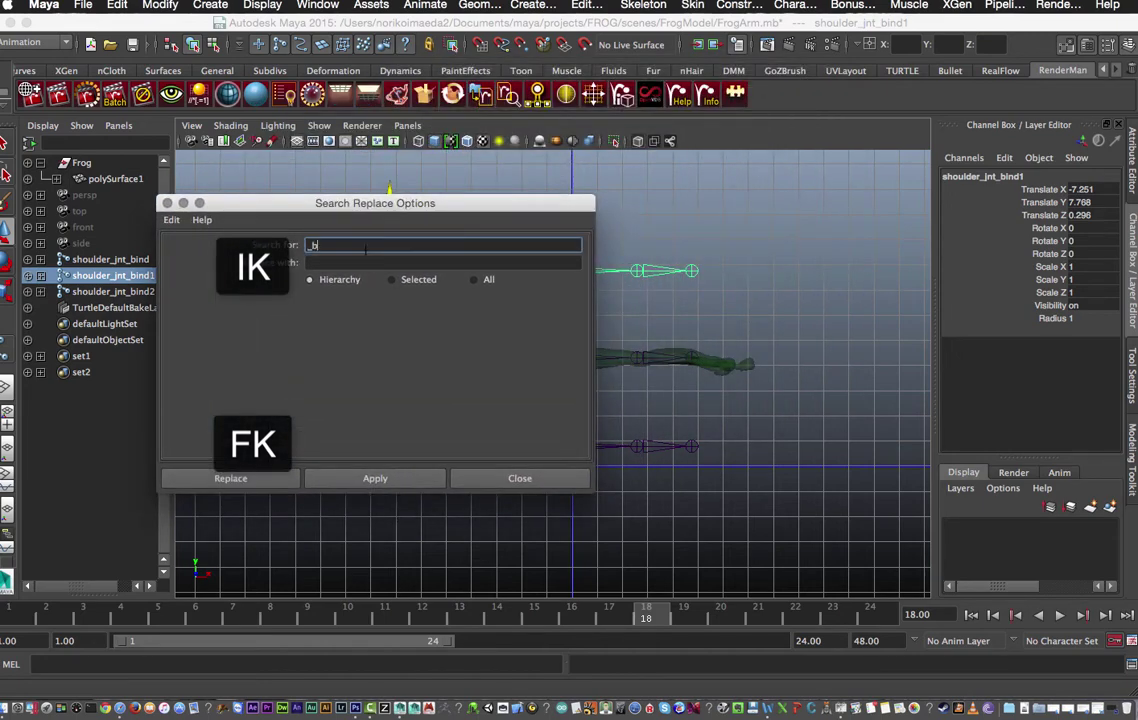
left_click(350, 261)
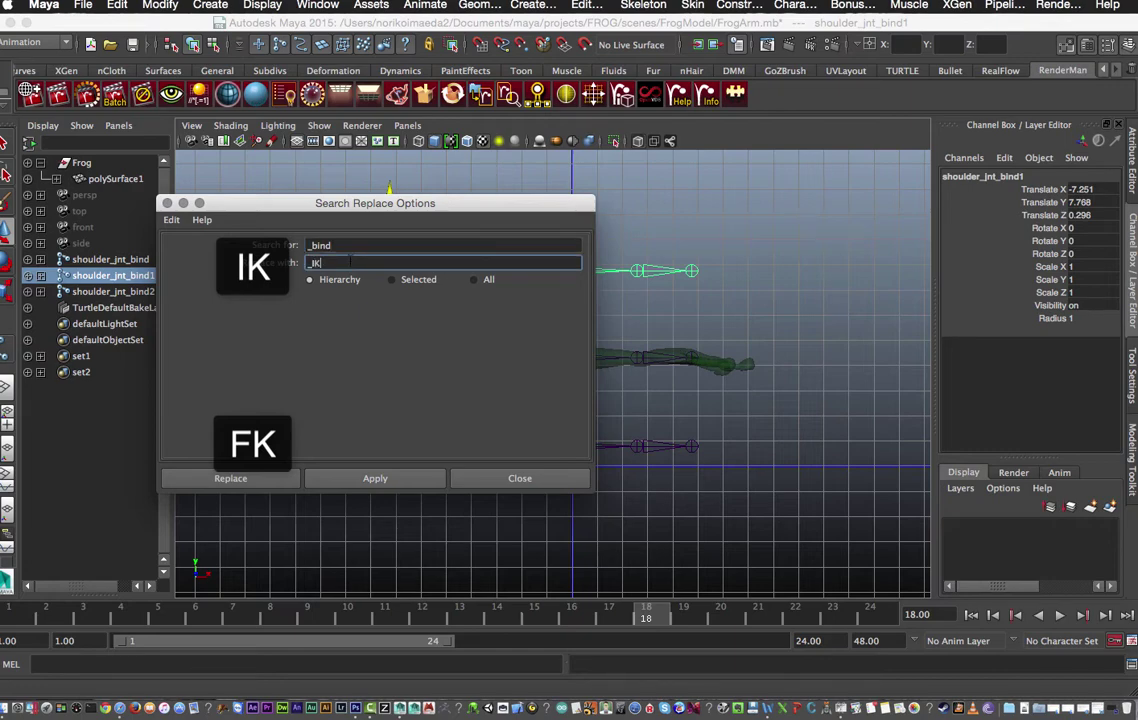
left_click(244, 478)
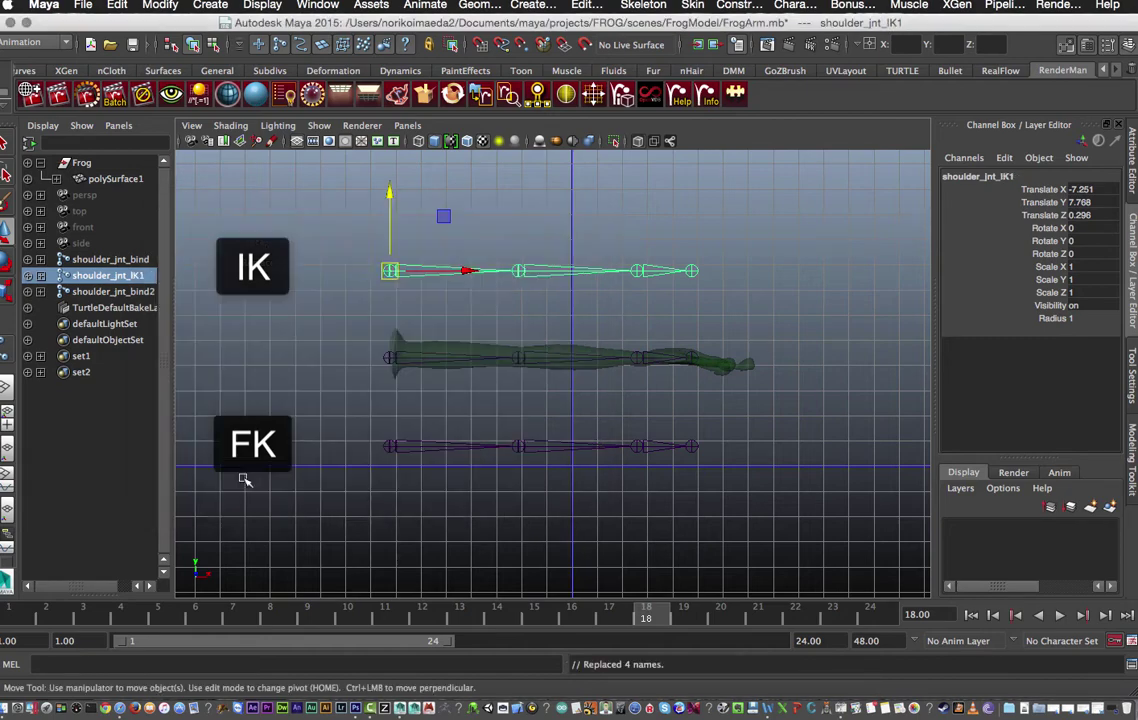
left_click(530, 276)
left_click(520, 272)
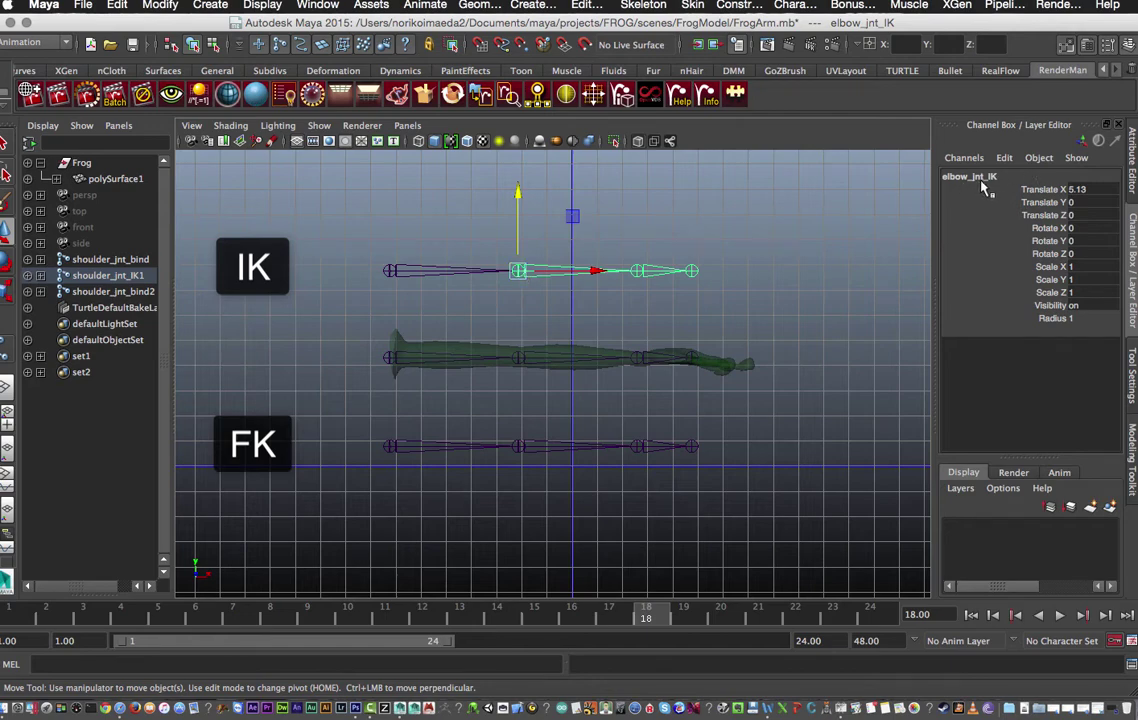
left_click(670, 292)
left_click(637, 272)
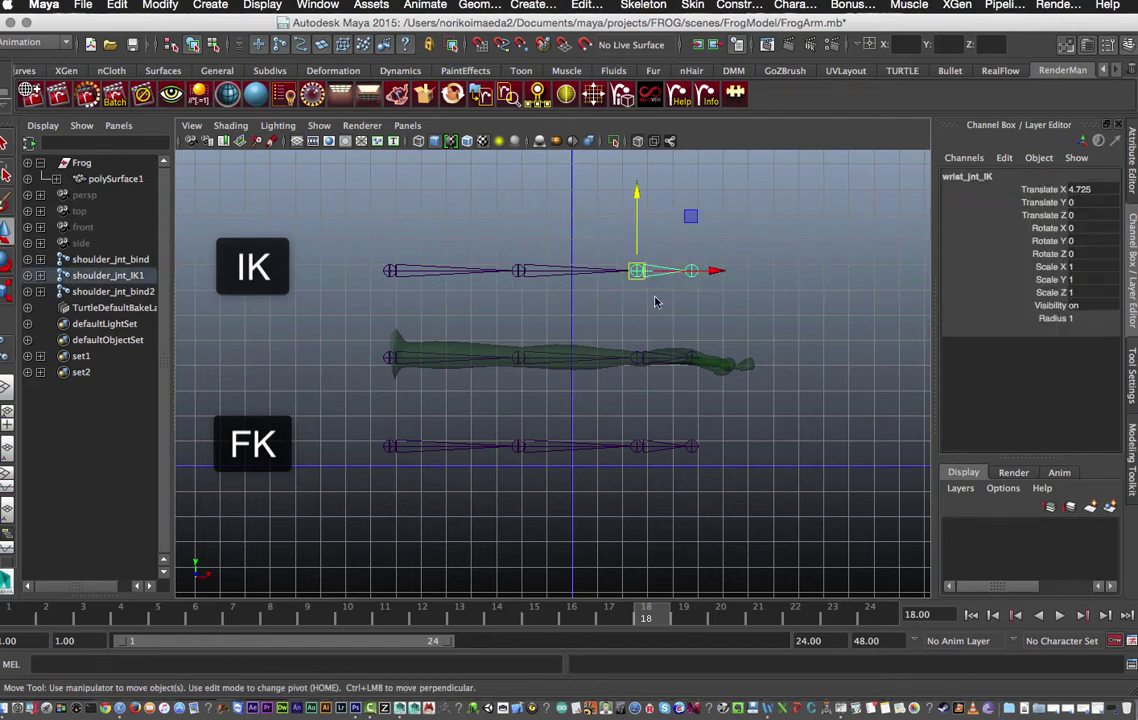
left_click(389, 271)
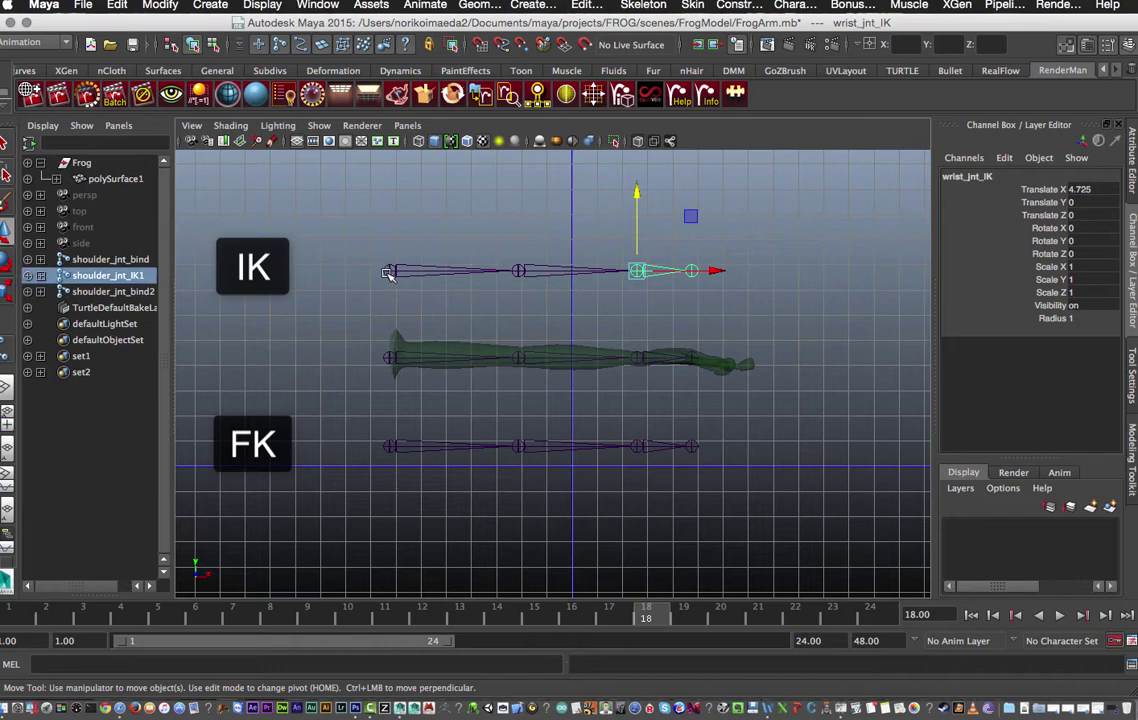
- Replace "_bind" with "_FK" in the names of the lower chain's hierarchy and clear the selection
left_click(394, 414)
left_click(391, 447)
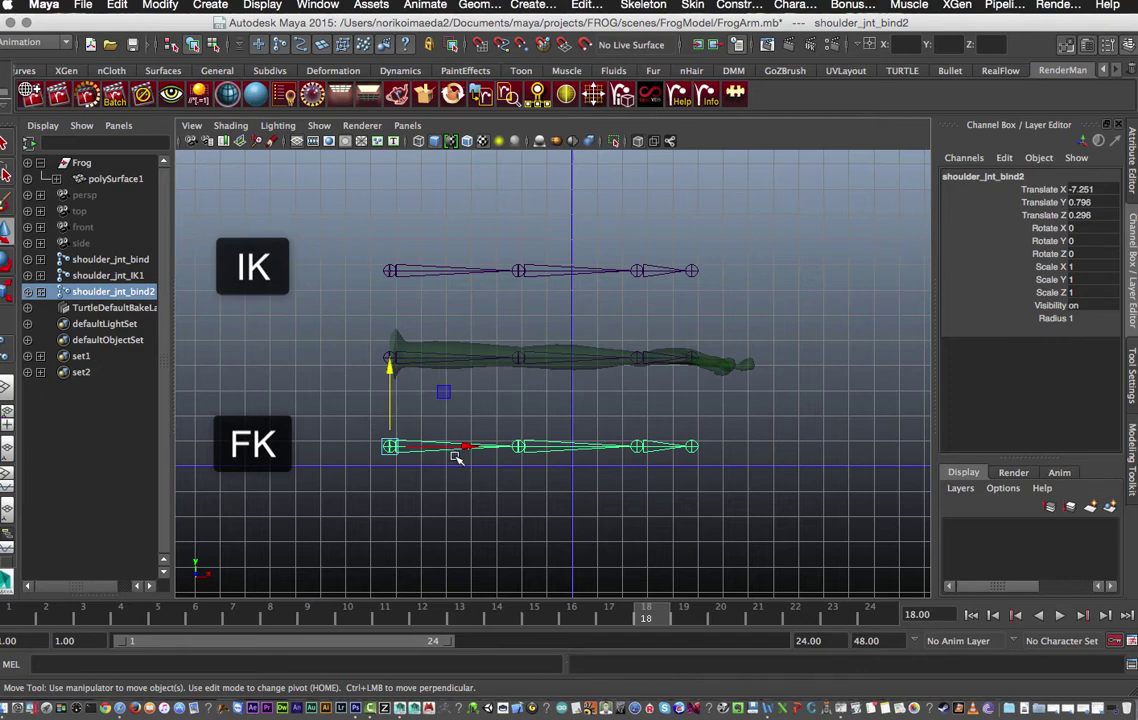
left_click(159, 7)
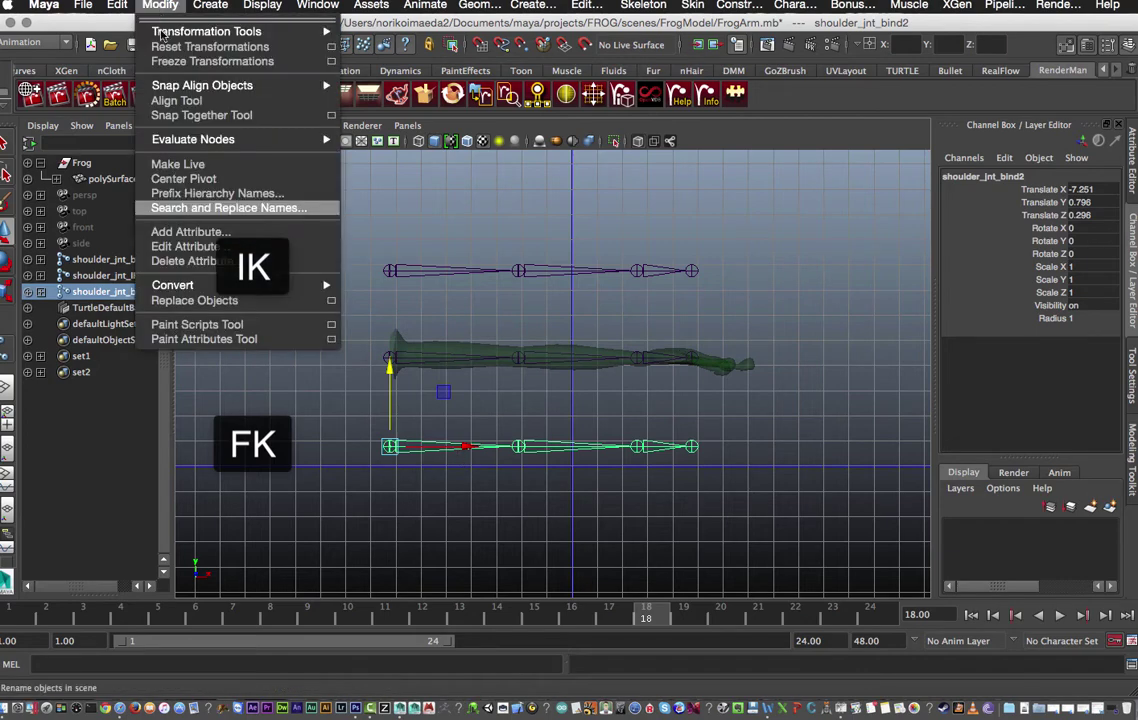
left_click(210, 207)
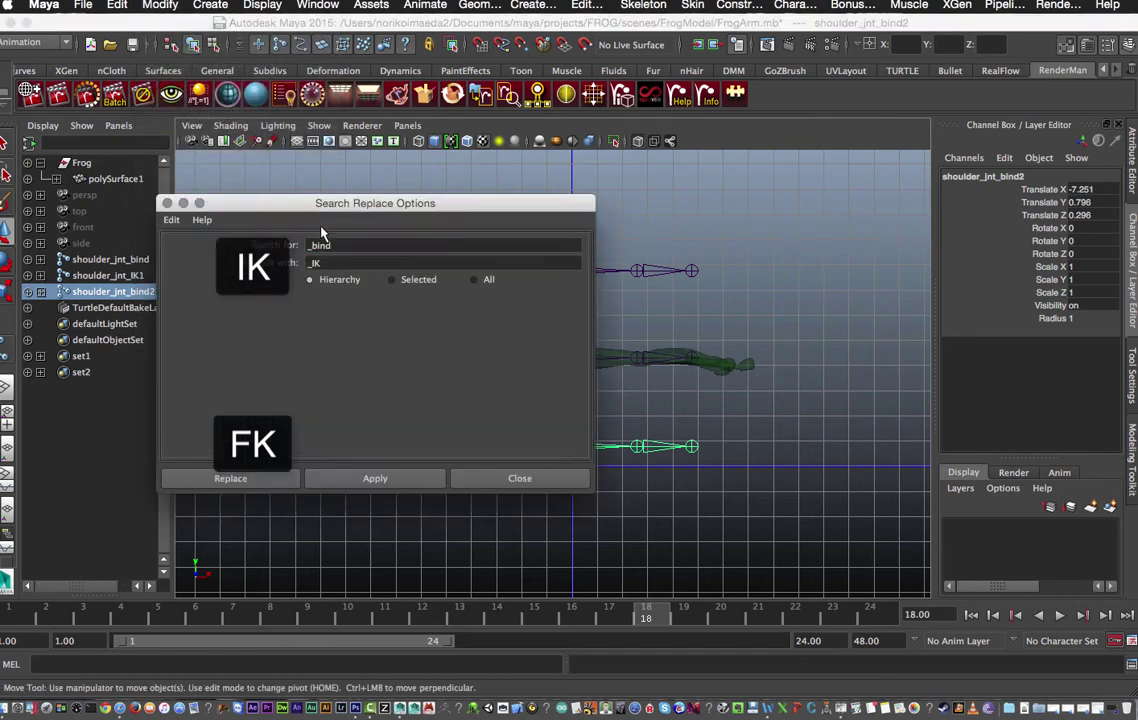
left_click(320, 263)
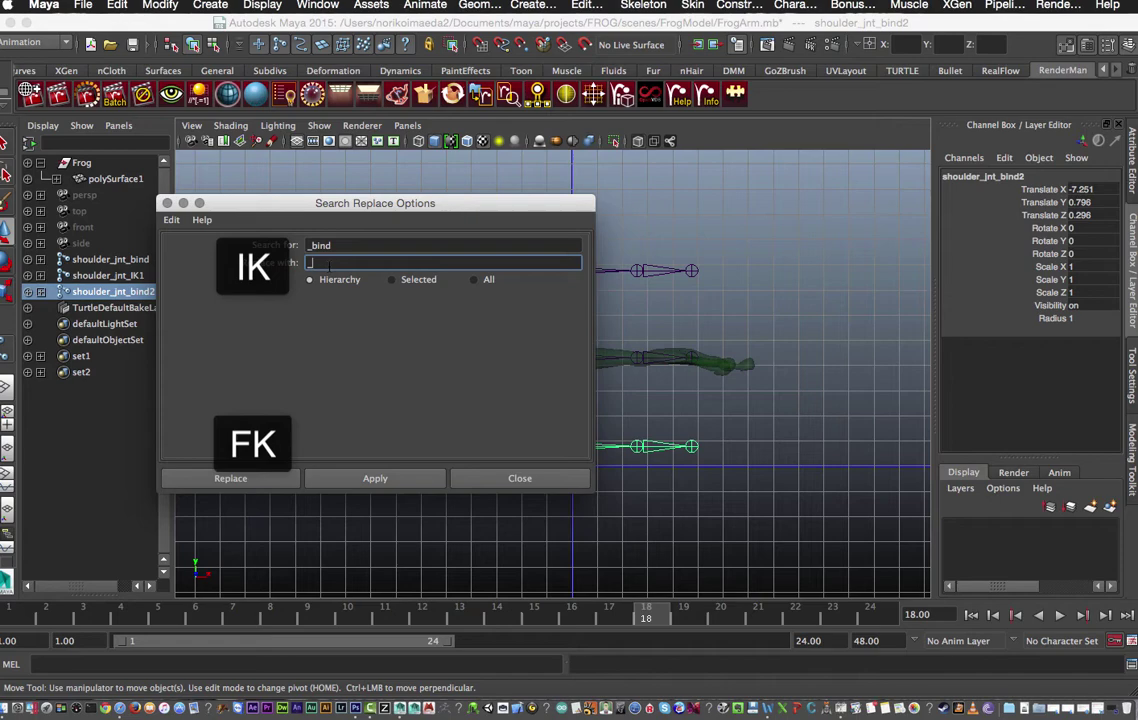
left_click(272, 481)
left_click(479, 497)
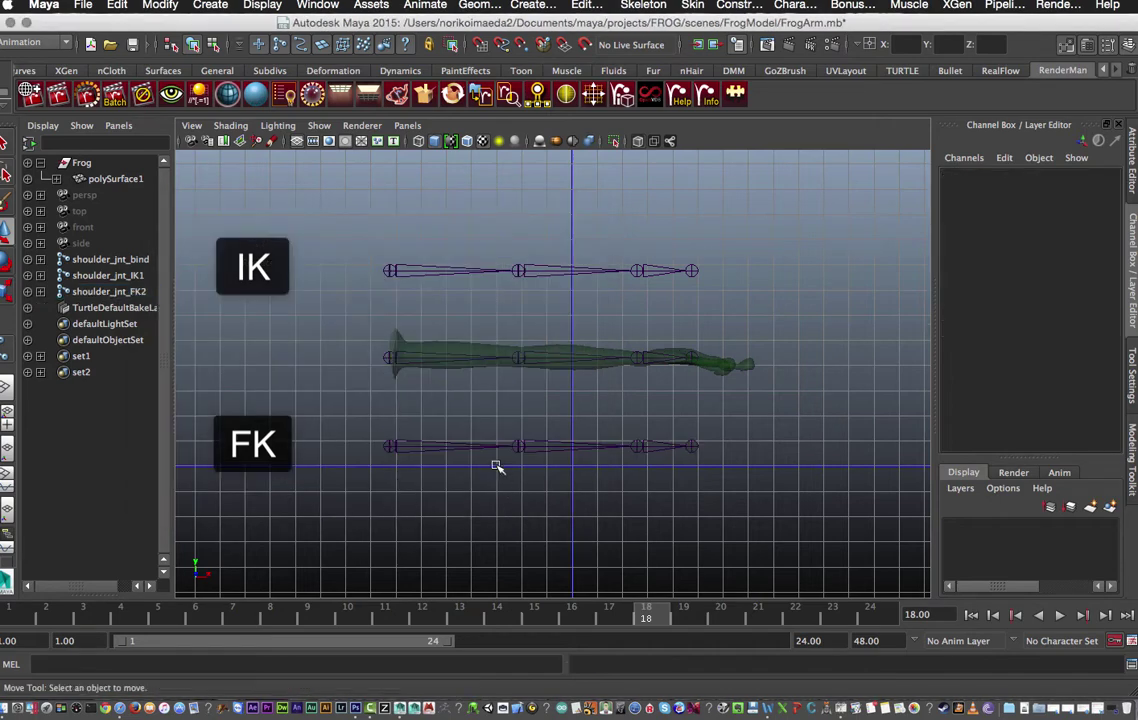
- Check the joint names along the lower FK chain and rename its root joint to shoulder_jnt_FK
left_click(465, 448)
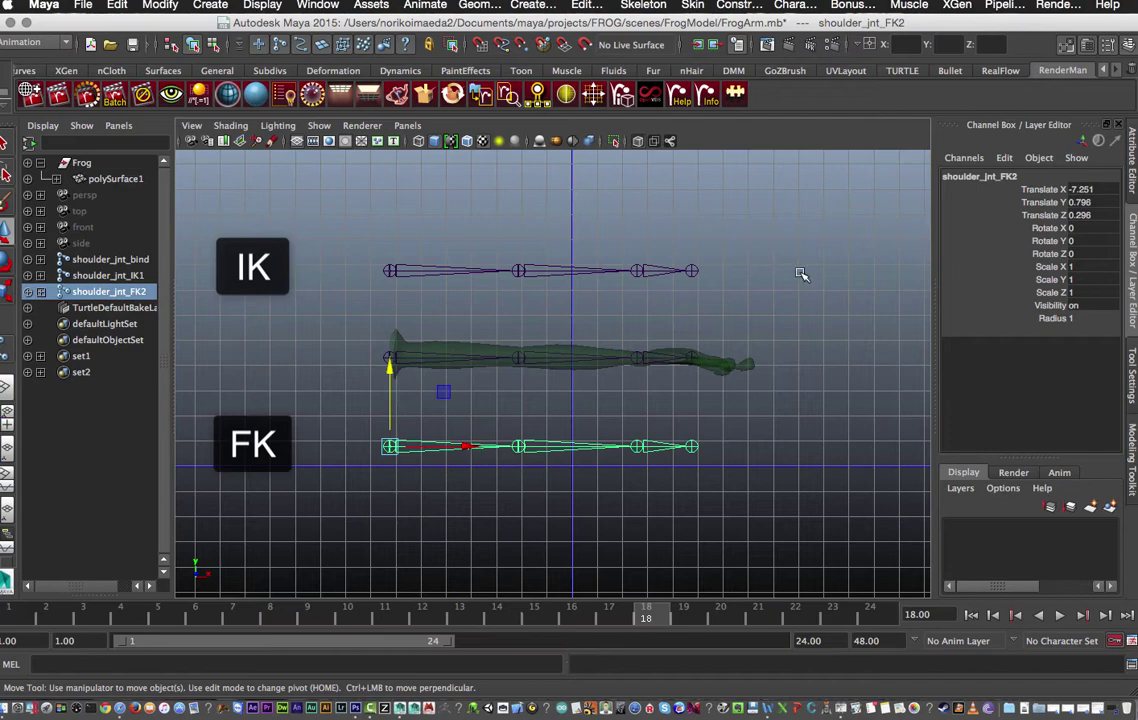
left_click(468, 482)
left_click(519, 448)
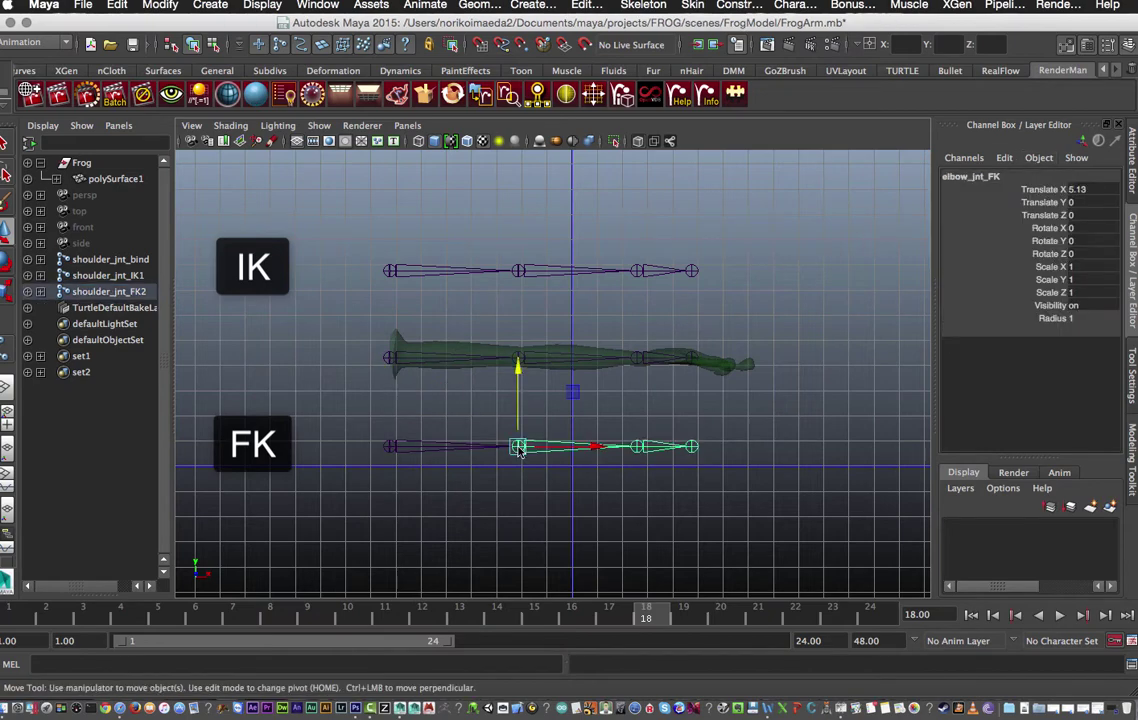
left_click(637, 447)
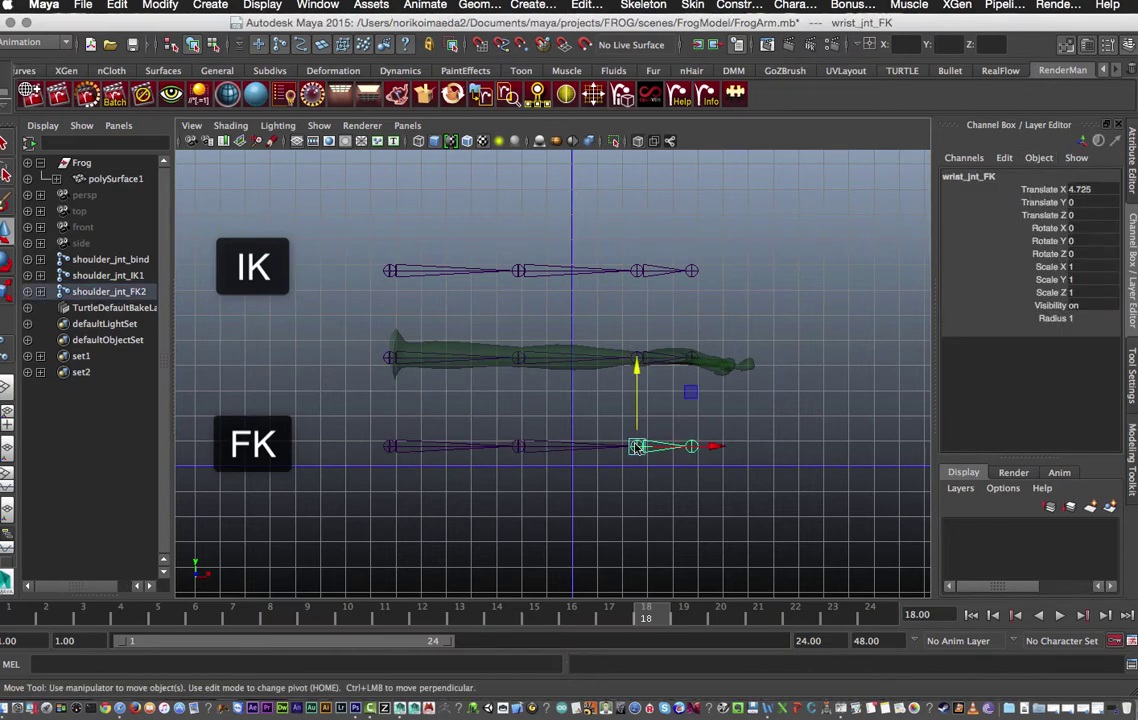
left_click(683, 443)
left_click(690, 447)
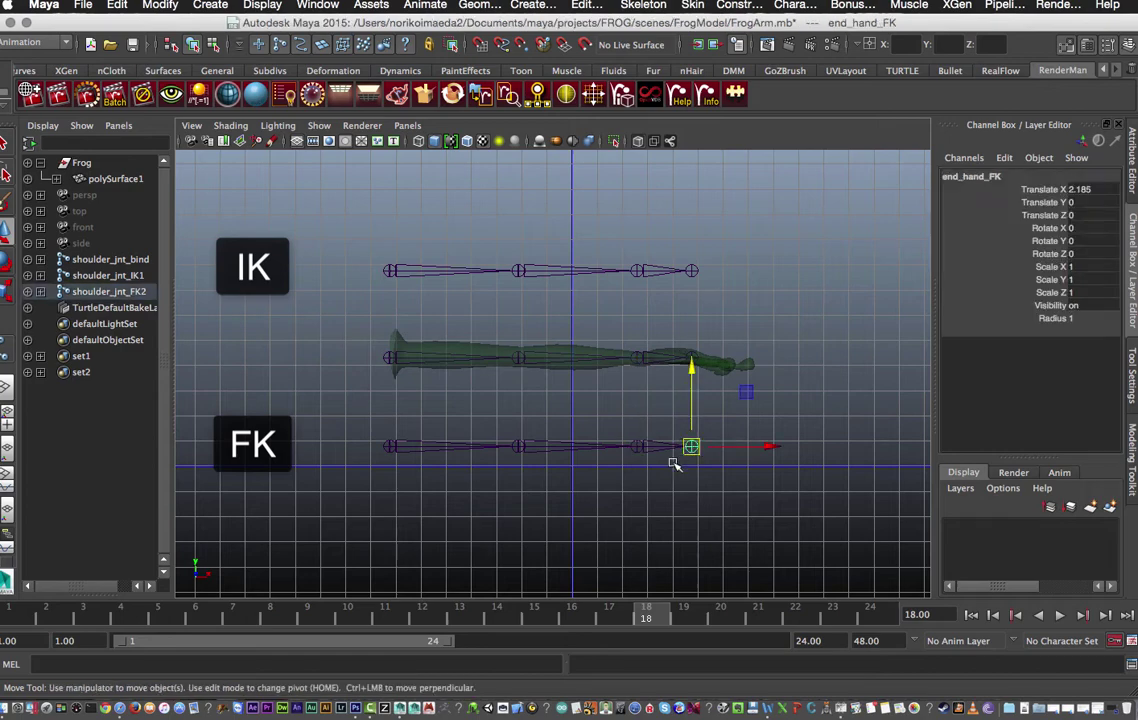
left_click(390, 447)
left_click(1001, 177)
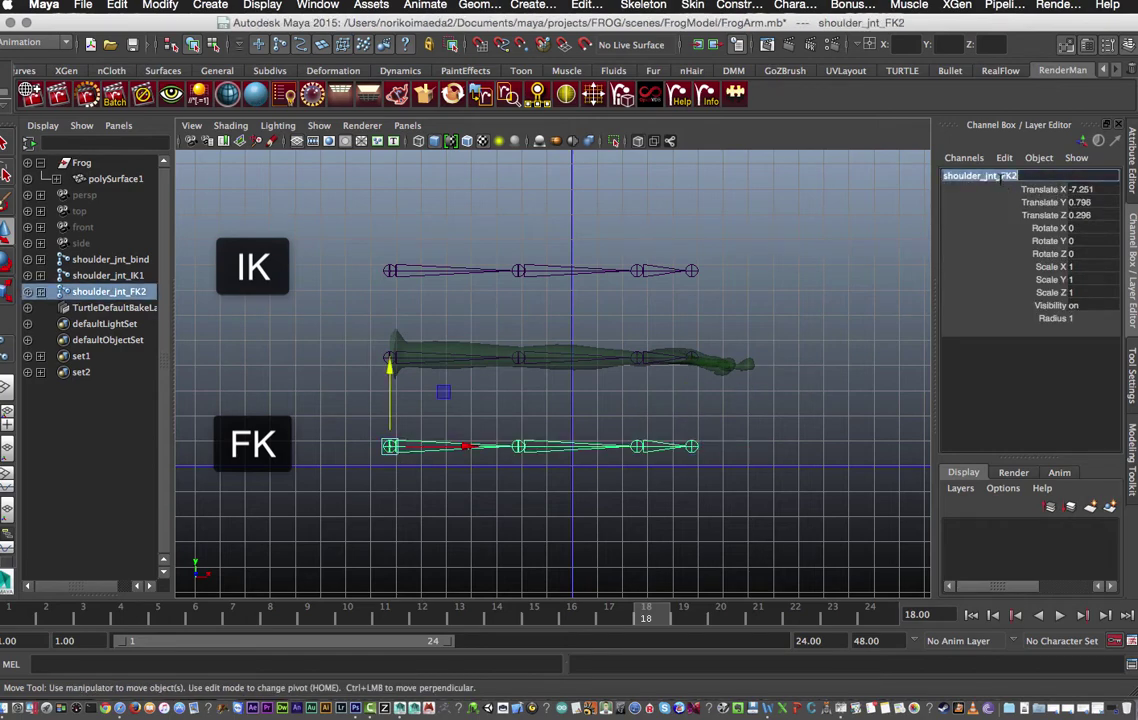
key("Right")
key("BackSpace")
key("Return")
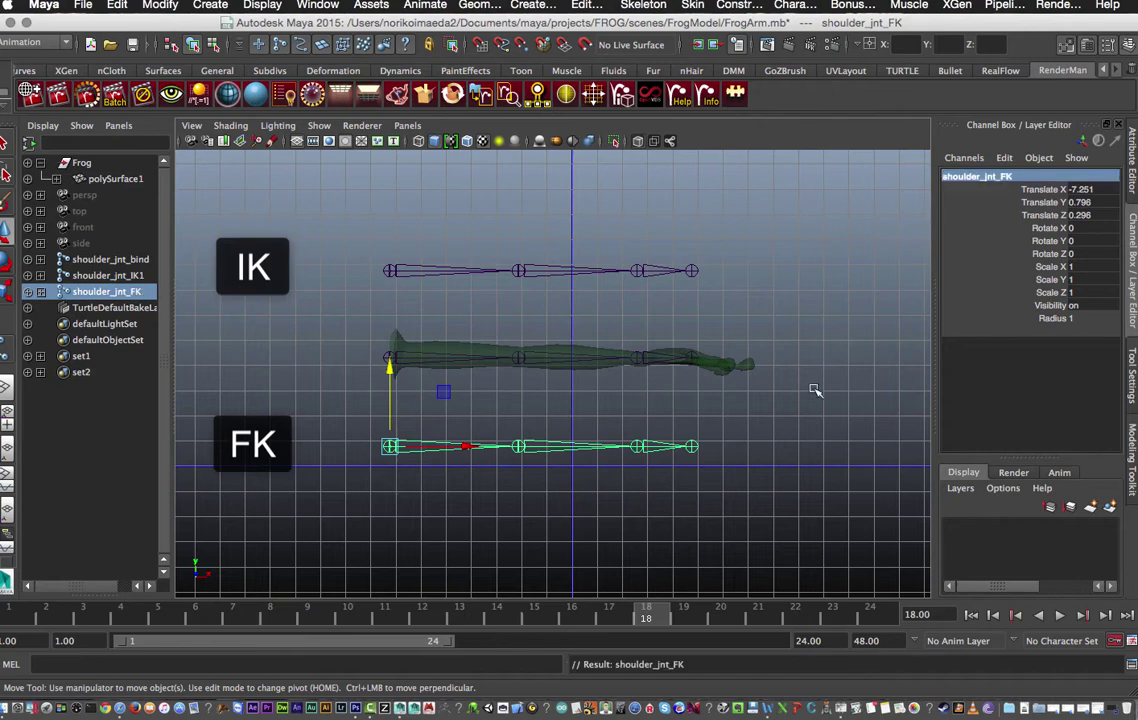
left_click(543, 524)
- Rename the root joint of the upper IK chain to shoulder_jnt_IK
left_click(405, 273)
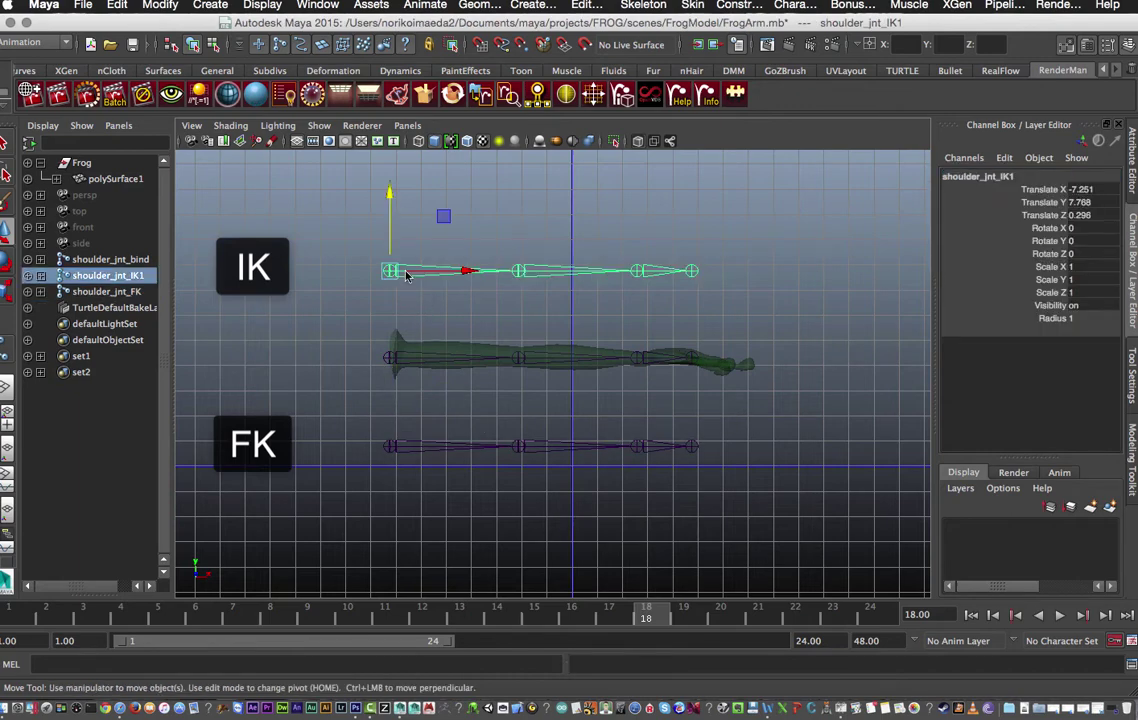
left_click(1000, 177)
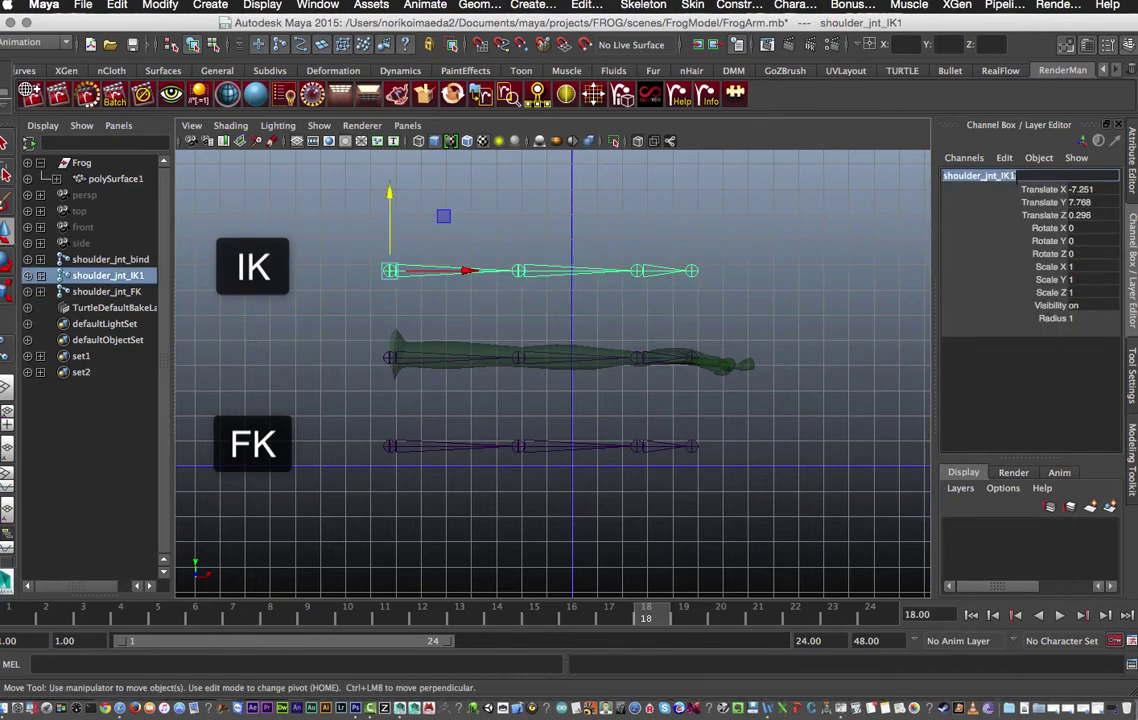
key("Right")
key("BackSpace")
key("Return")
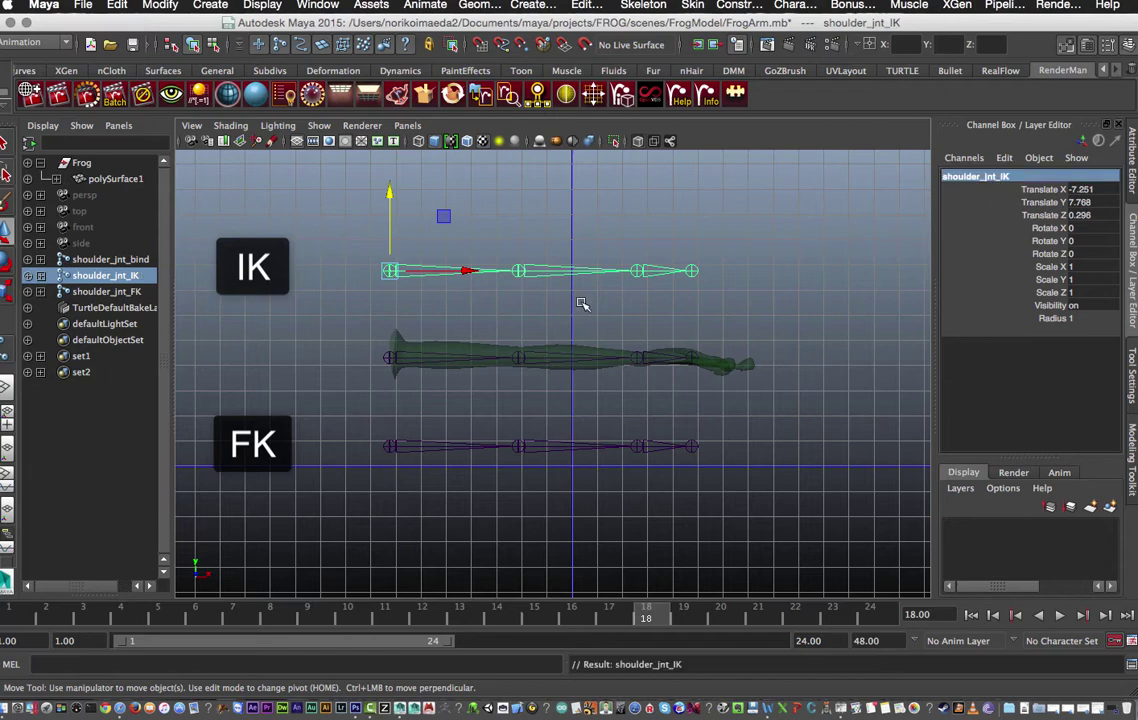
- Delete the end joints end_hand_IK and end_hand_FK so both duplicate chains end at the wrist
left_click(560, 274)
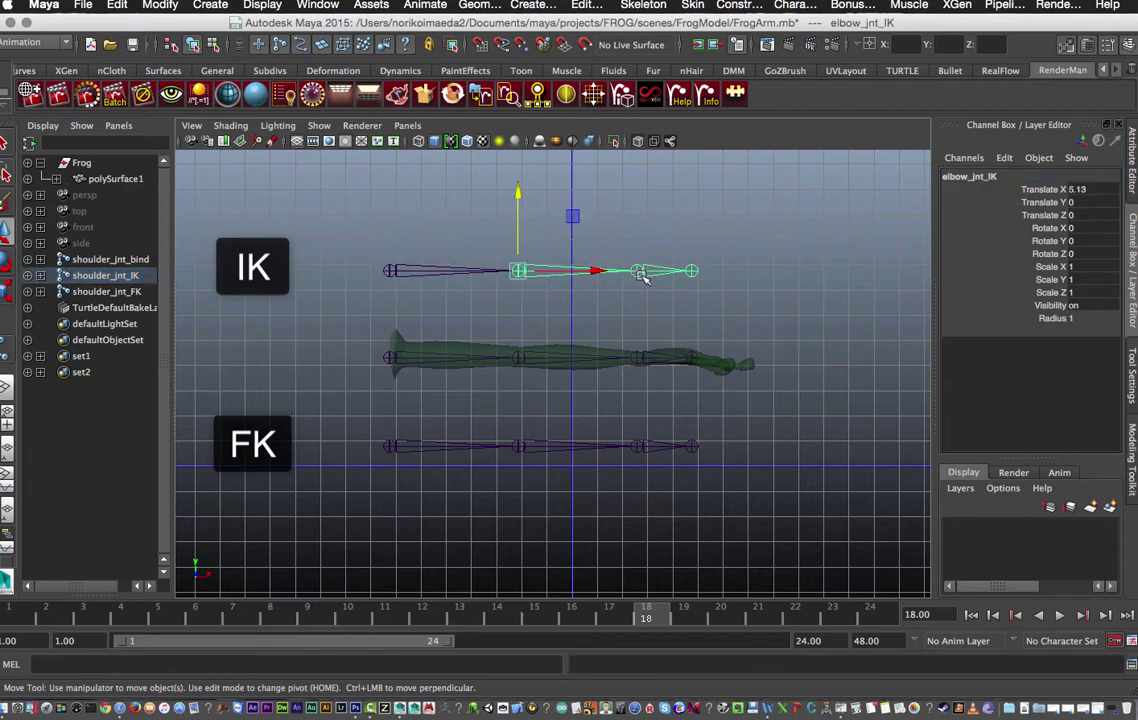
left_click(689, 271)
left_click(691, 272)
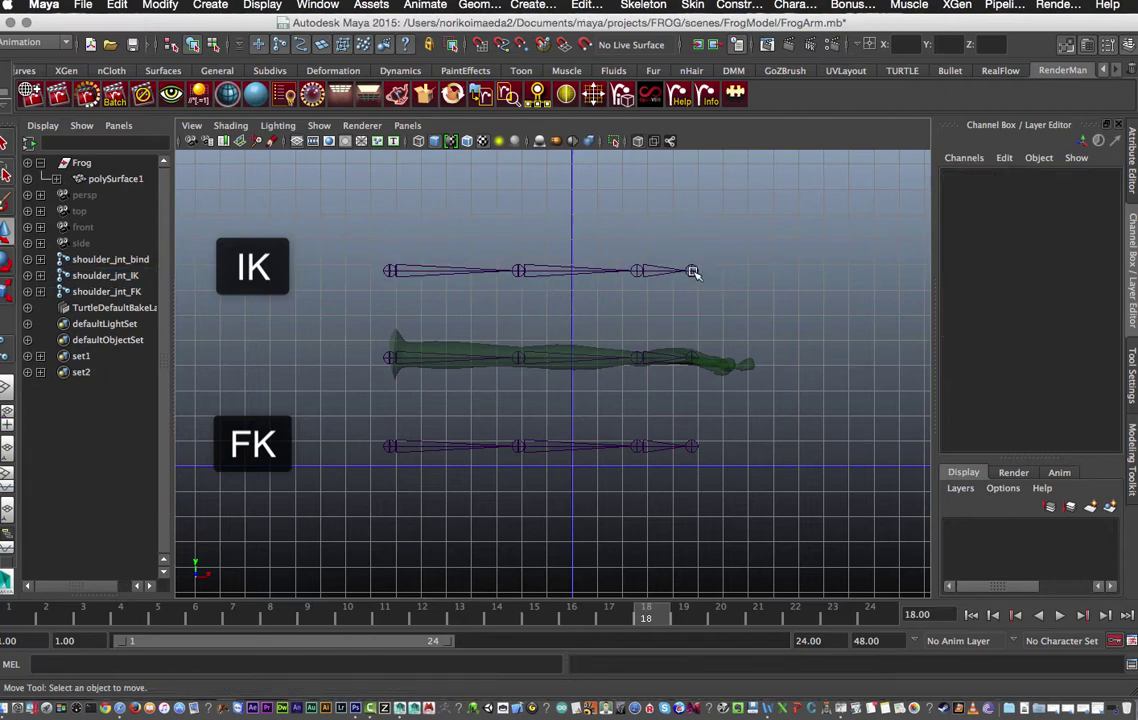
left_click(690, 272)
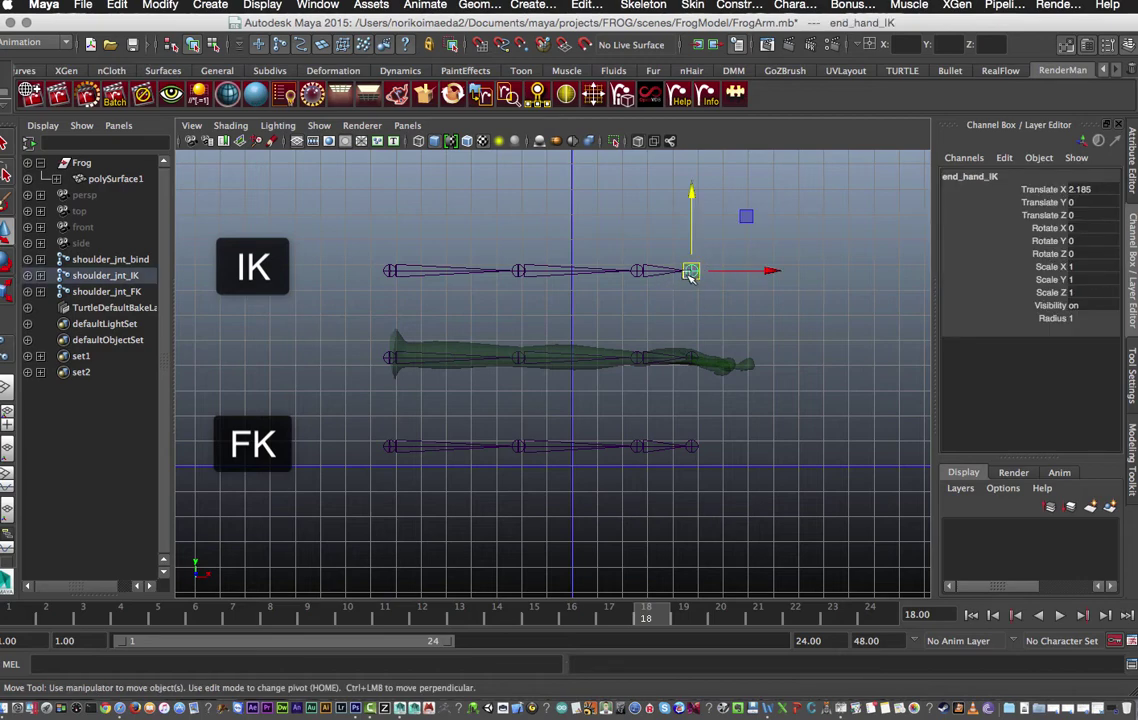
key("Delete")
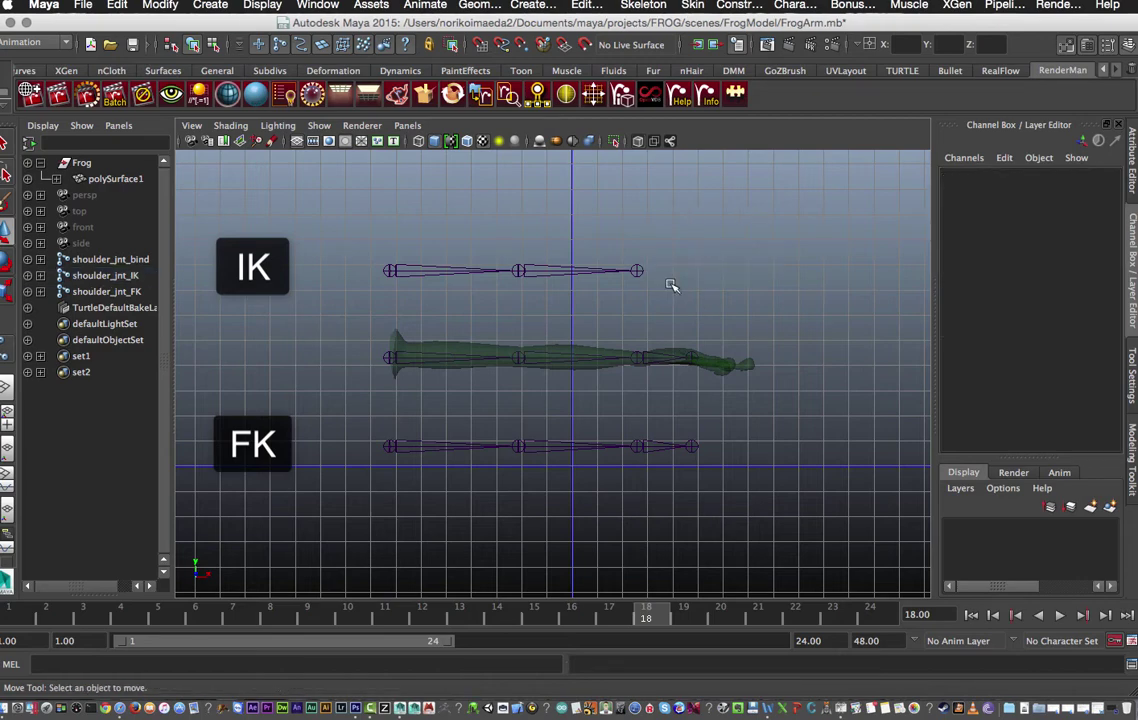
left_click(690, 447)
key("Delete")
- Inspect the elbow joints of the IK and FK chains and the shoulder joints of all three chains
left_click(577, 270)
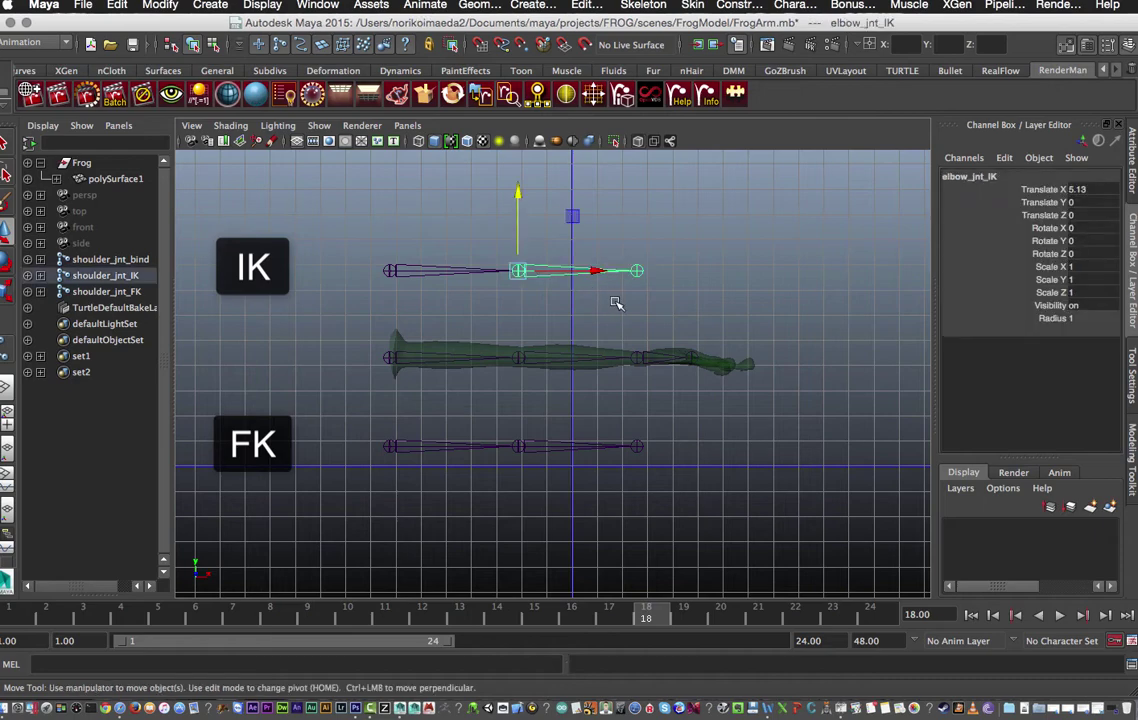
left_click(604, 447)
left_click(609, 403)
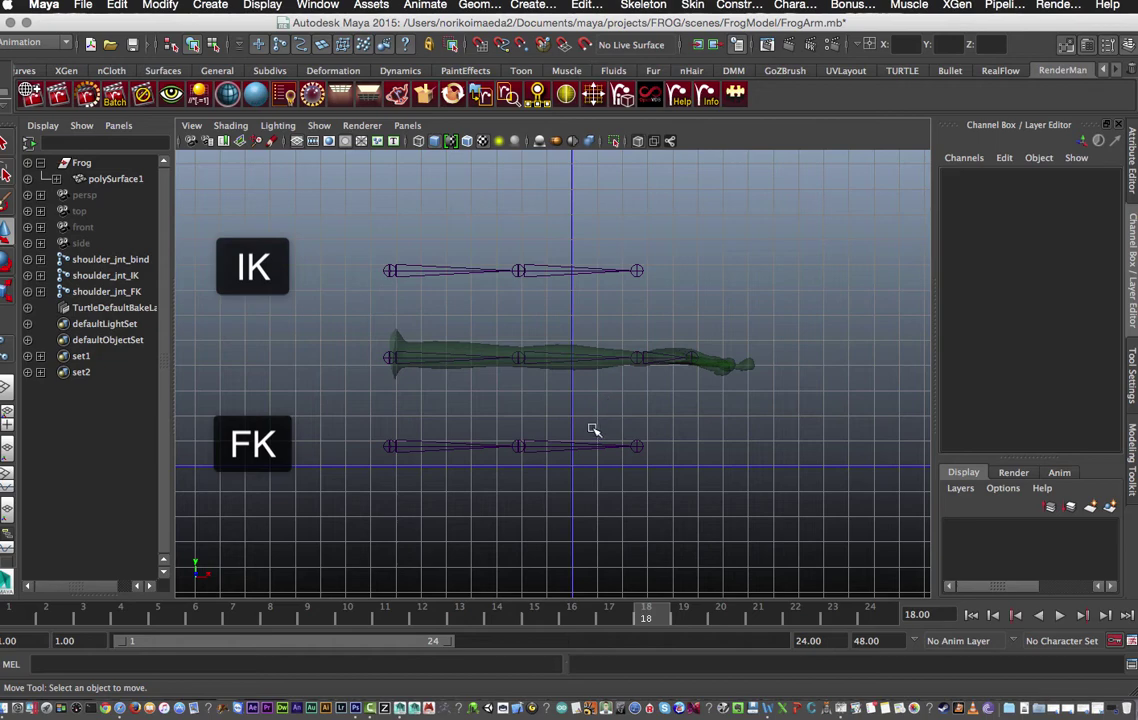
left_click(398, 356)
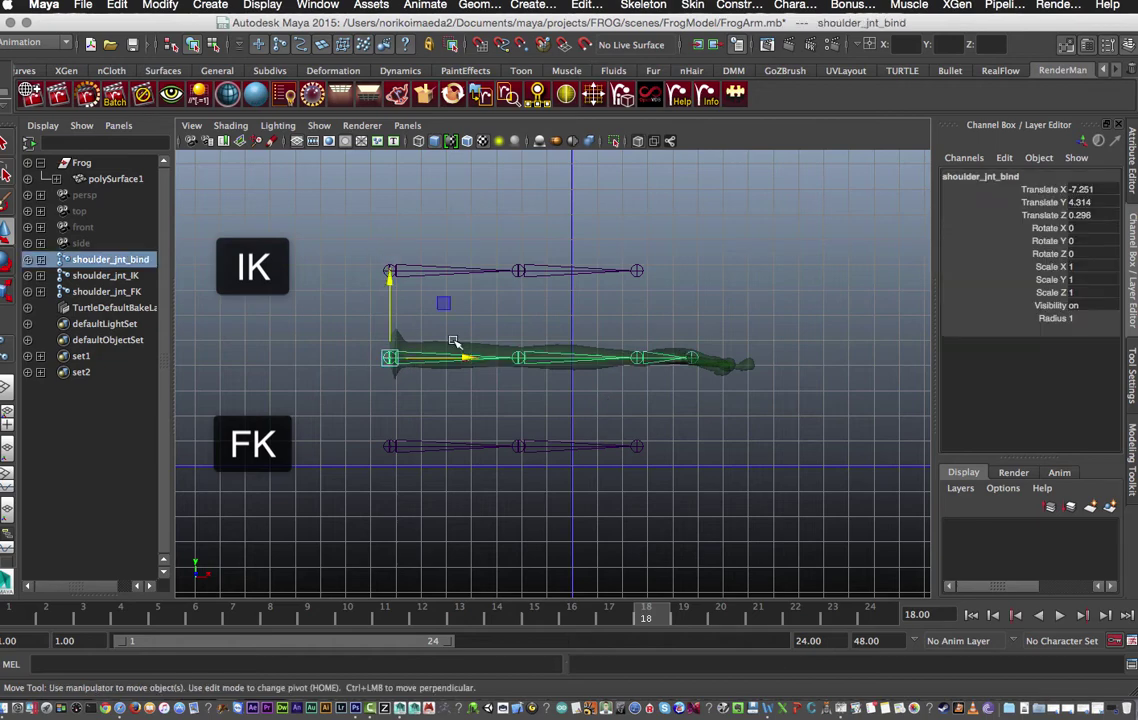
left_click(460, 269)
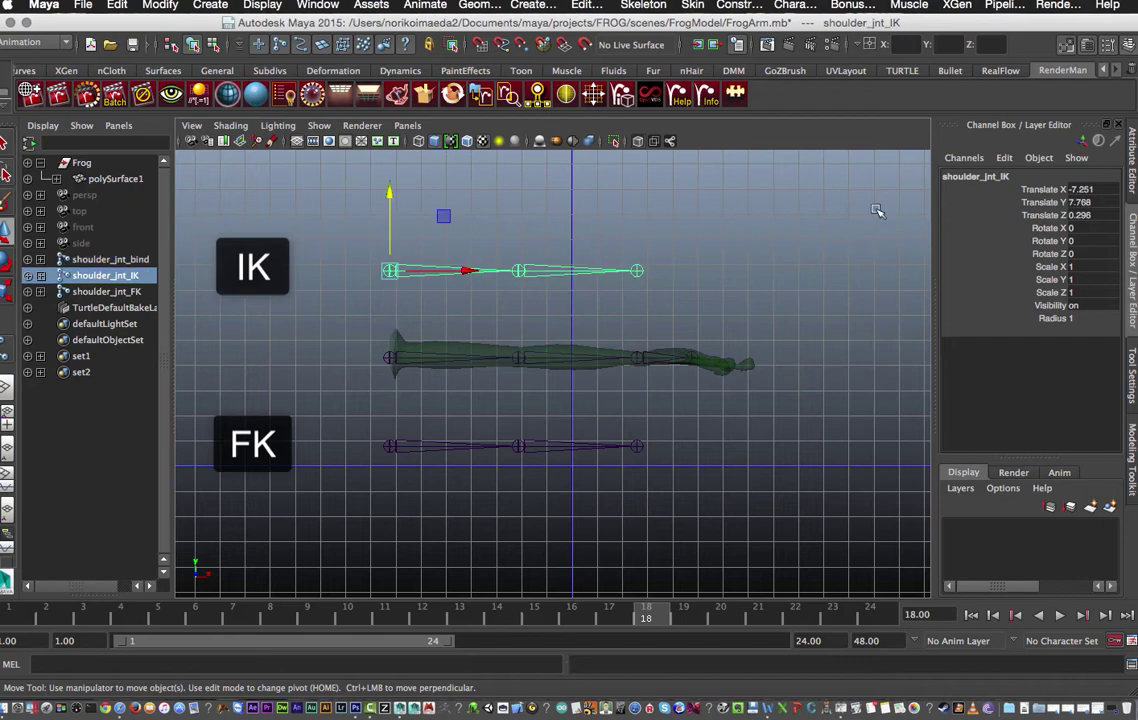
left_click(401, 445)
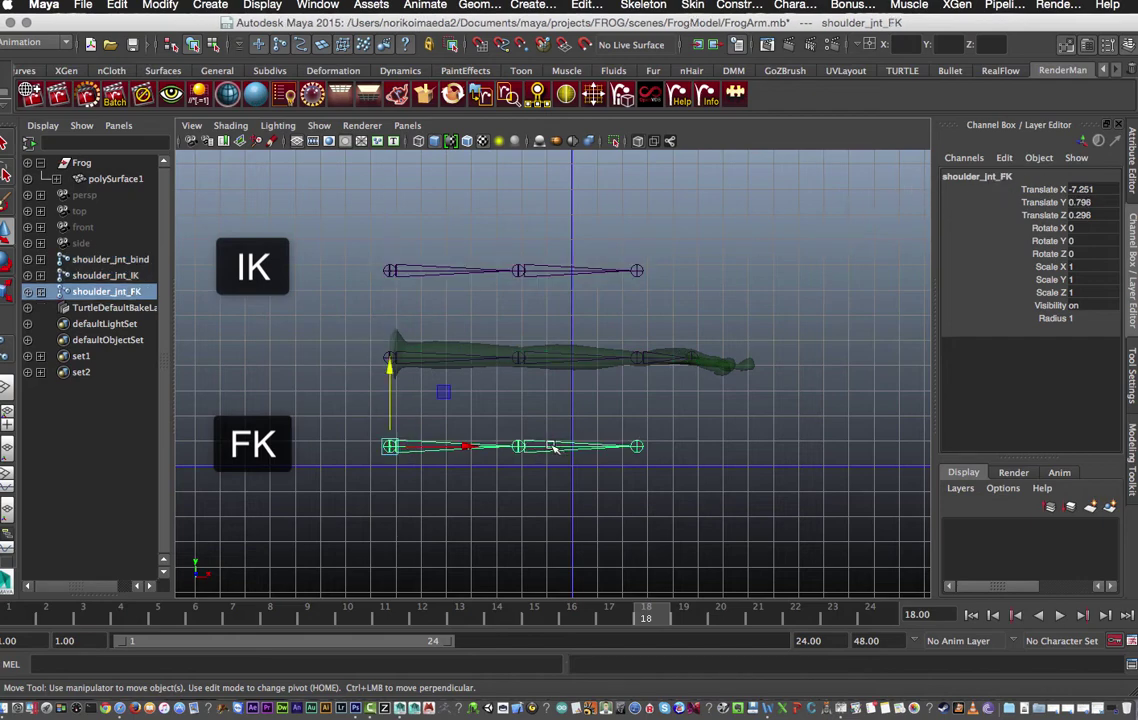
left_click(493, 500)
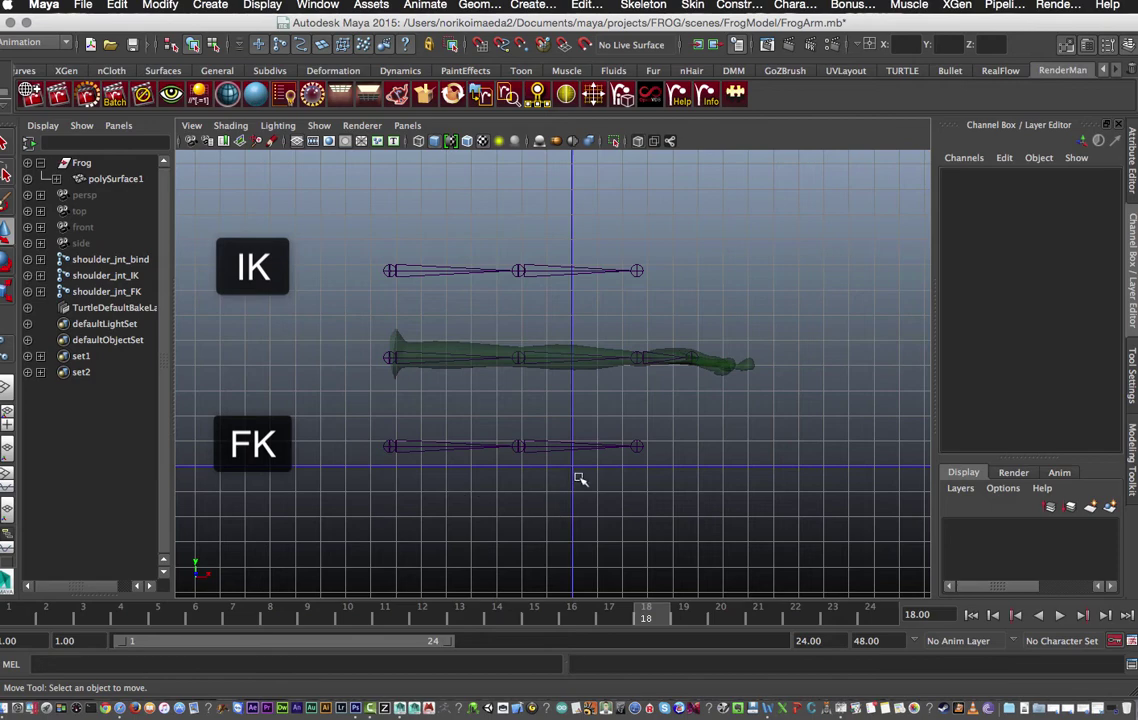
- Create an IK handle on the upper chain from shoulder_jnt_IK to its wrist joint
left_click(502, 269)
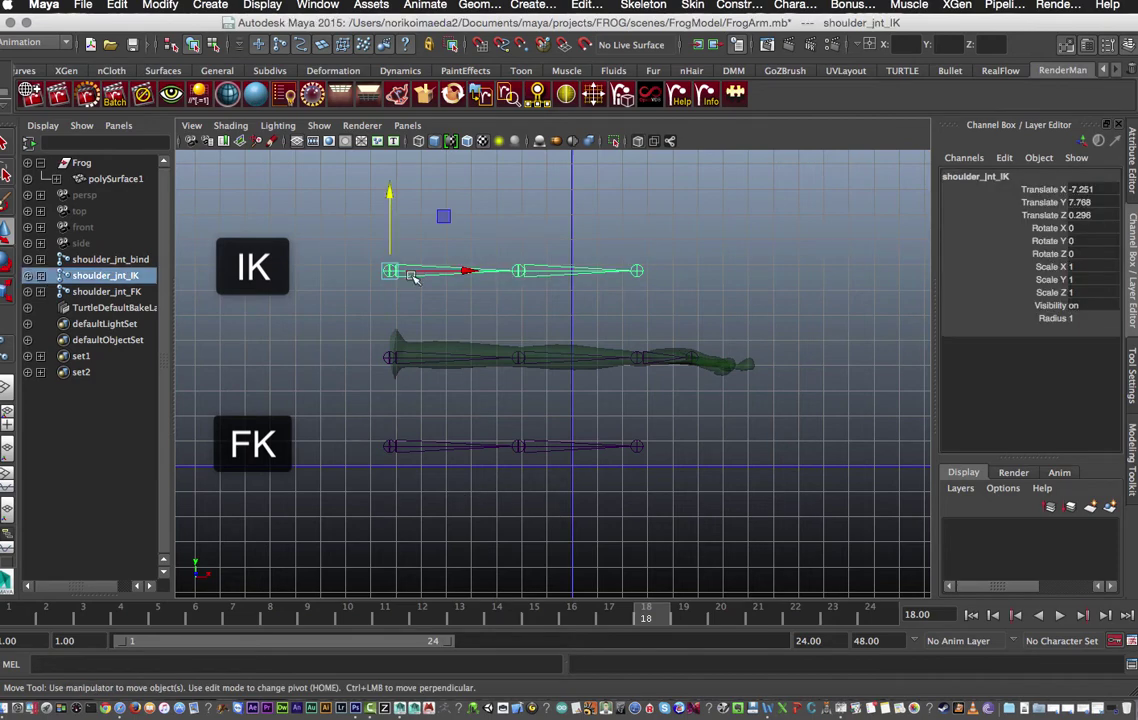
left_click(643, 5)
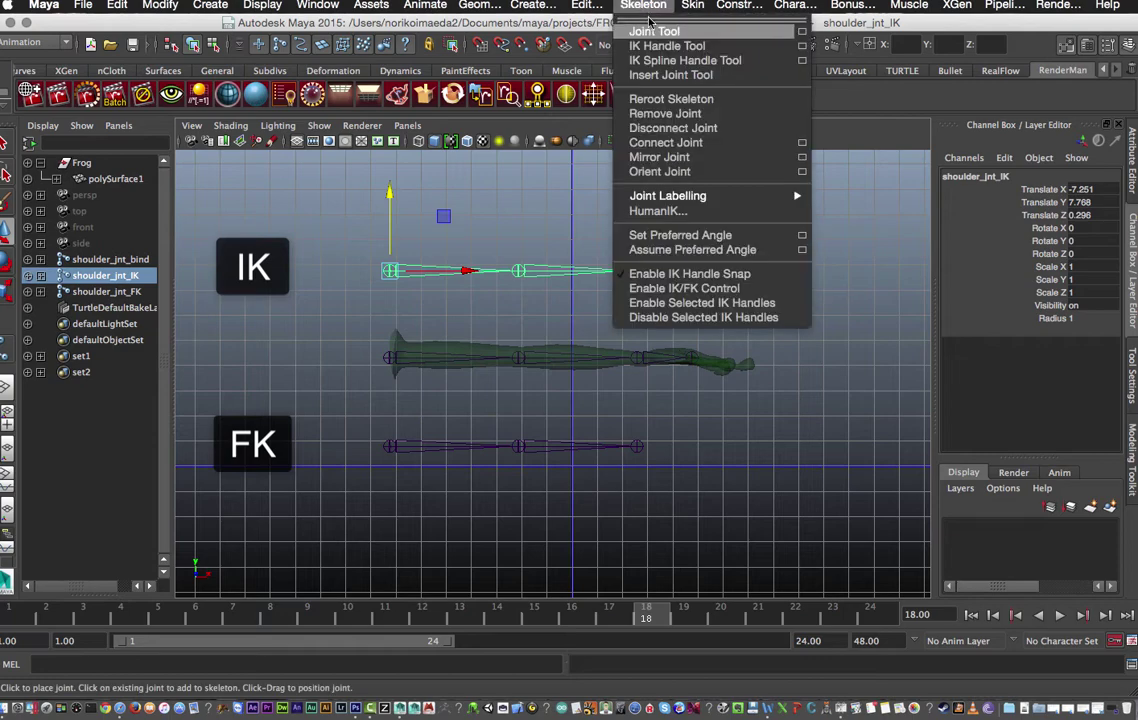
left_click(708, 46)
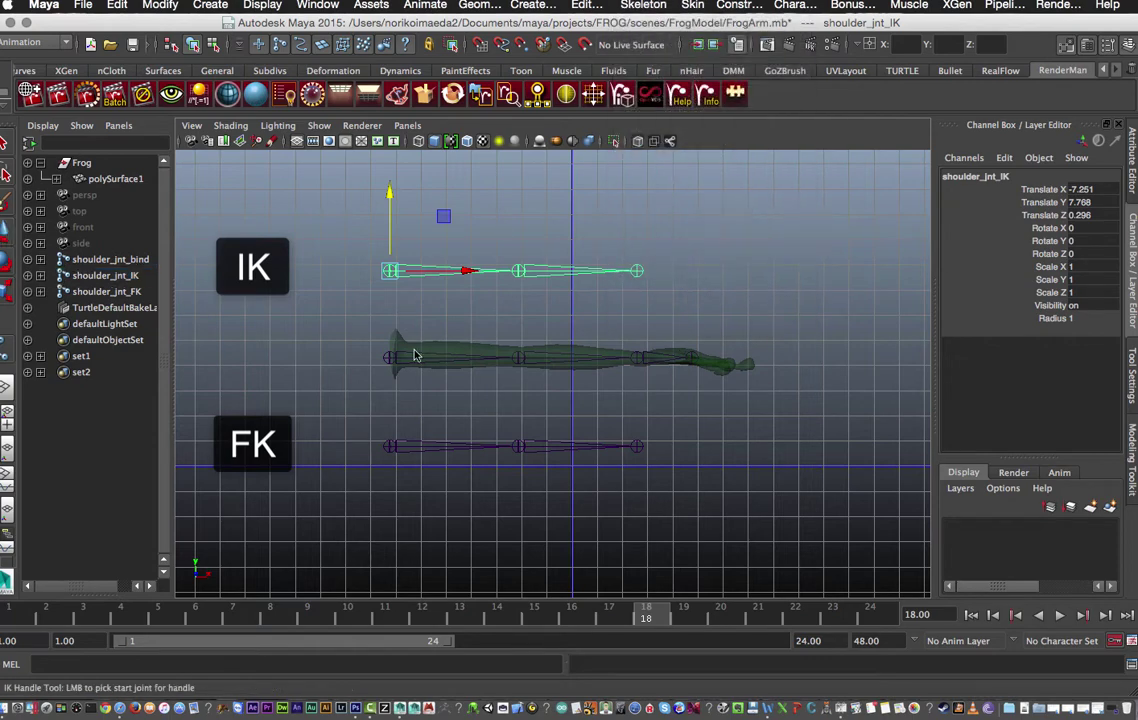
left_click(389, 271)
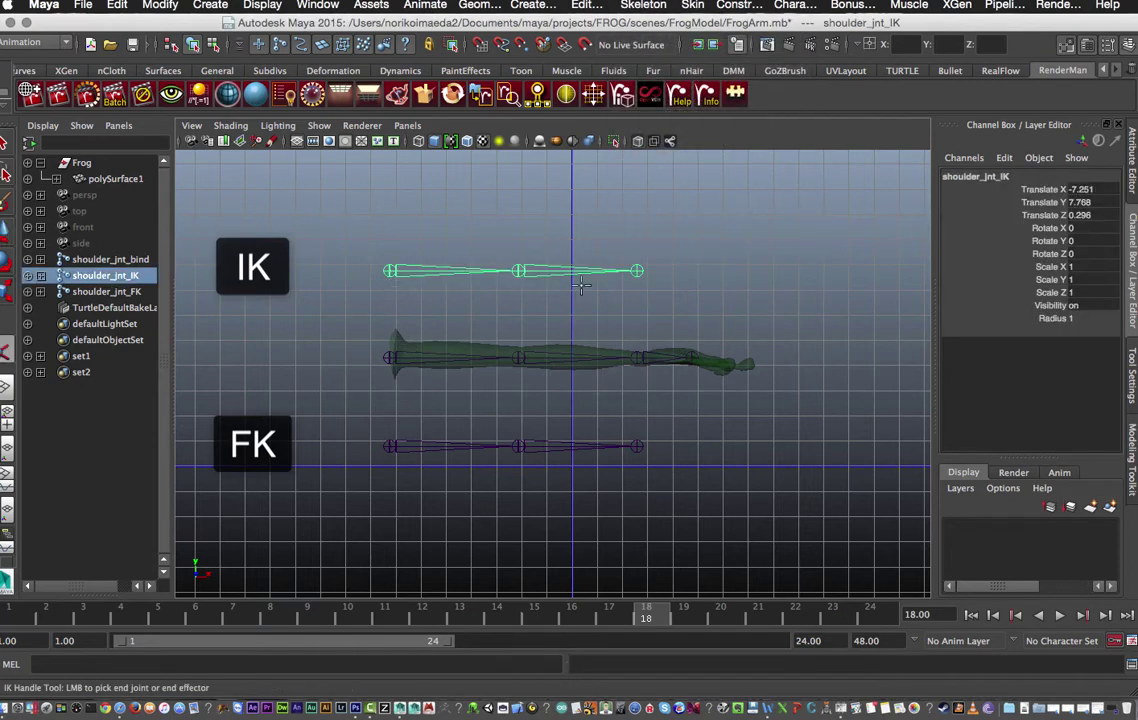
left_click(636, 271)
left_click(645, 242)
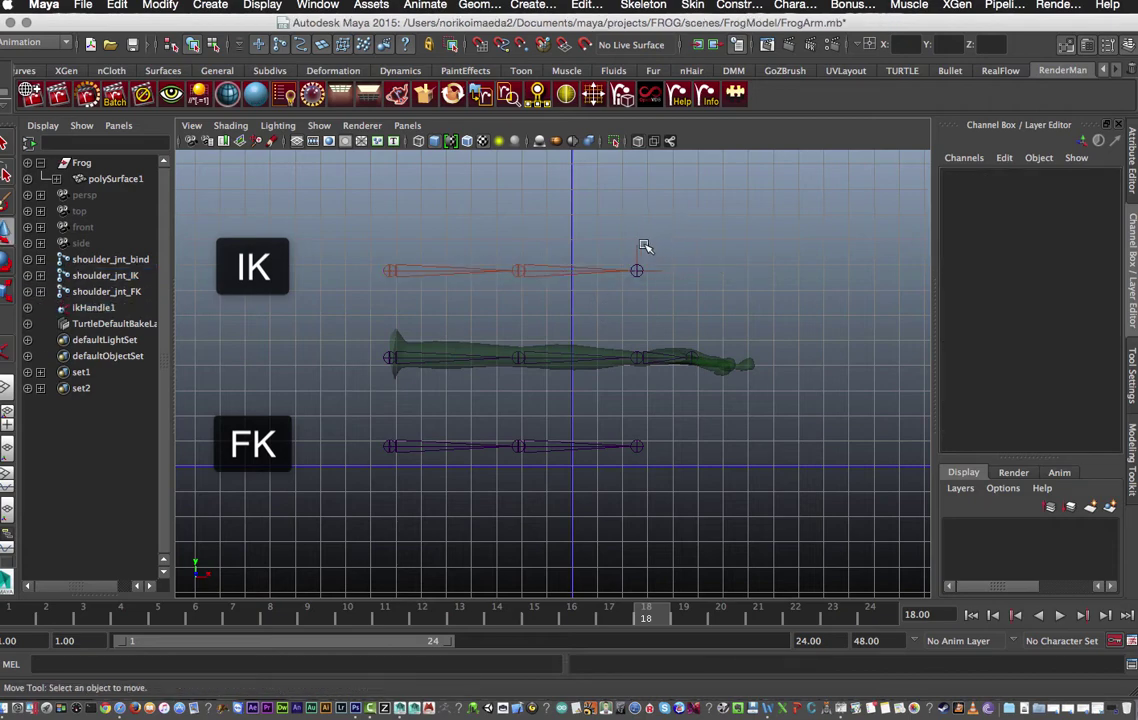
- Test the IK handle by moving it toward the shoulder to about Translate X -0.883, Y 7.576, and undo the move
left_click(636, 270)
left_click_drag(636, 270, 549, 275)
key("ctrl+z")
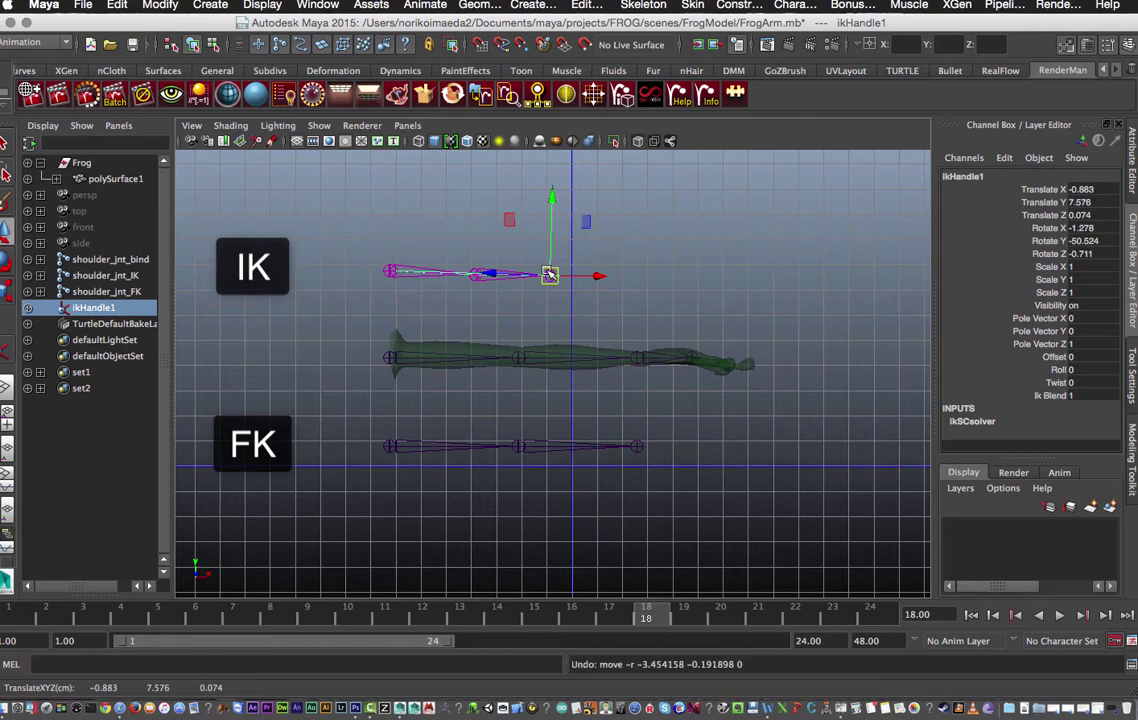
left_click(562, 295)
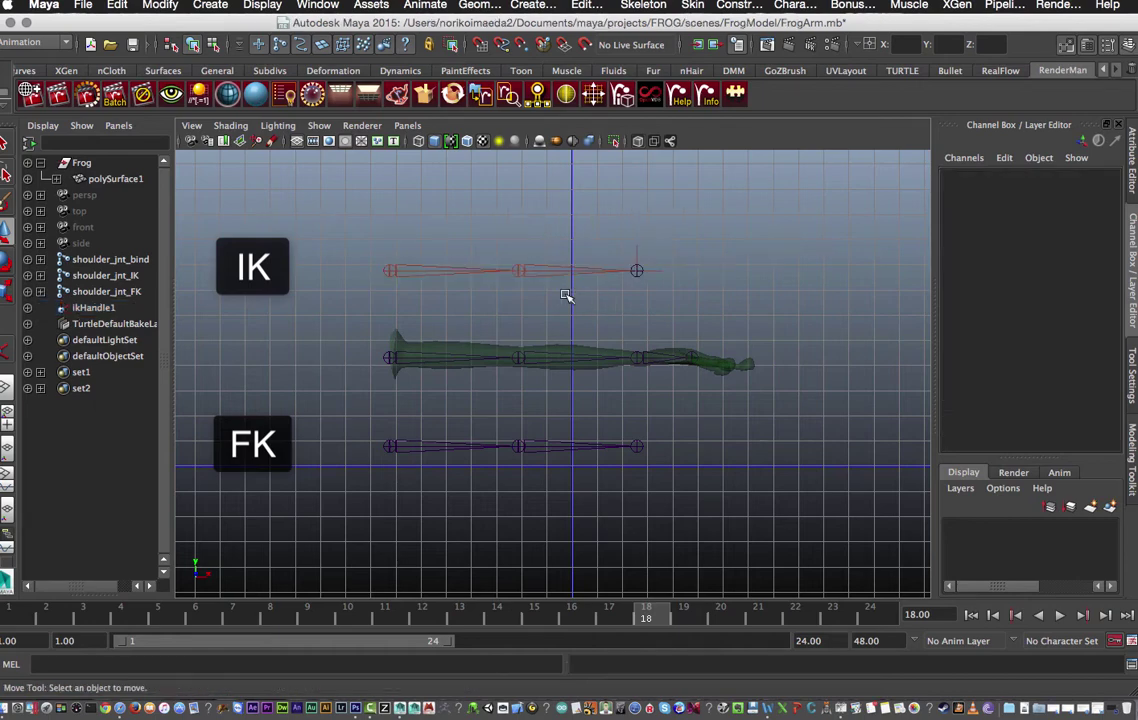
- Orient-constrain shoulder_jnt_bind to shoulder_jnt_IK with Maintain offset on, all axes and a weight of 1
left_click(390, 270)
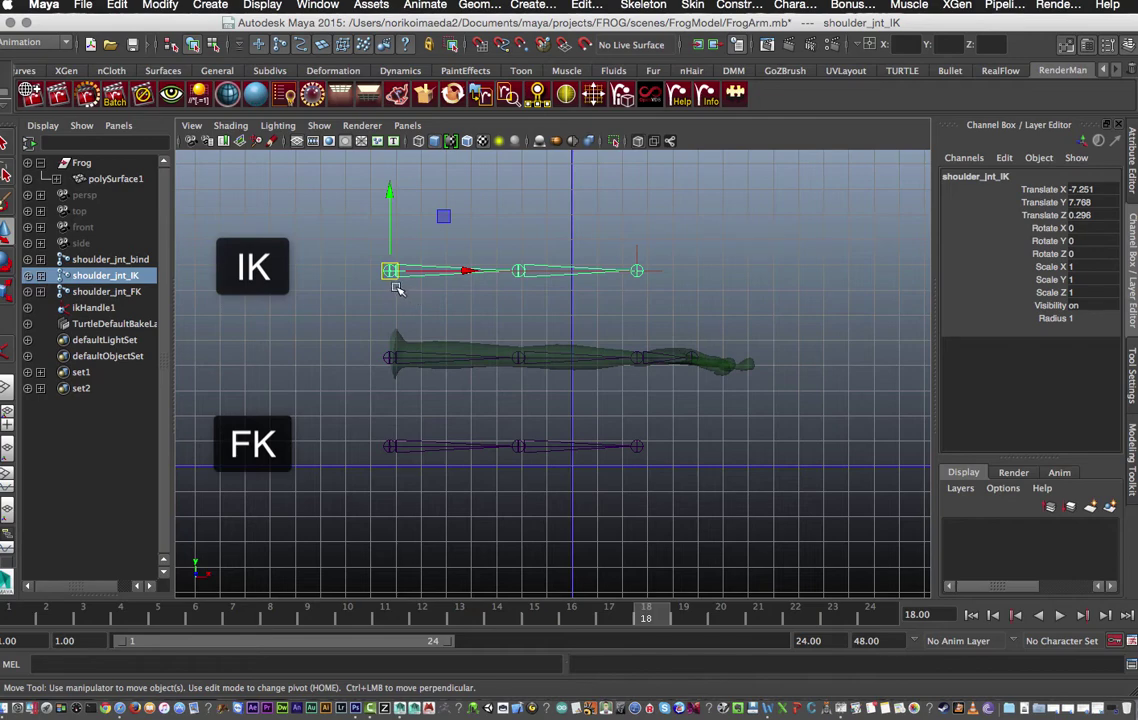
left_click(372, 282)
left_click(388, 271)
left_click(279, 326)
left_click(388, 271)
left_click(388, 360, "shift")
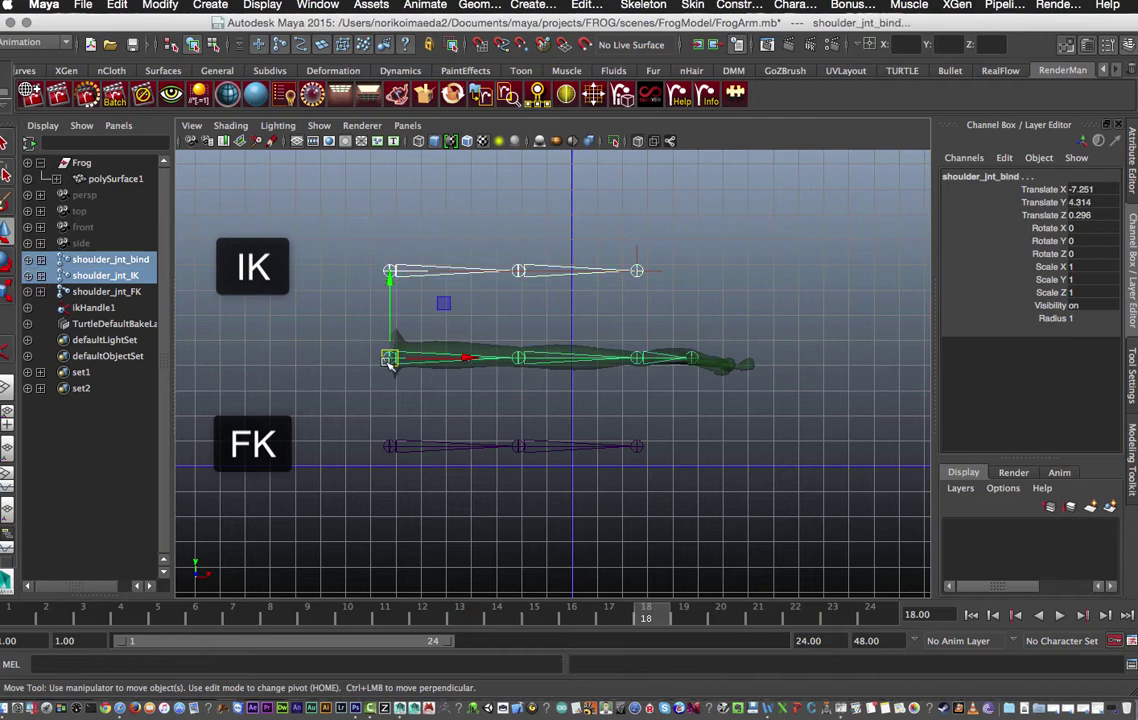
left_click(643, 6)
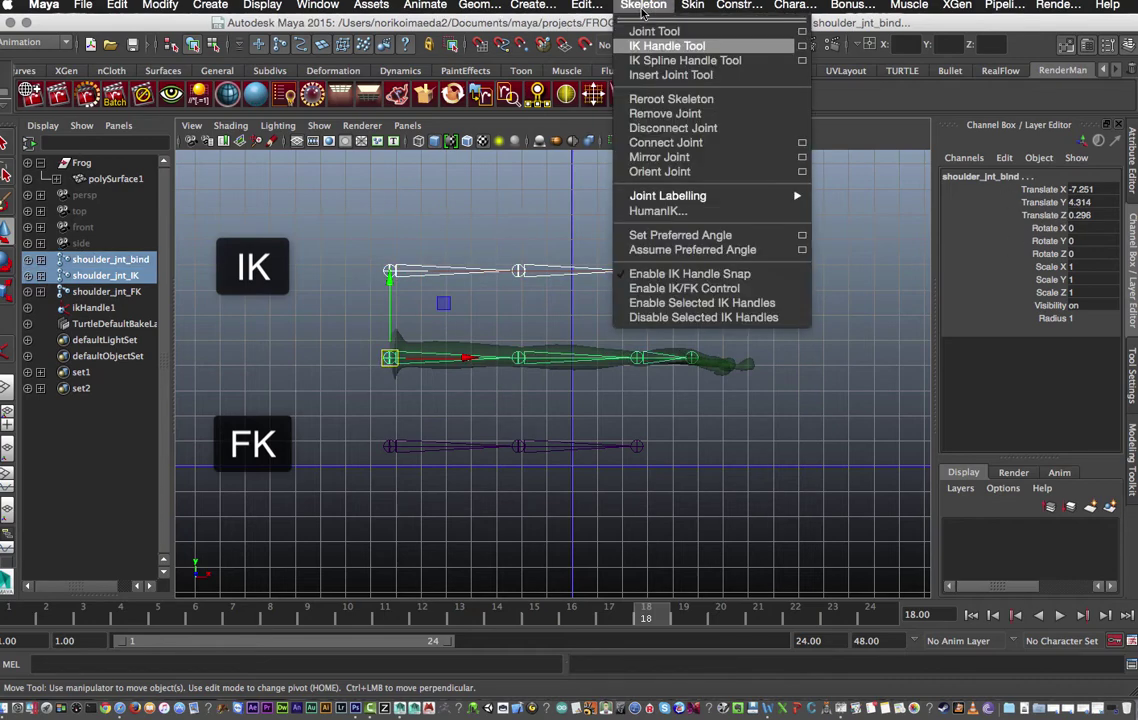
mouse_move(755, 6)
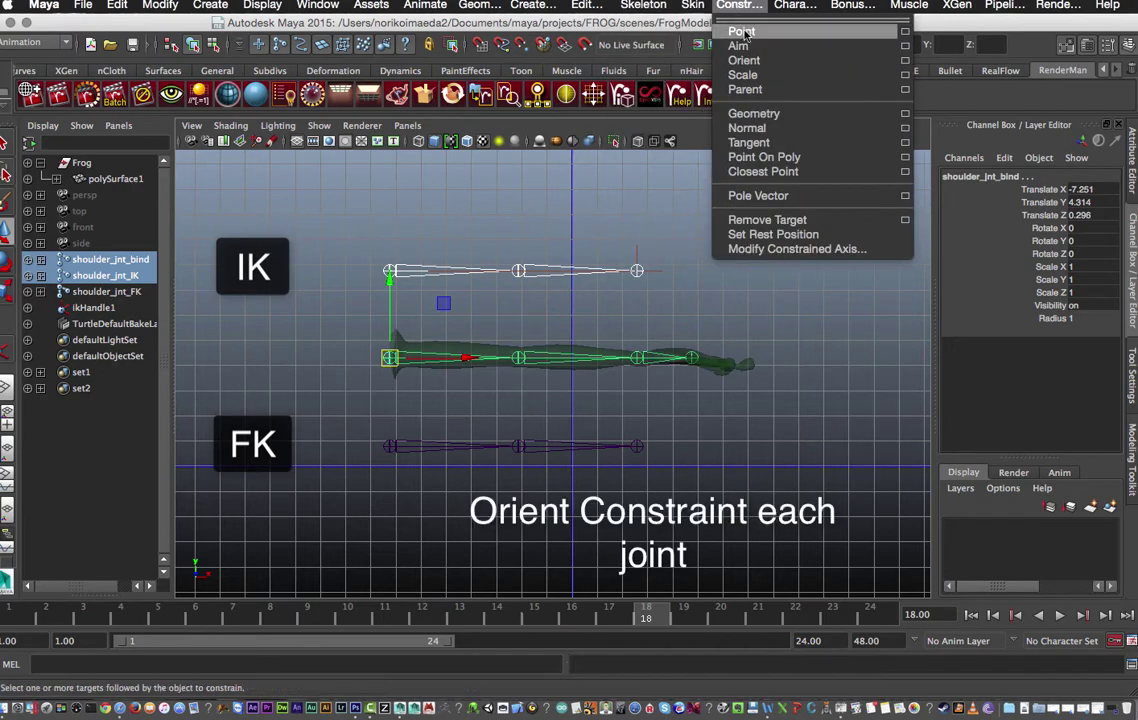
left_click(903, 61)
left_click_drag(279, 203, 712, 141)
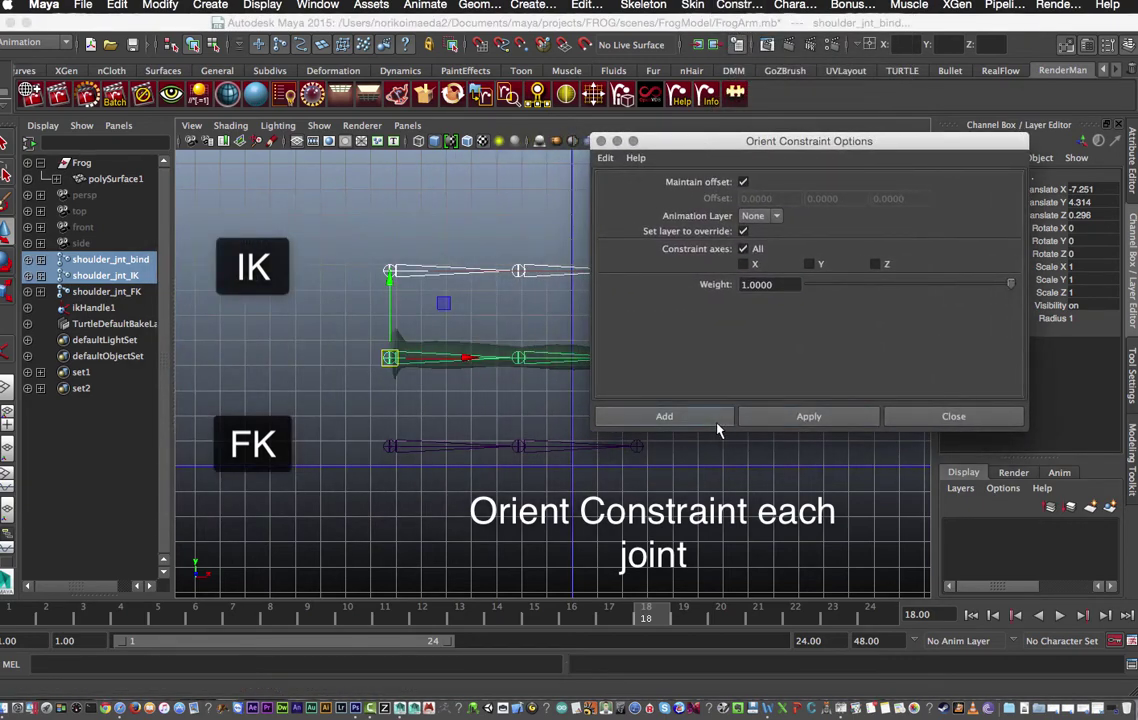
left_click(716, 418)
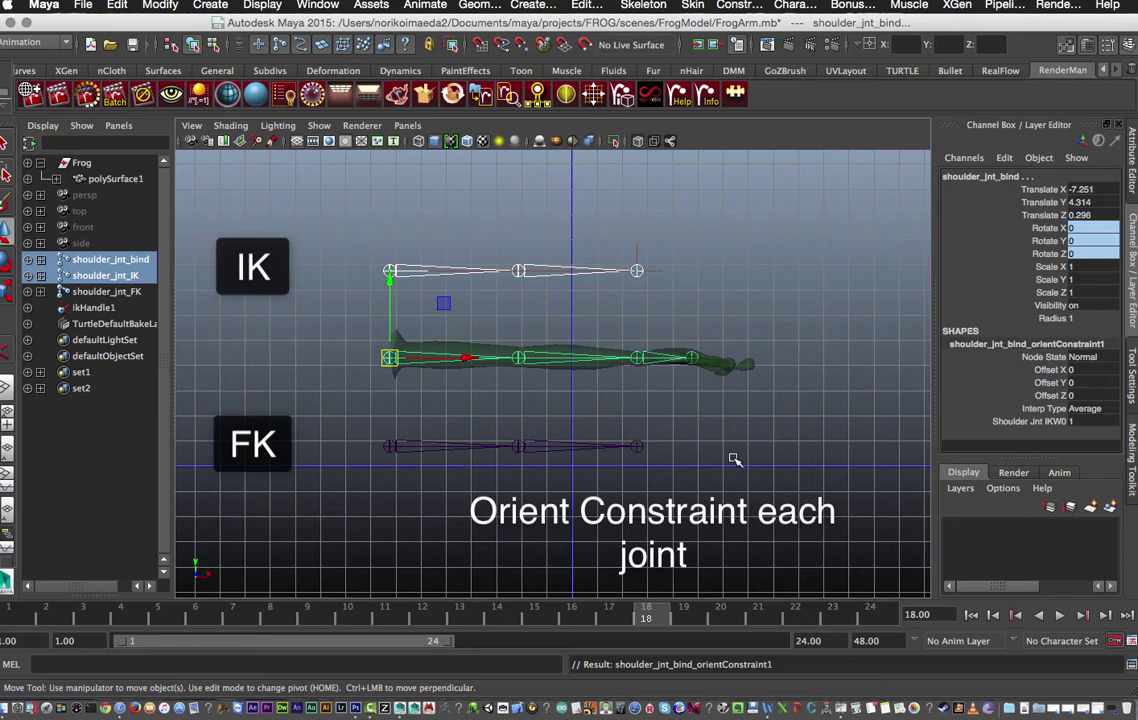
- Test the shoulder constraint by rotating shoulder_jnt_IK about 28.3 degrees around Z, and undo the rotation
left_click(302, 205)
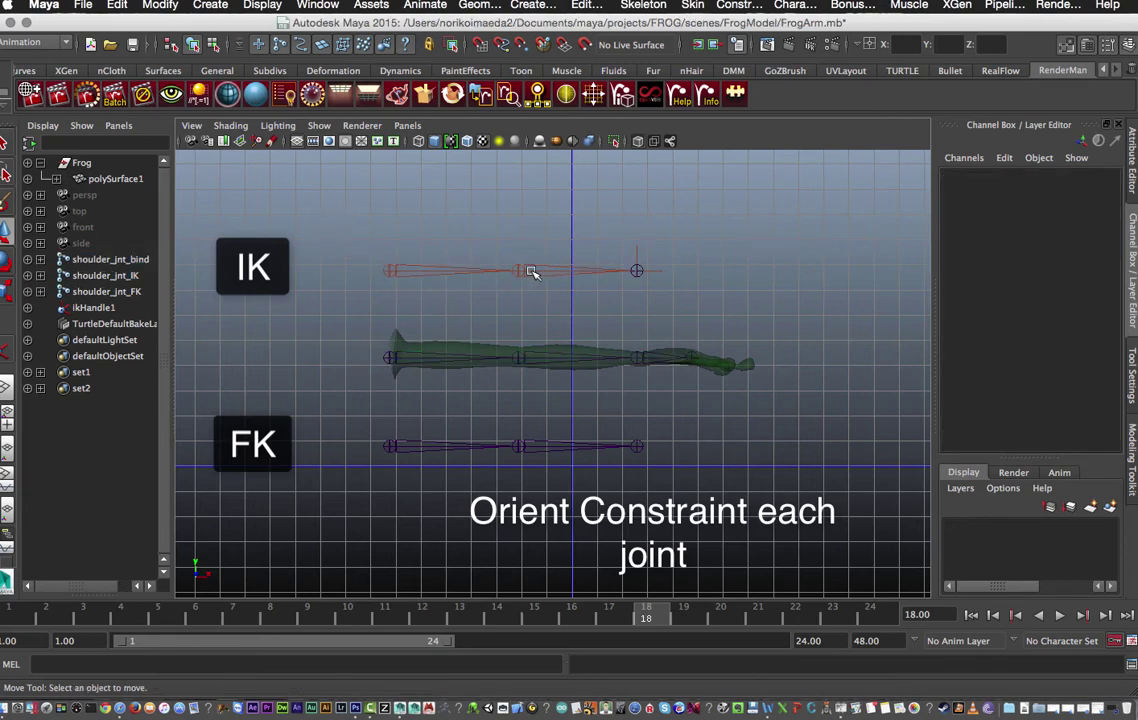
left_click(390, 273)
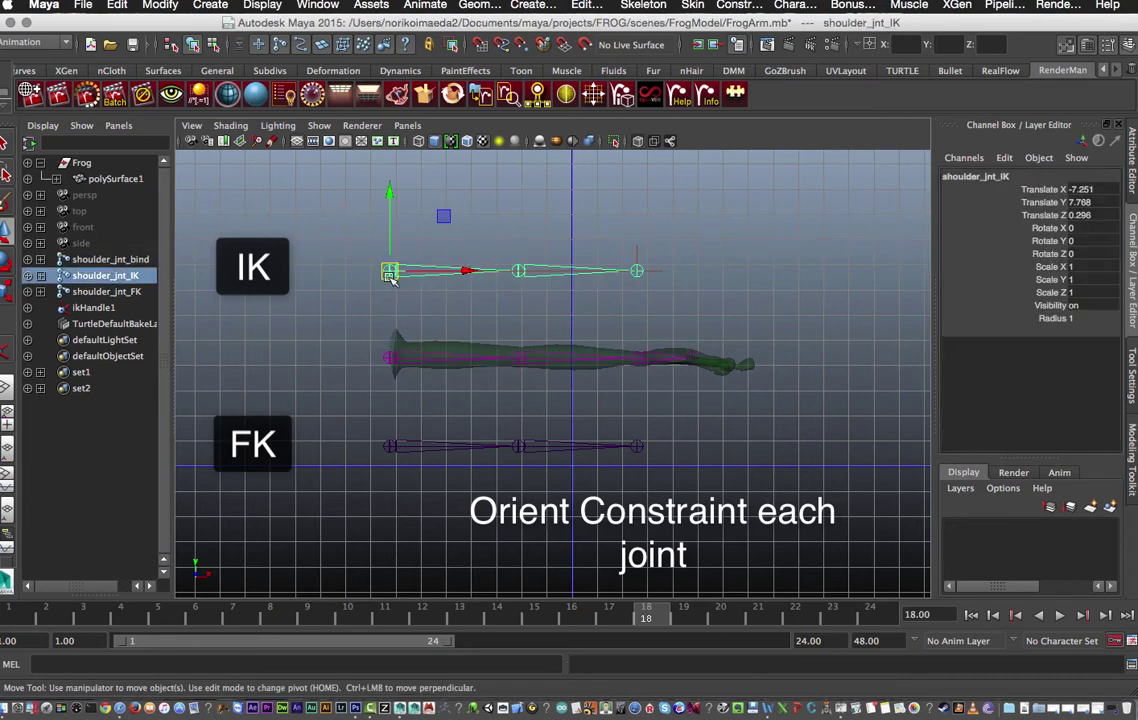
key("e")
left_click_drag(303, 210, 318, 271)
key("z")
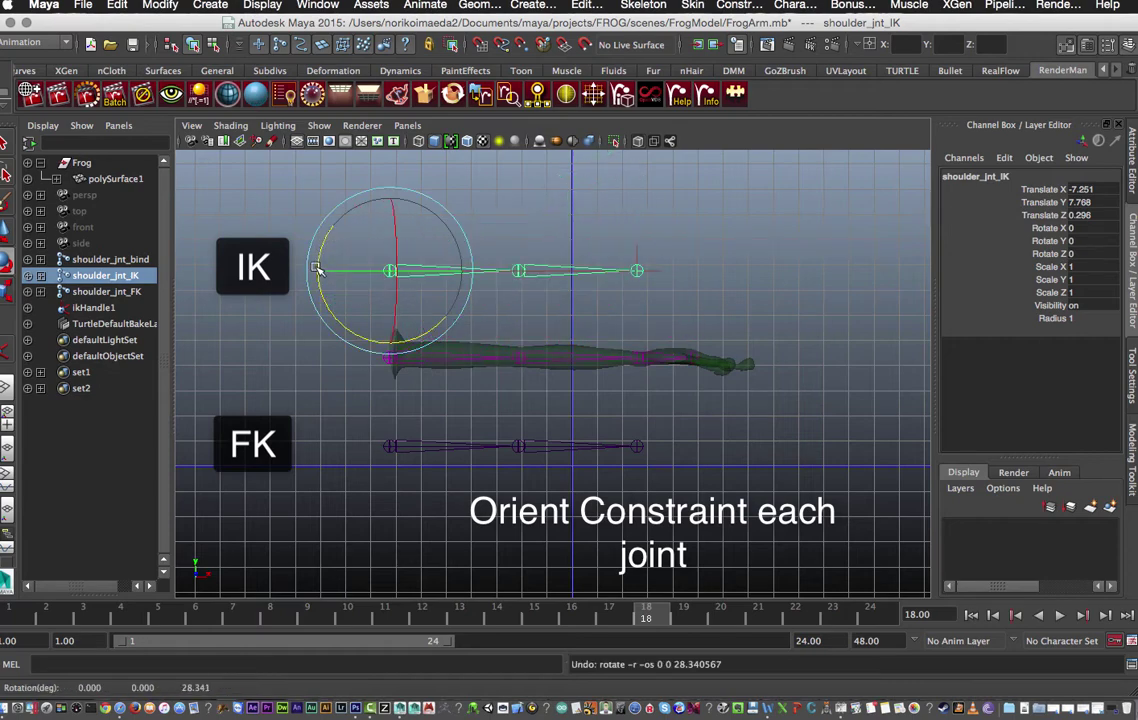
- Orient-constrain elbow_jnt_bind to elbow_jnt_IK with the current constraint options
left_click(303, 386)
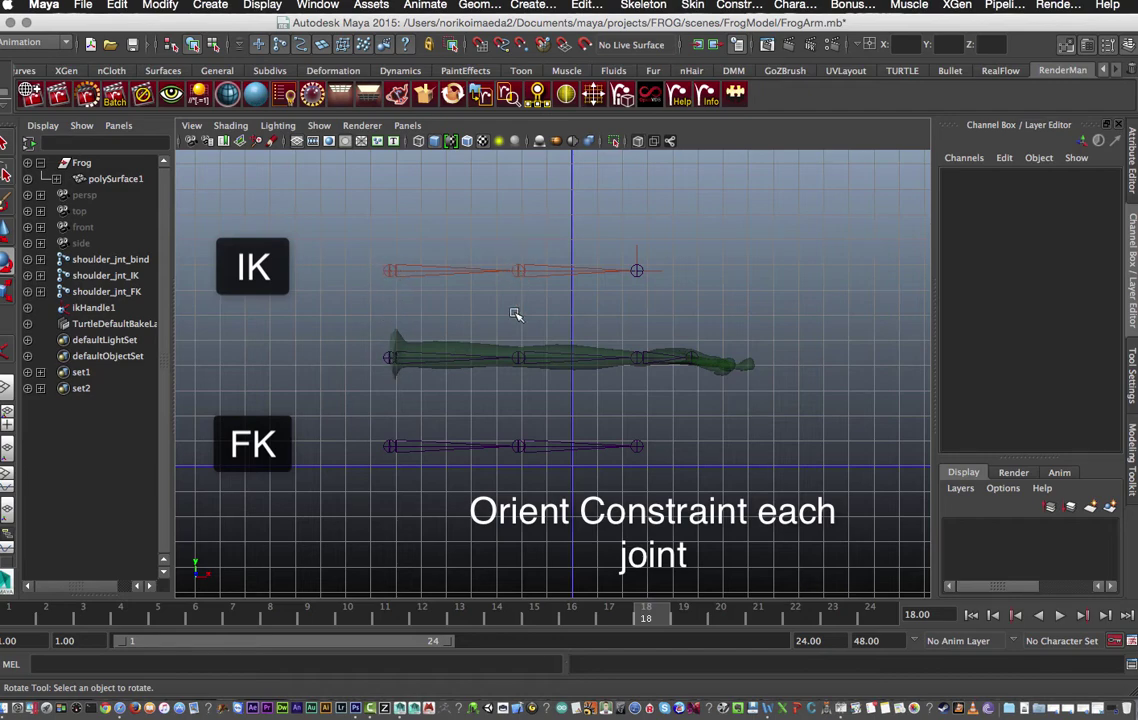
left_click(519, 270)
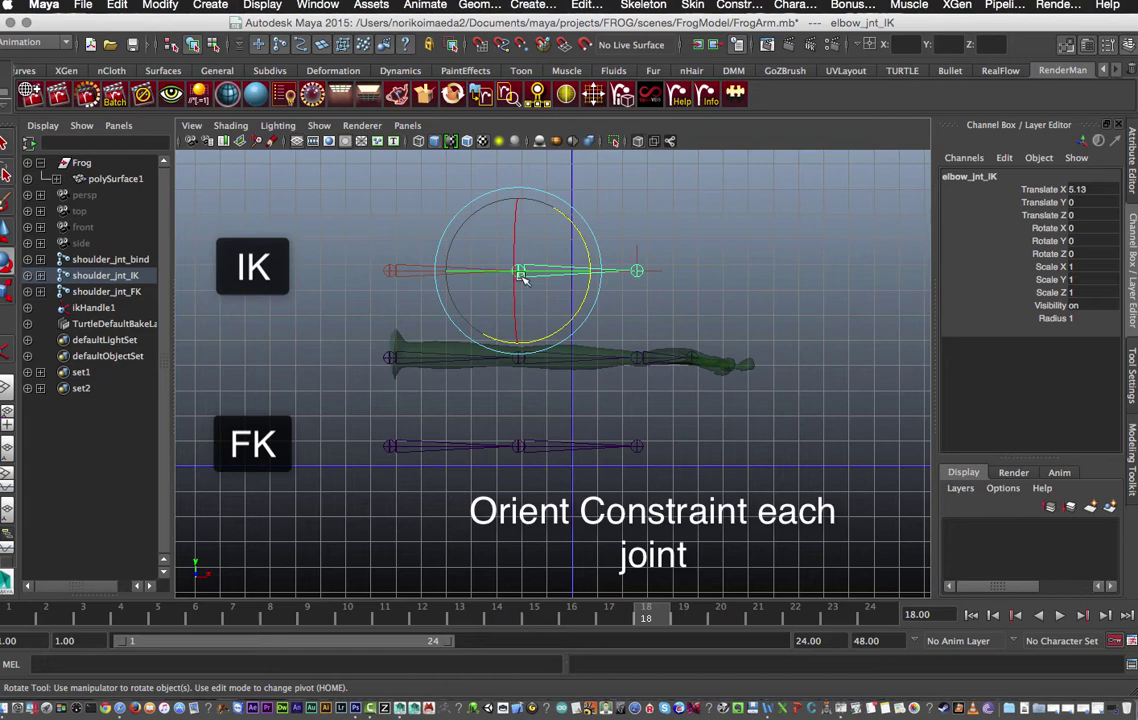
key("q")
left_click(519, 360, "shift")
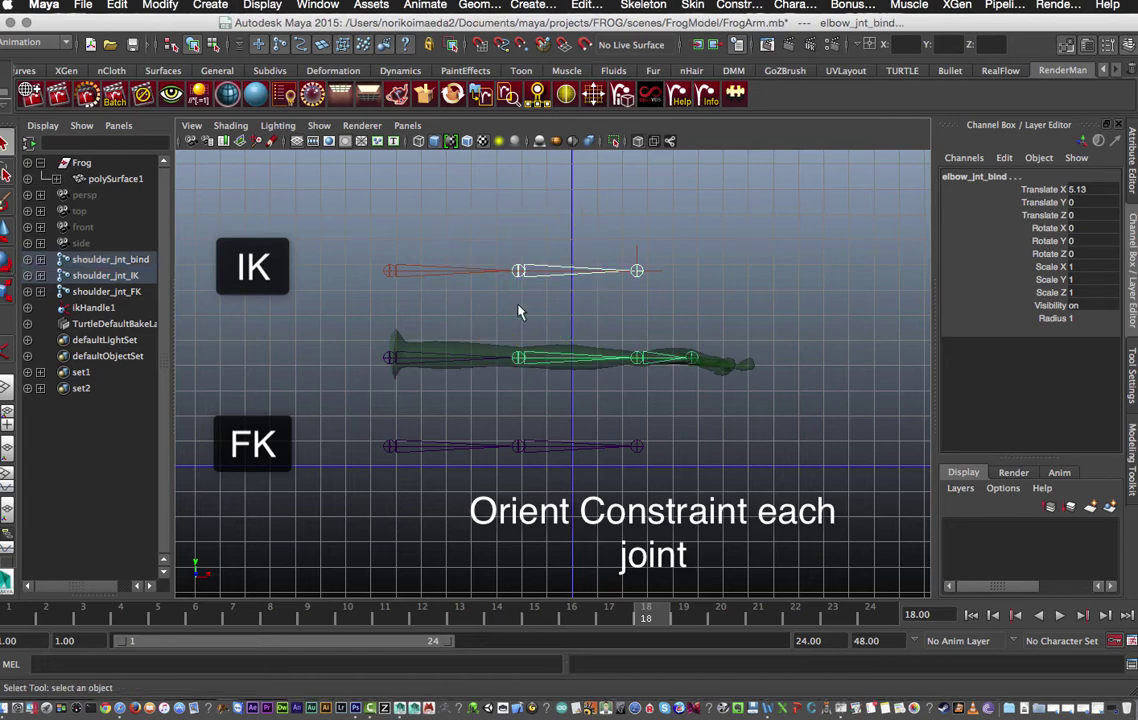
left_click(645, 6)
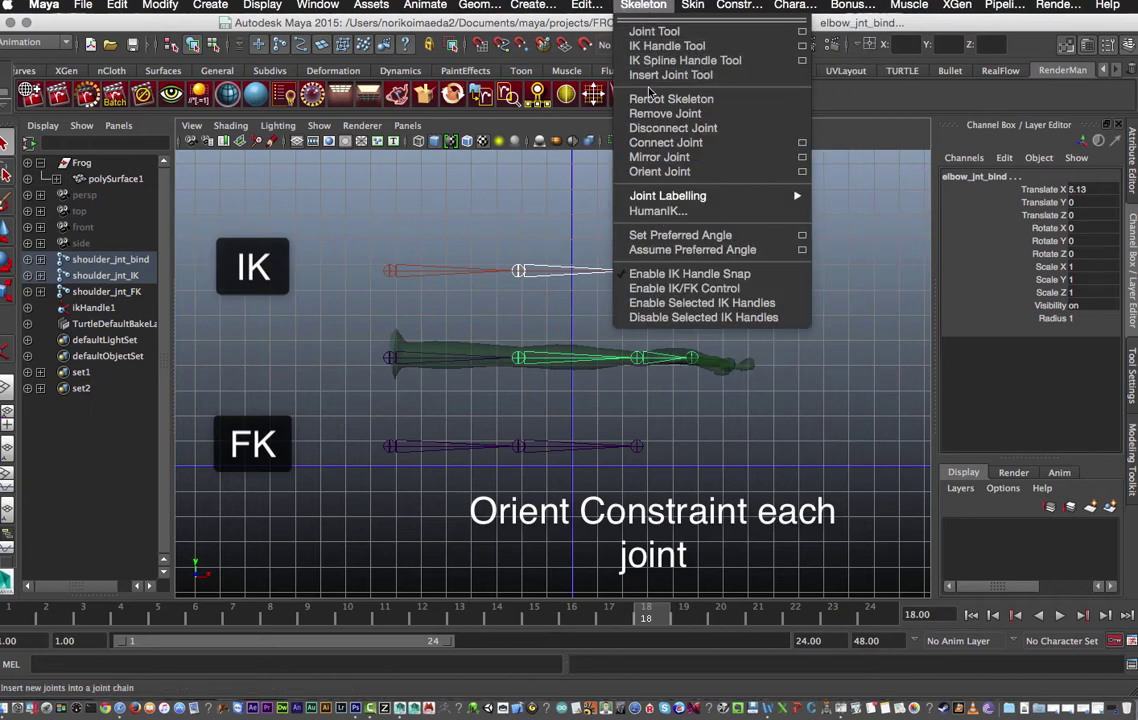
mouse_move(723, 8)
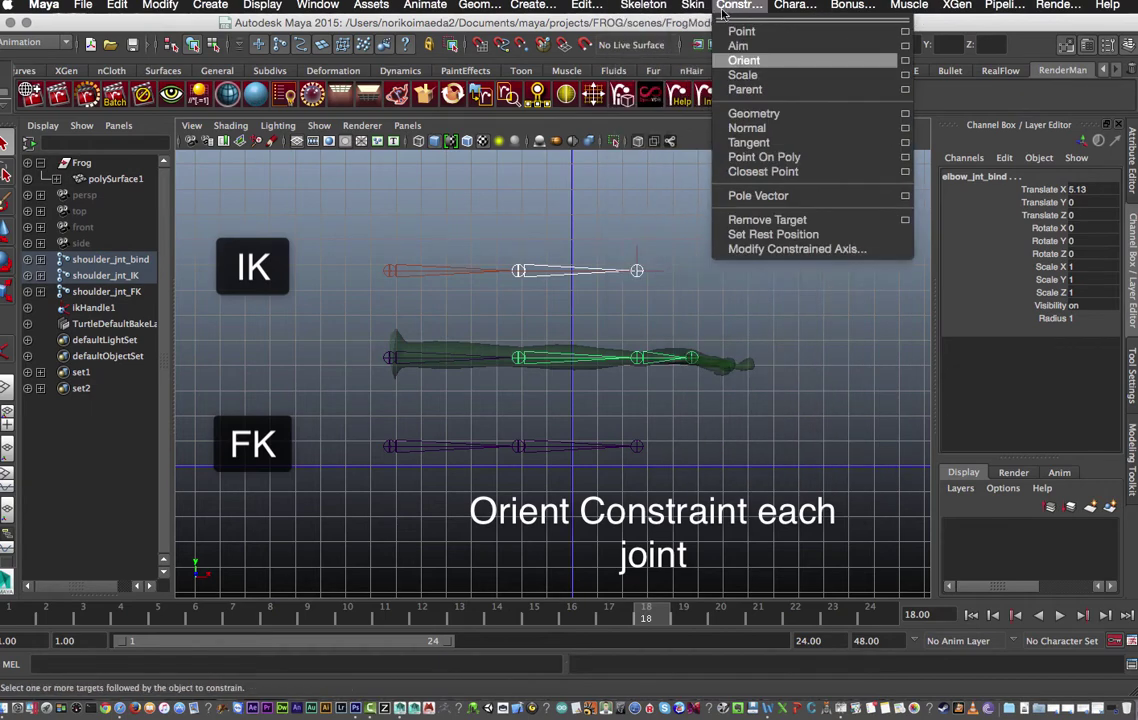
left_click(743, 60)
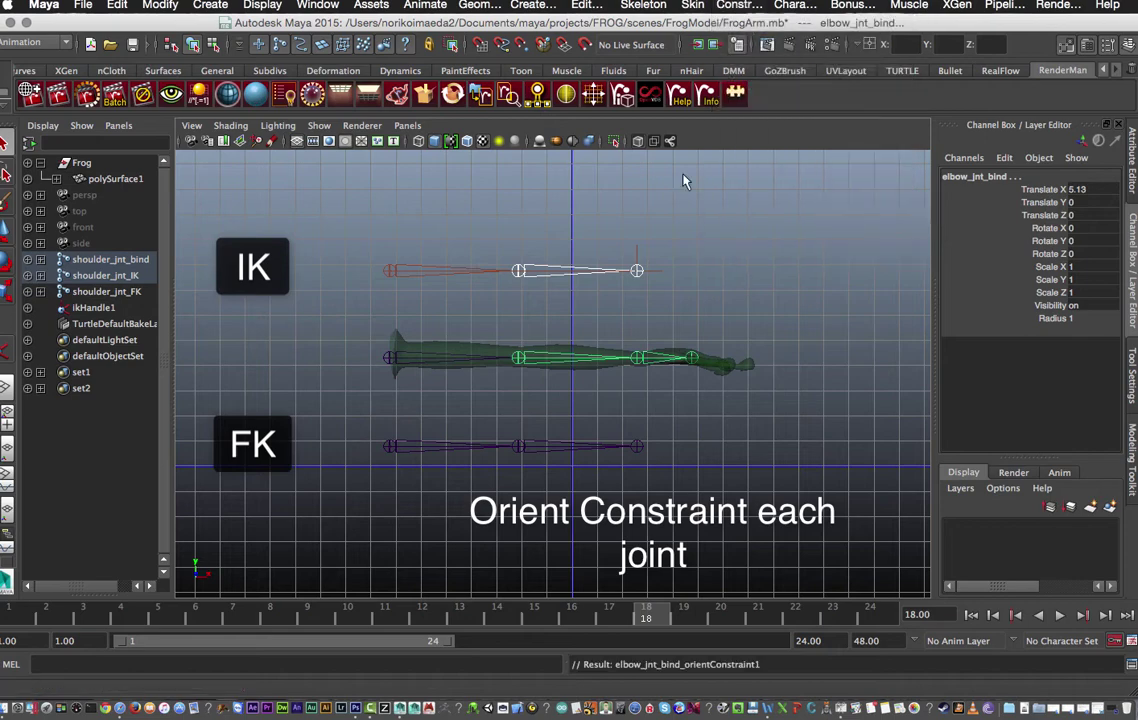
- Orient-constrain wrist_jnt_bind to the IK chain's wrist joint by repeating the Orient constraint command
left_click(585, 295)
left_click(637, 280)
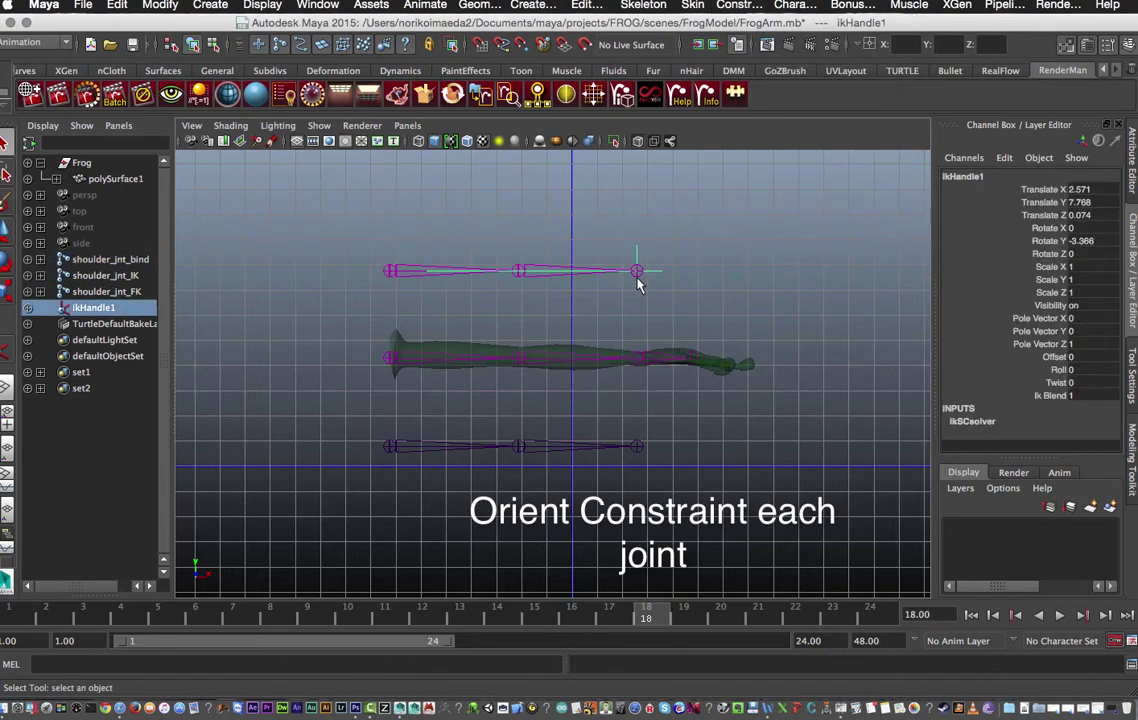
left_click(635, 280)
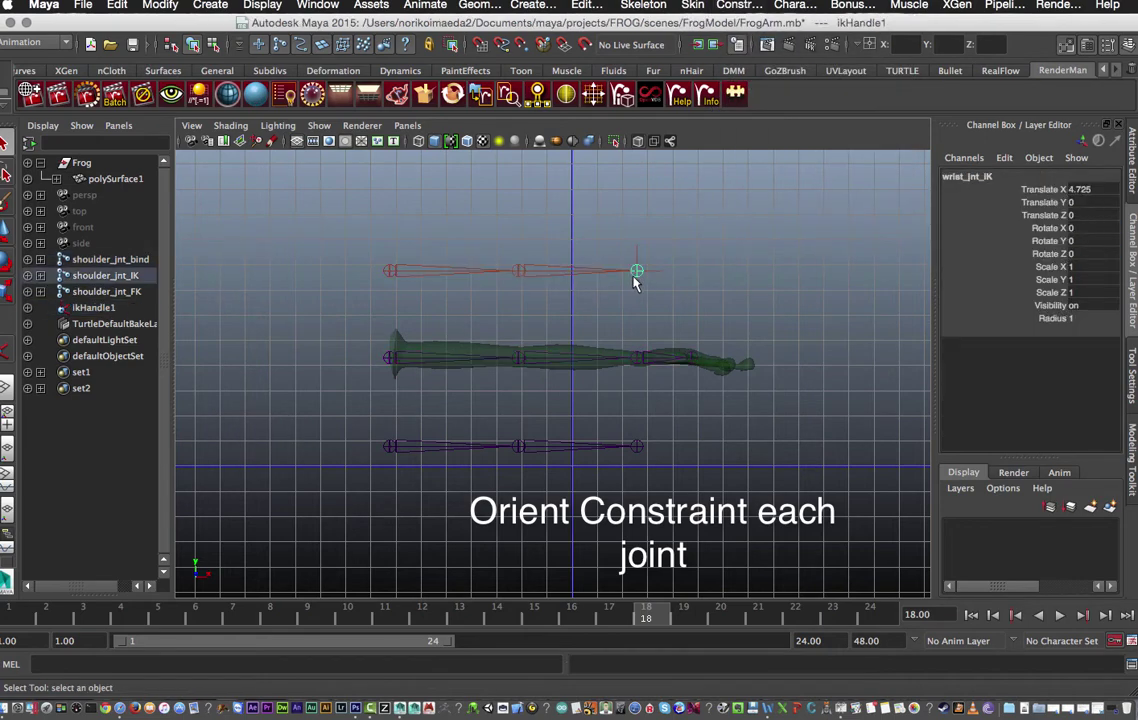
left_click(640, 364, "shift")
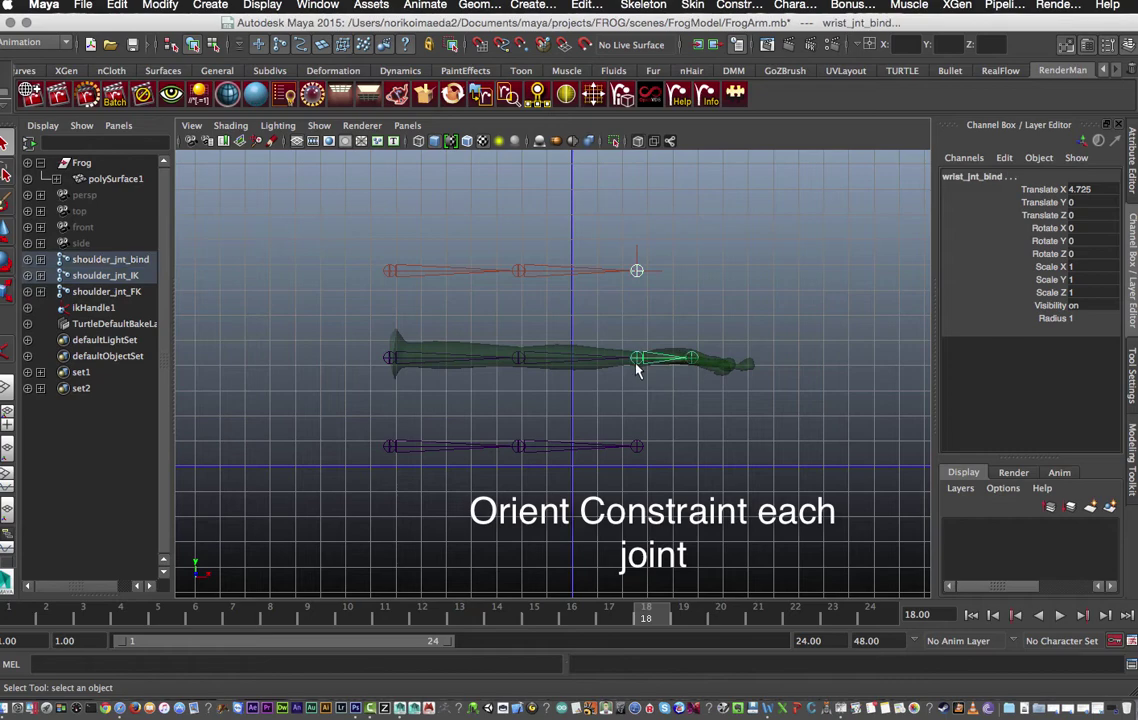
key("g")
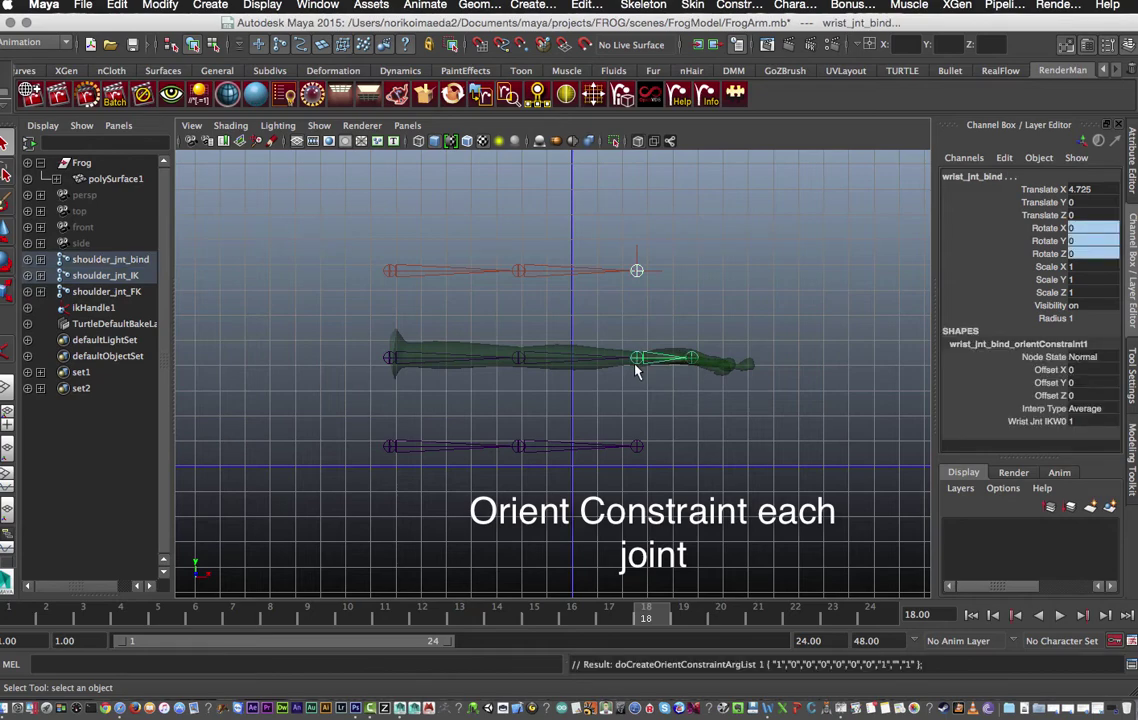
- Reapply the Orient constraint from elbow_jnt_IK to elbow_jnt_bind and clear the selection
left_click(518, 286)
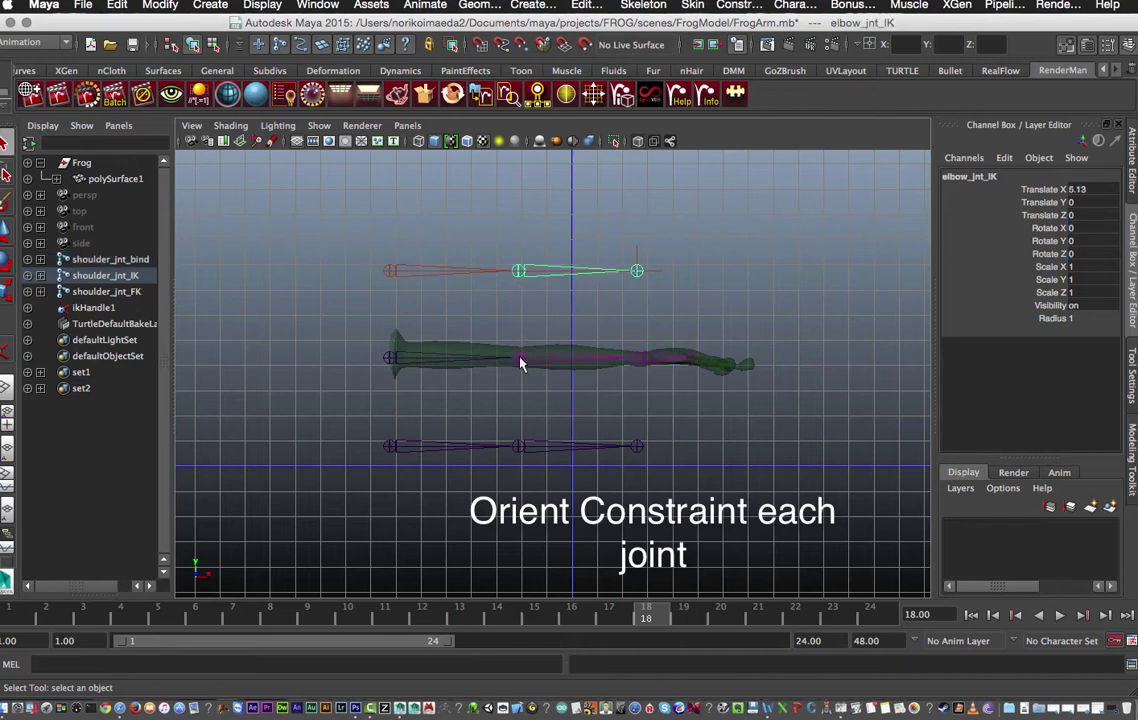
left_click(520, 360, "shift")
key("g")
left_click(552, 307)
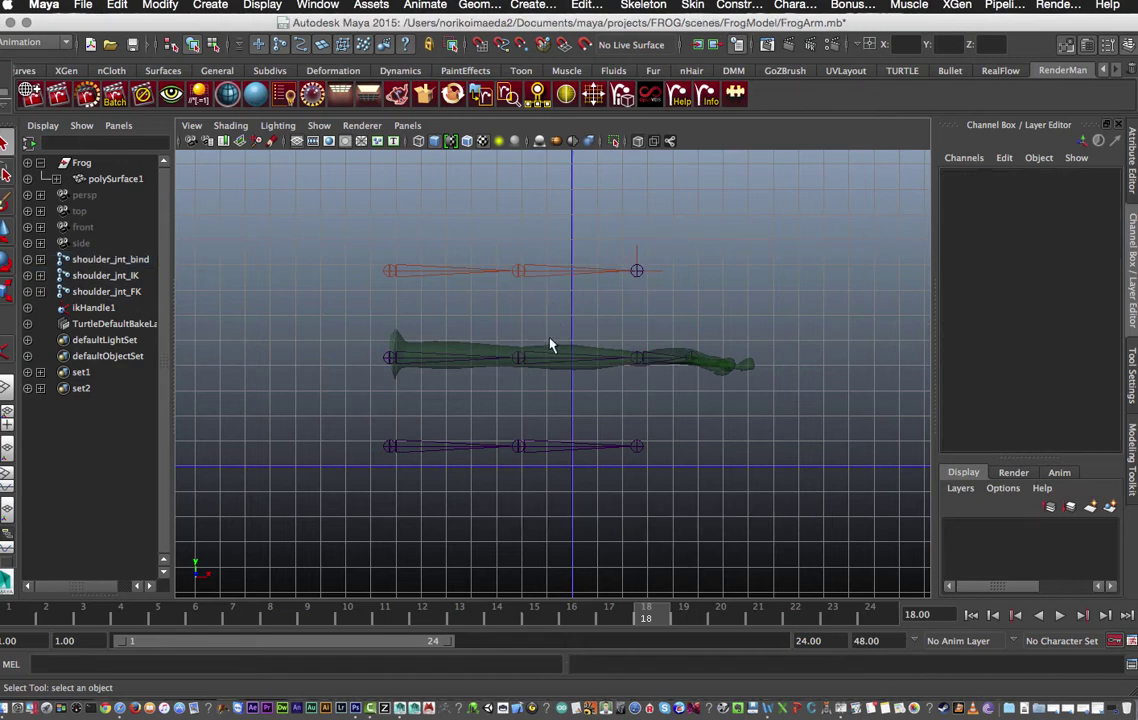
- Check the rotation channels and orient constraint attributes on elbow_jnt_bind, shoulder_jnt_bind and wrist_jnt_bind
left_click(522, 271)
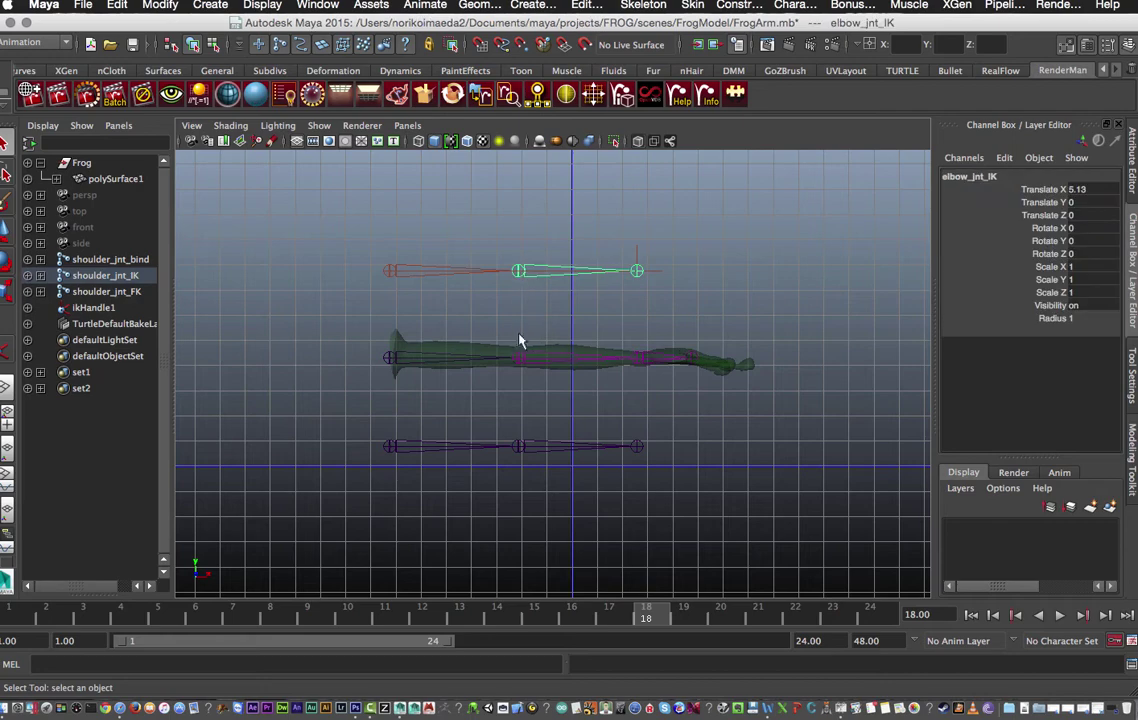
left_click(518, 360)
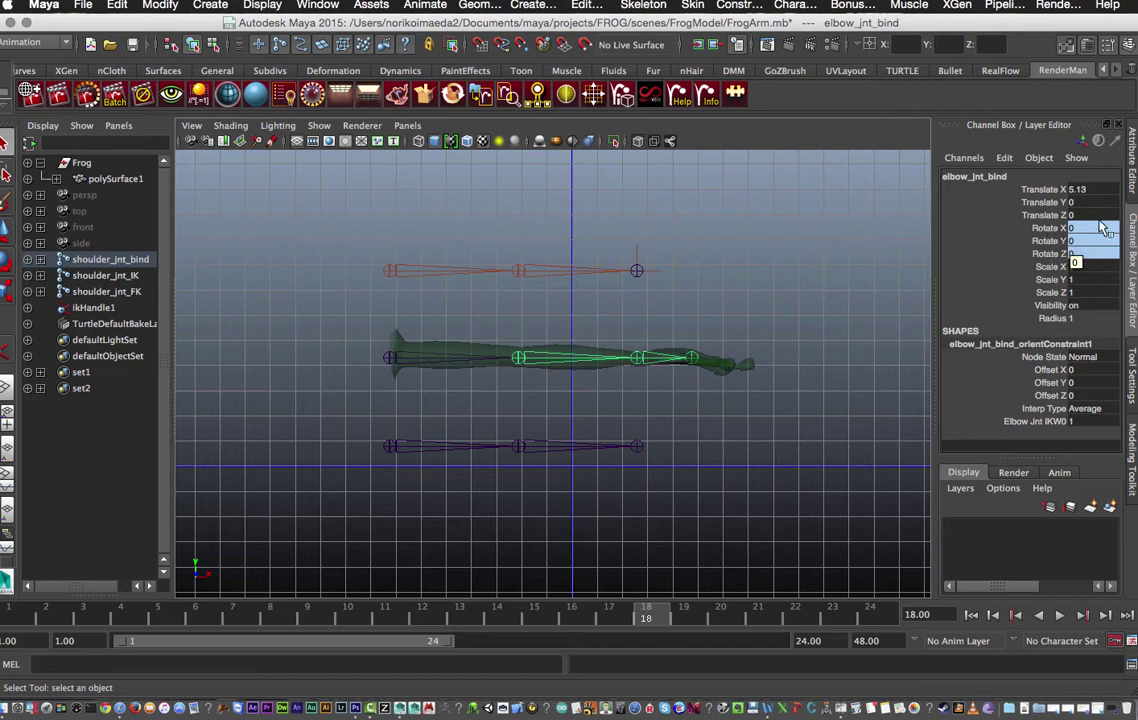
left_click(390, 362)
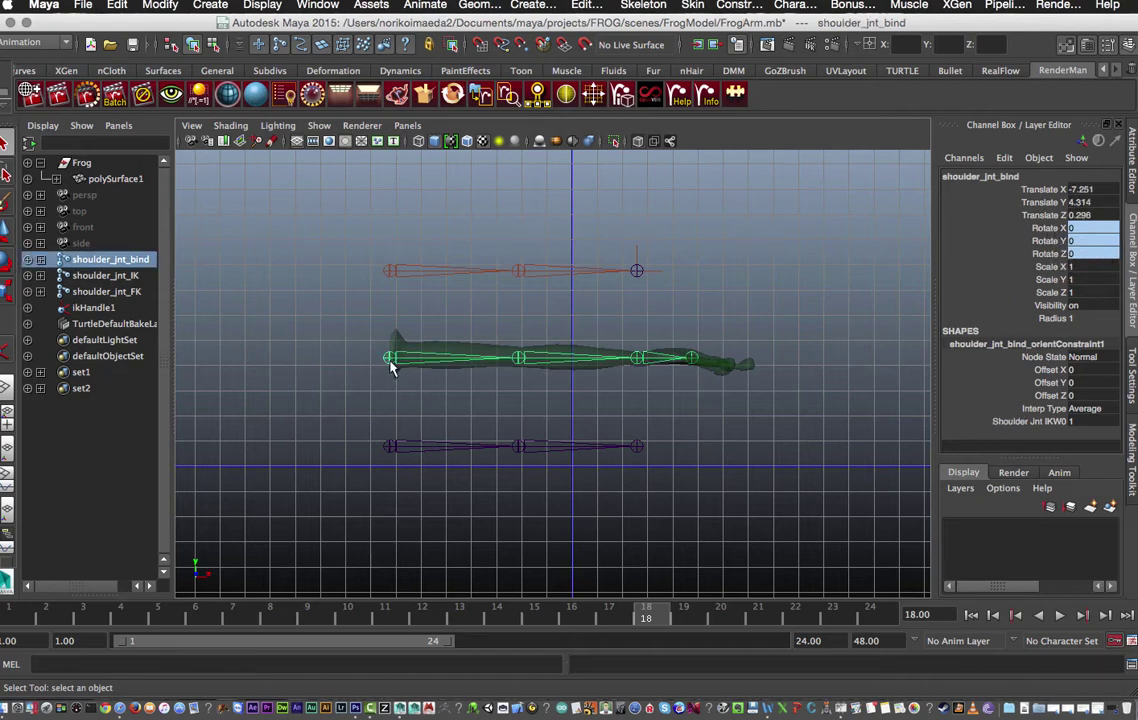
left_click(518, 336)
left_click(640, 360)
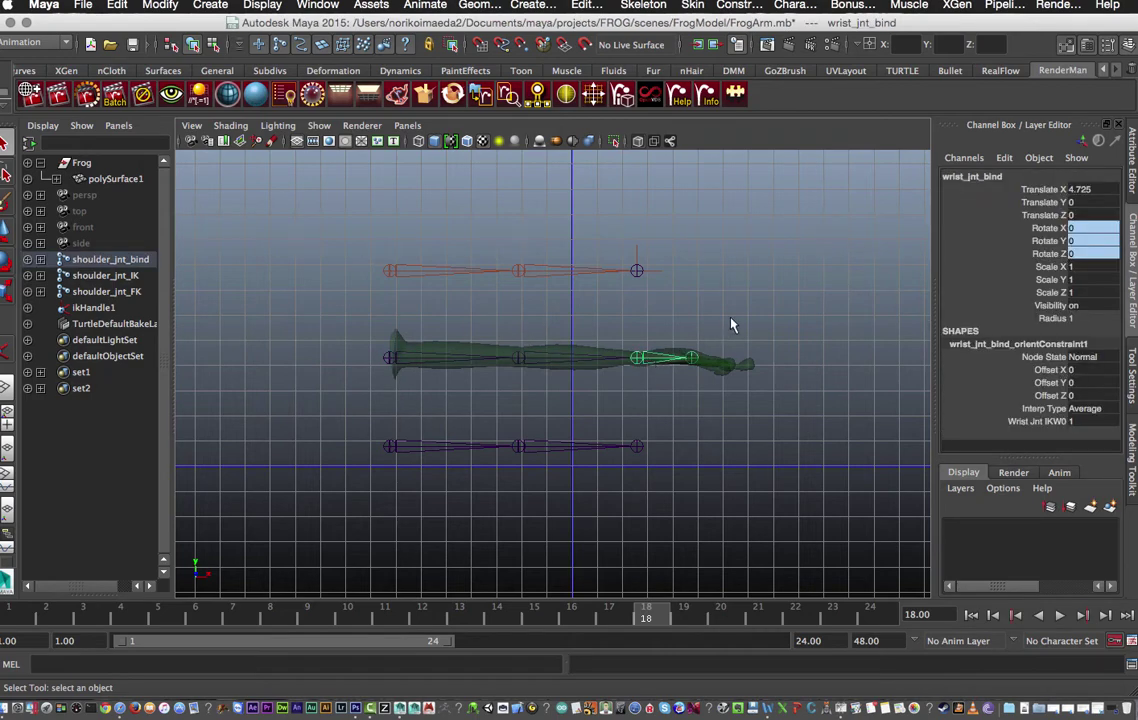
left_click(787, 291)
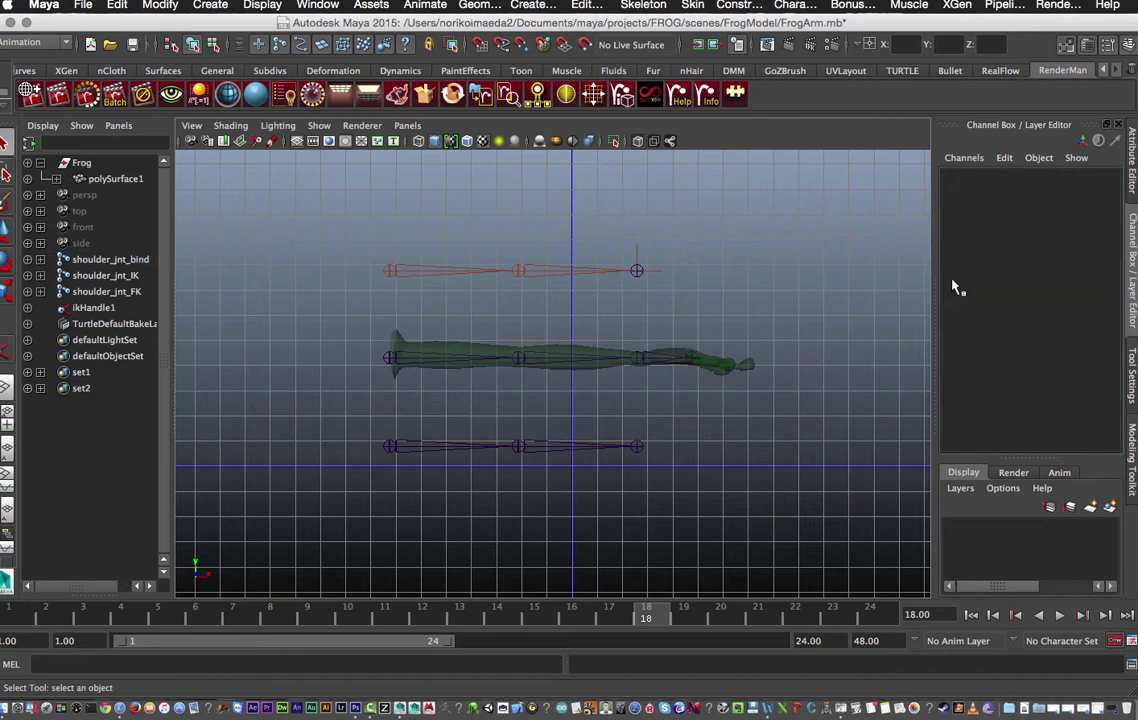
- Expand the shoulder_jnt_bind hierarchy down through the wrist and widen the Outliner to read the orient constraint names
left_click(390, 357)
left_click(376, 300)
key("w")
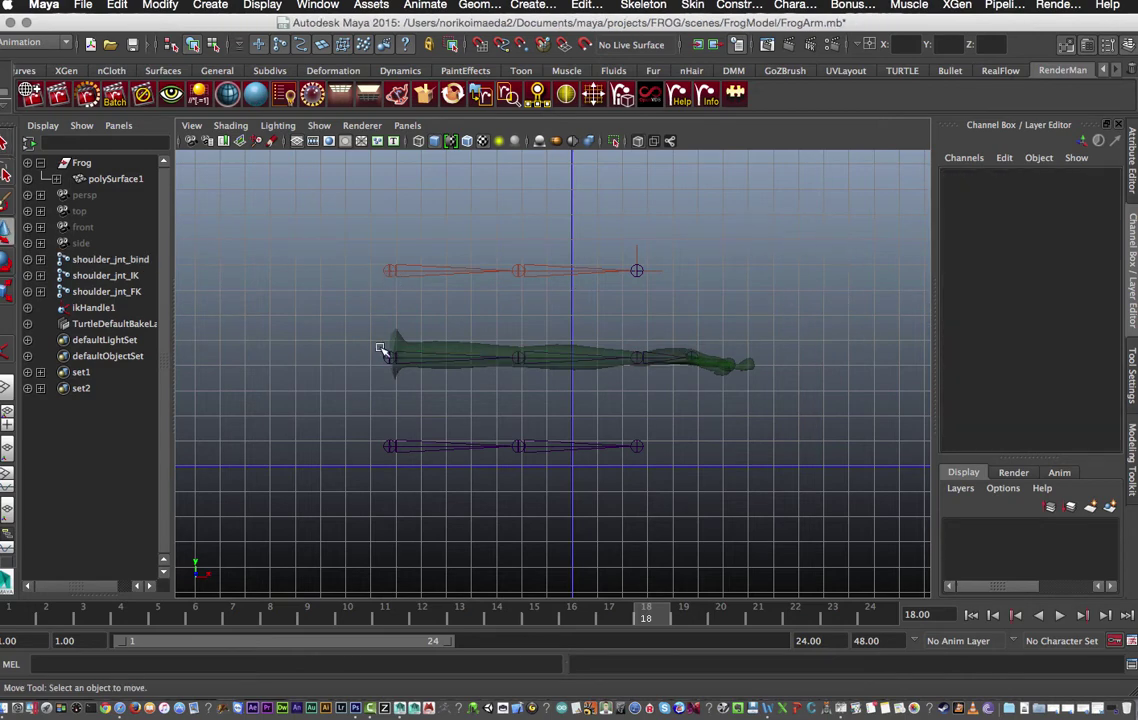
left_click(381, 349)
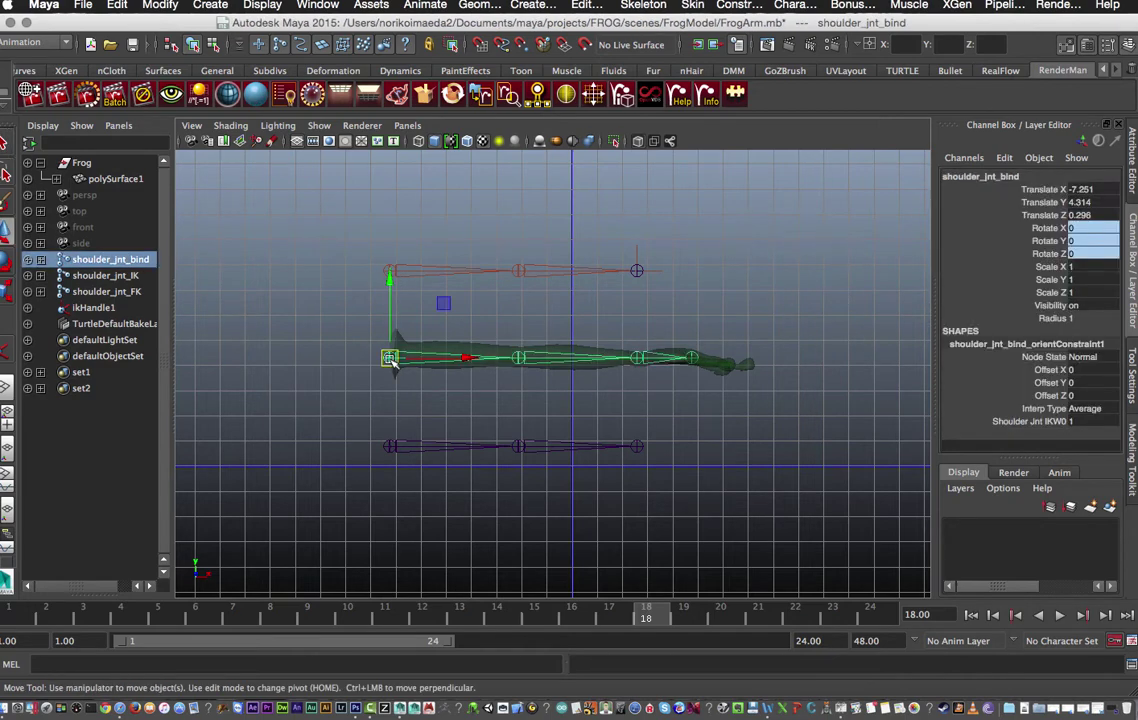
left_click(41, 260)
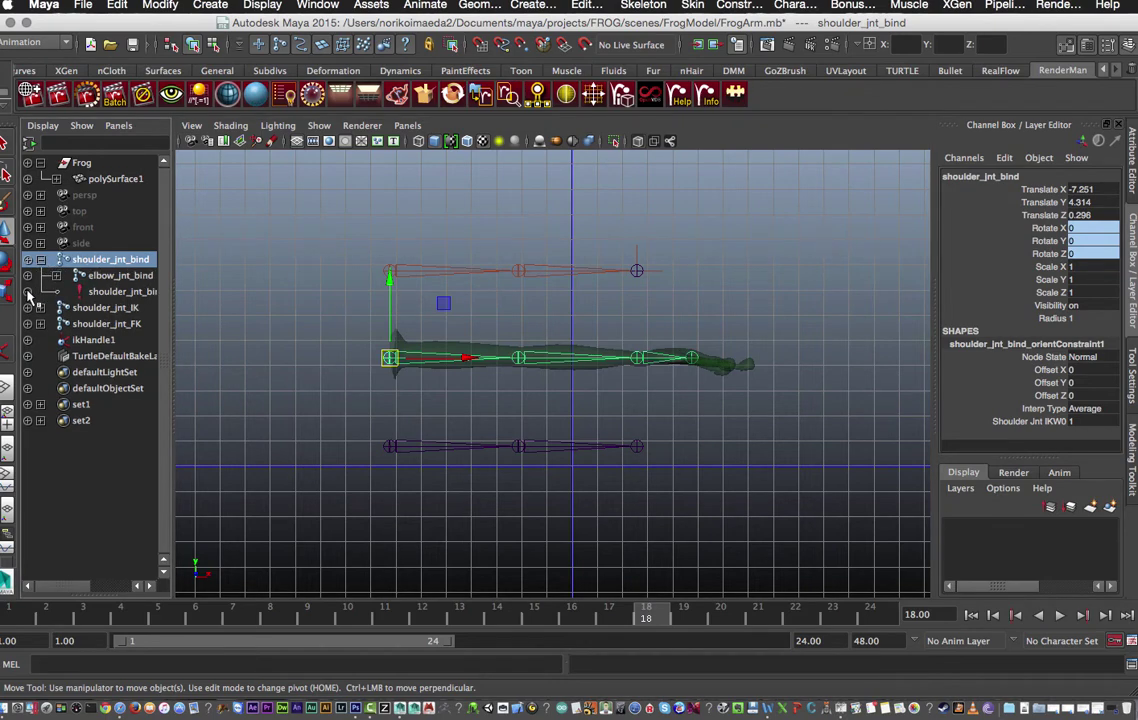
left_click(56, 275)
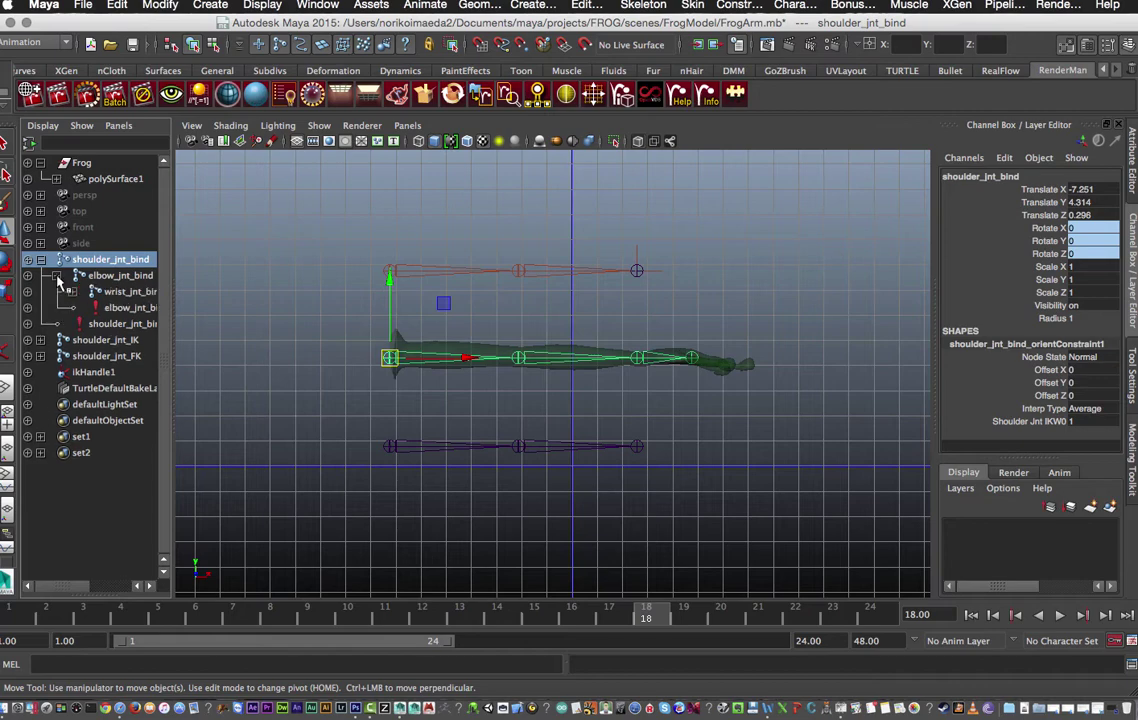
left_click(72, 291)
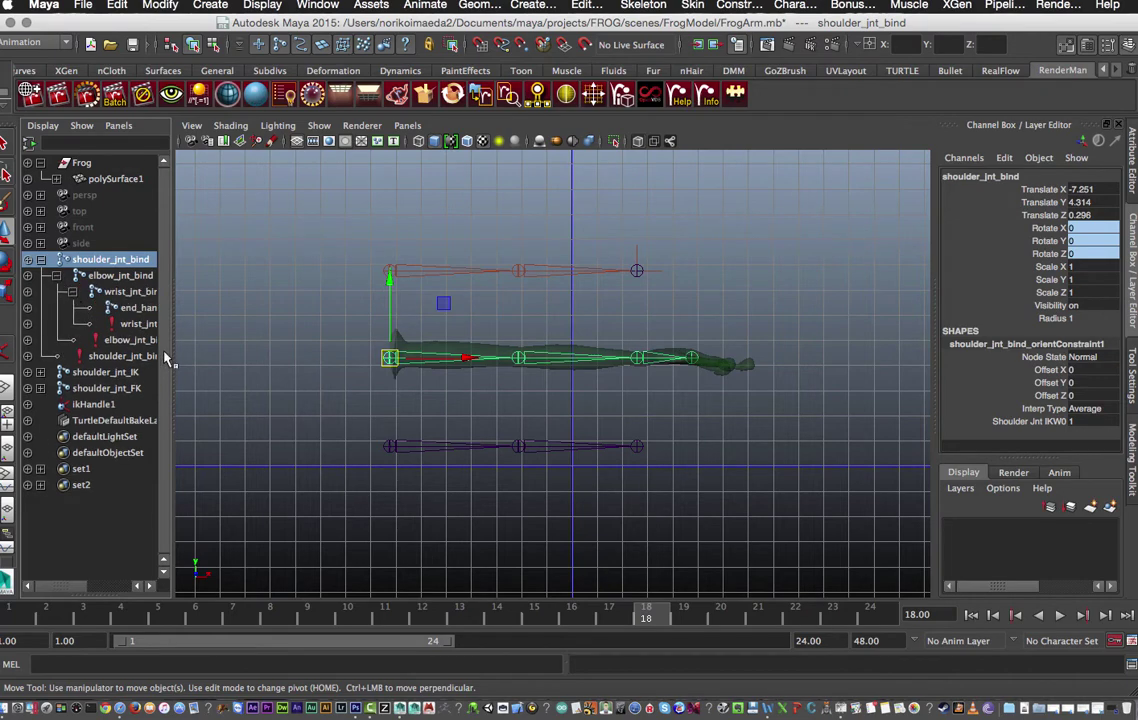
left_click_drag(167, 358, 231, 358)
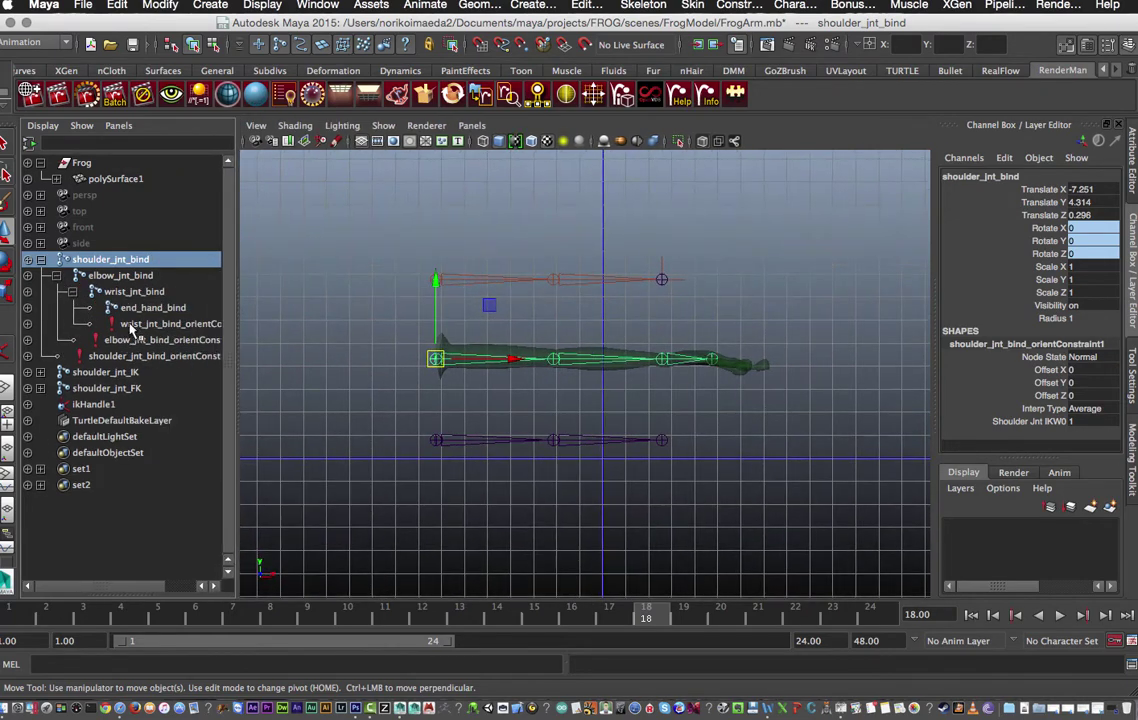
- Set the IK weights of the wrist, elbow and shoulder bind-joint orient constraints to 0
left_click(165, 324)
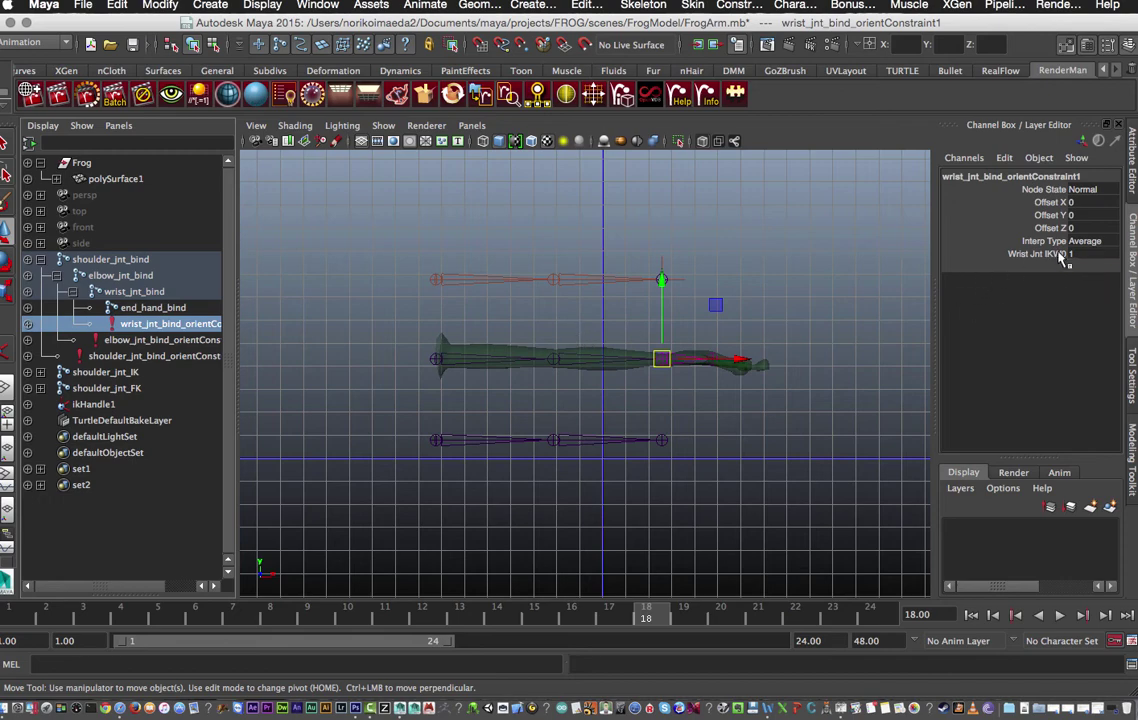
double_click(1088, 256)
type("0")
key("Return")
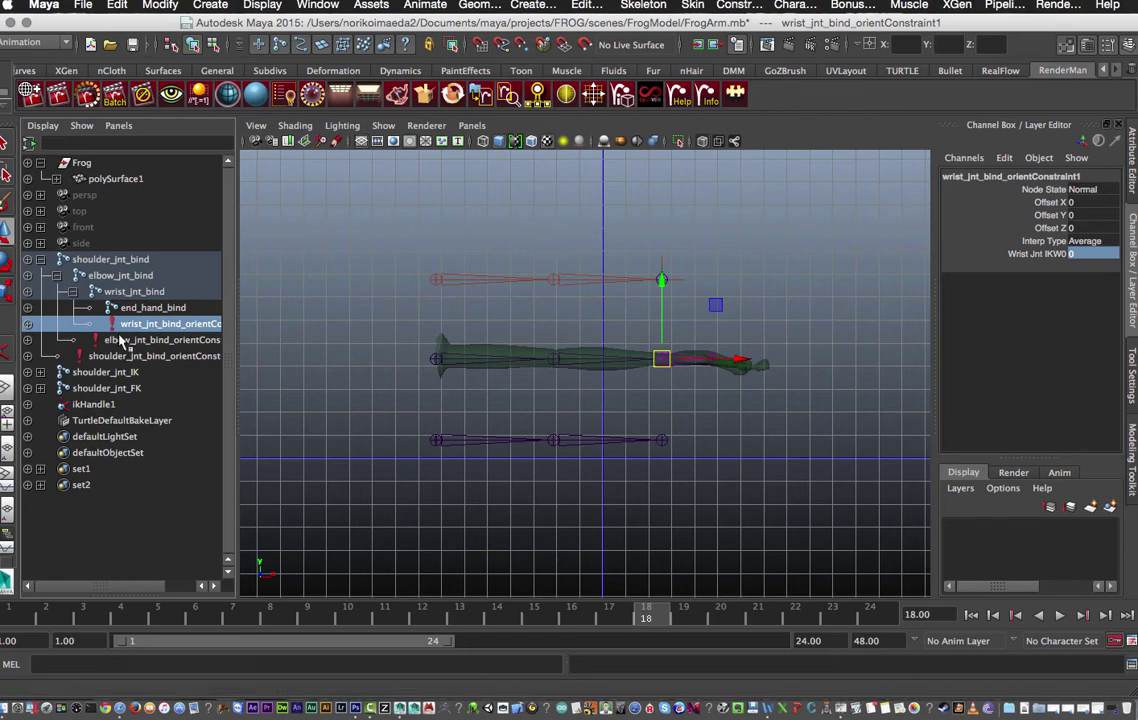
left_click(140, 340)
double_click(1090, 255)
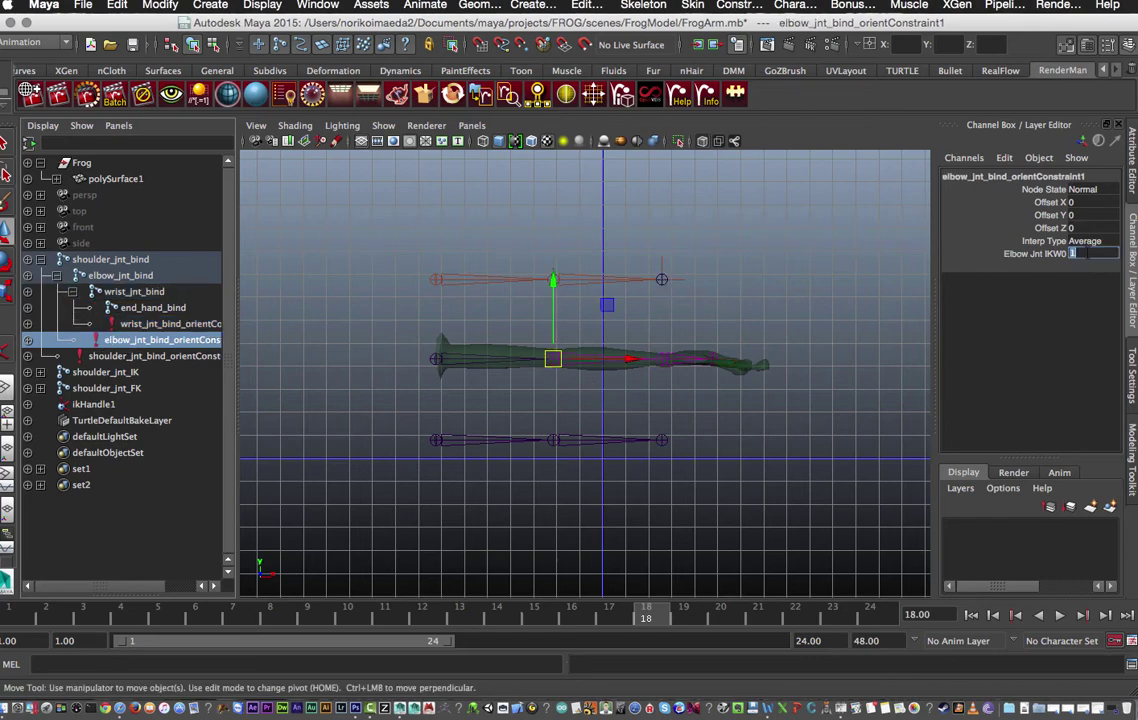
left_click(110, 358)
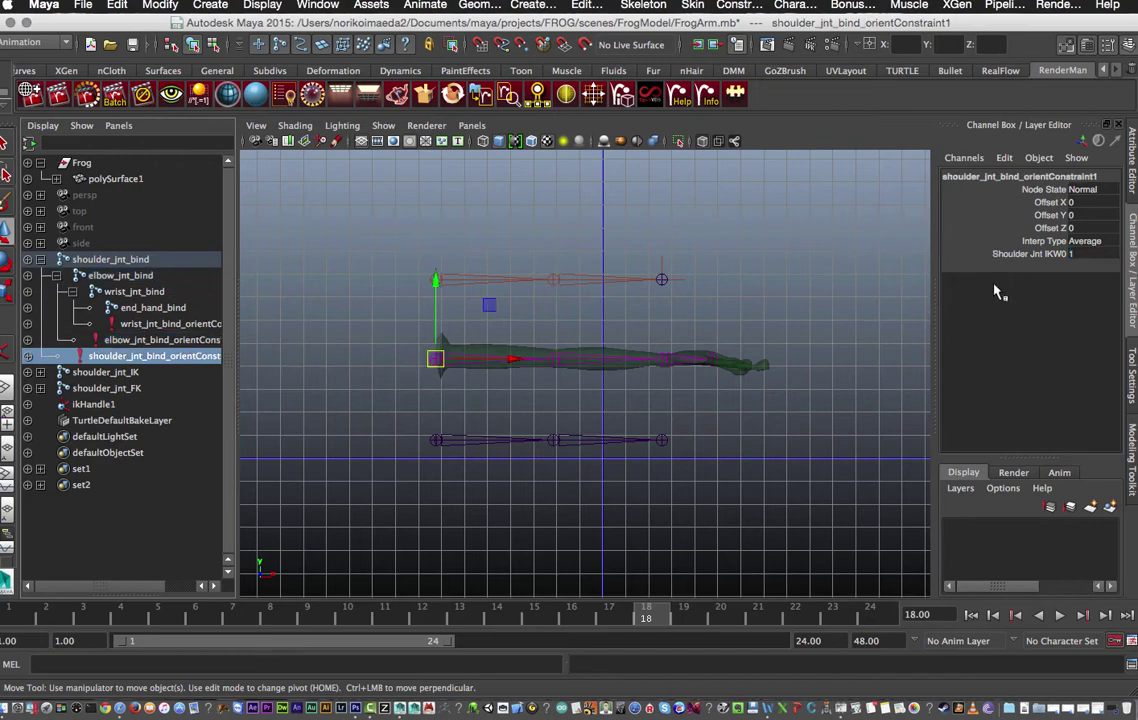
double_click(1074, 256)
type("0")
key("Return")
- Test the disabled constraints by rotating elbow_jnt_IK about 29 degrees around Z, and undo the rotation
left_click(563, 284)
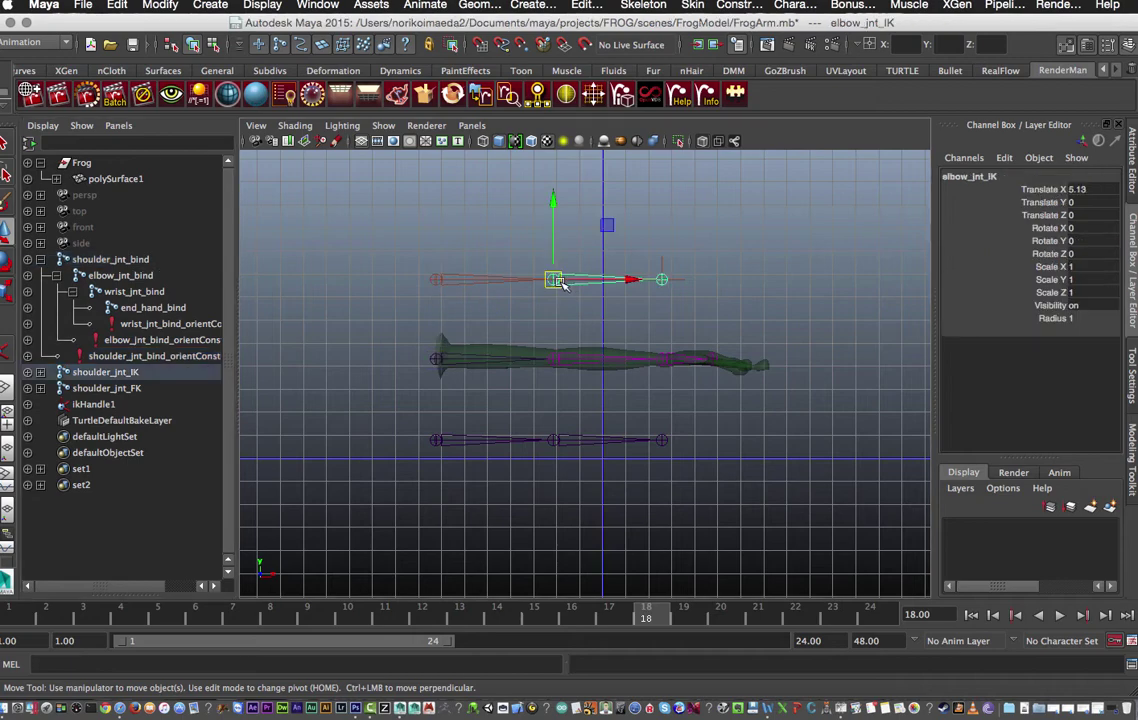
key("e")
left_click_drag(545, 203, 512, 200)
key("z")
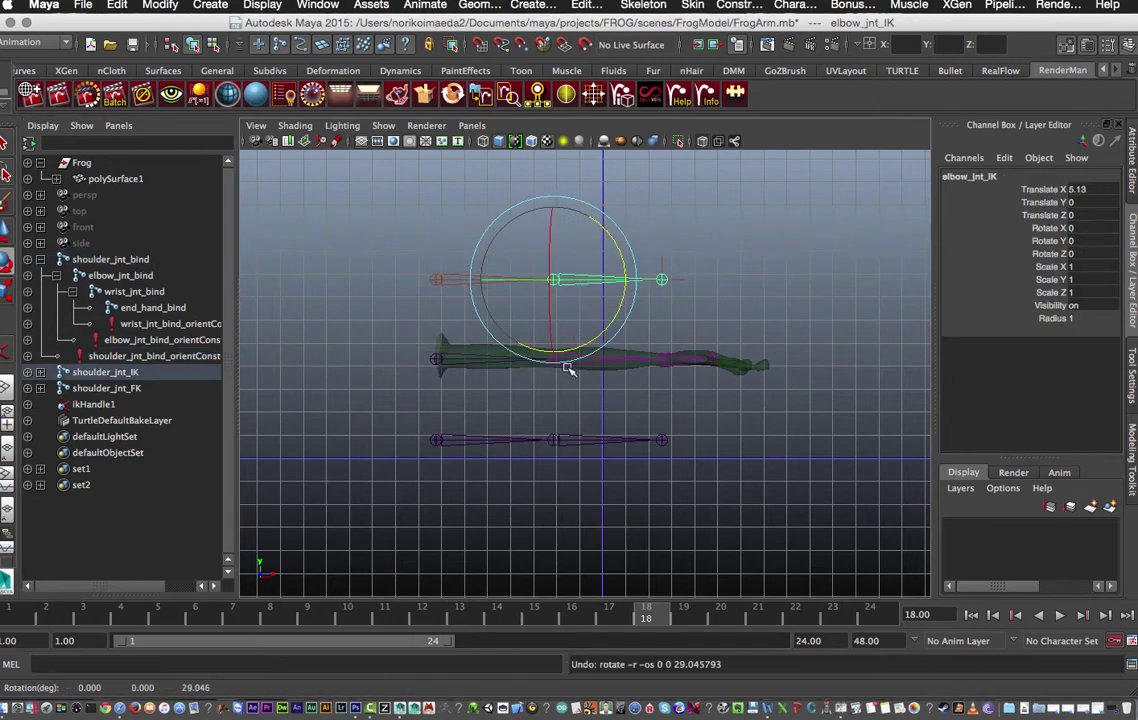
- Check the Shoulder Jnt IKW0 weight on shoulder_jnt_bind's orient constraint and clear the selection
left_click(190, 356)
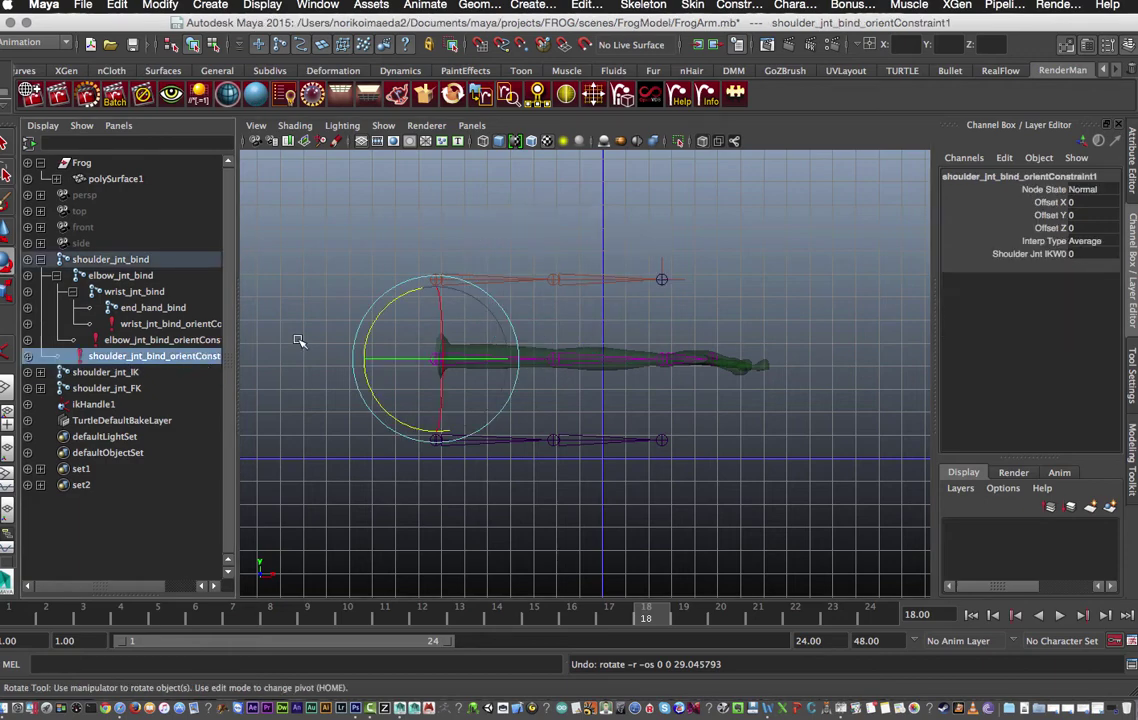
left_click(1083, 254)
left_click(1030, 254)
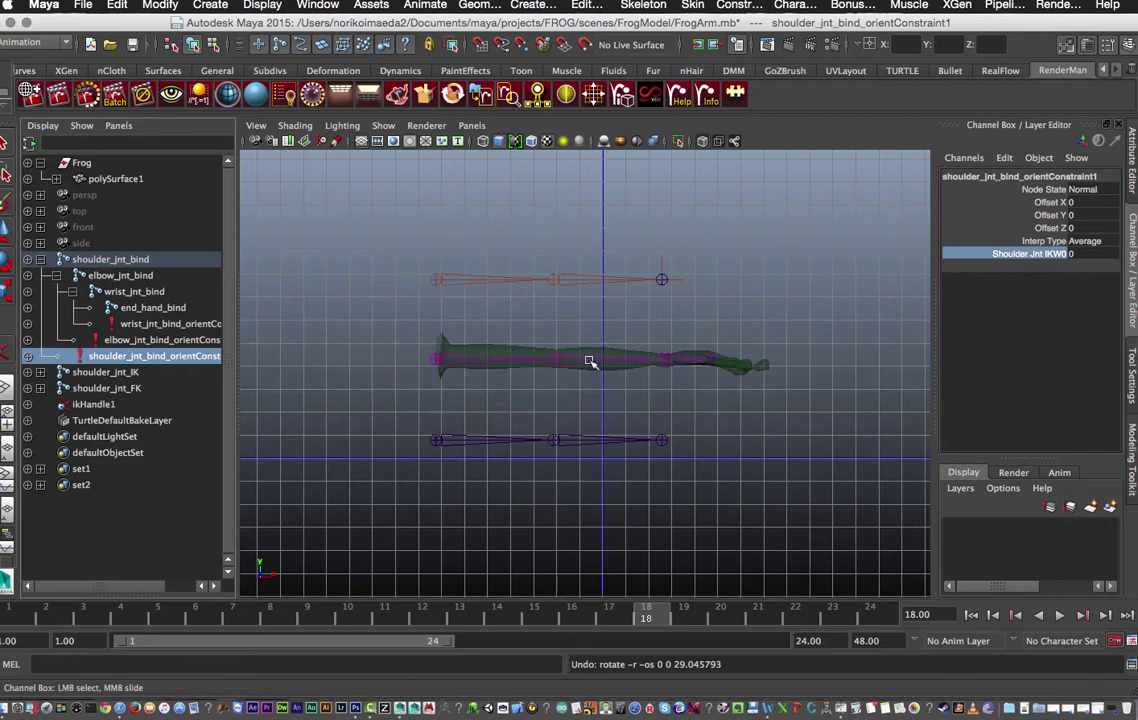
left_click(523, 320)
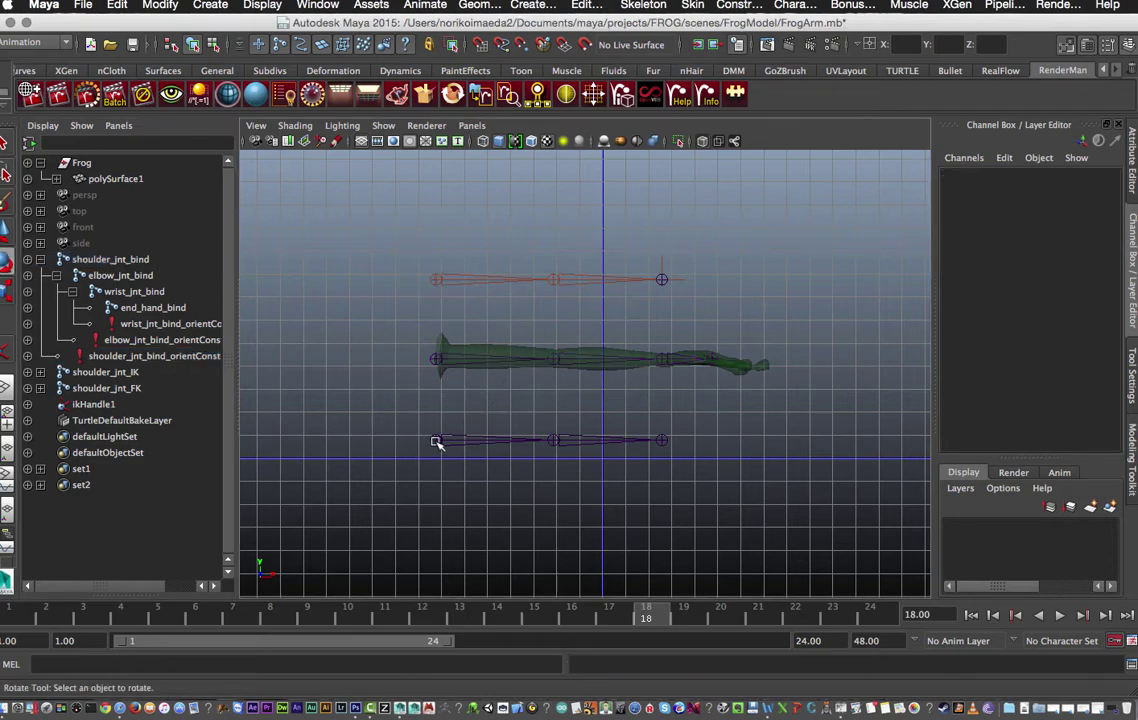
- Orient-constrain shoulder_jnt_bind to shoulder_jnt_FK and clear the selection
left_click(436, 443)
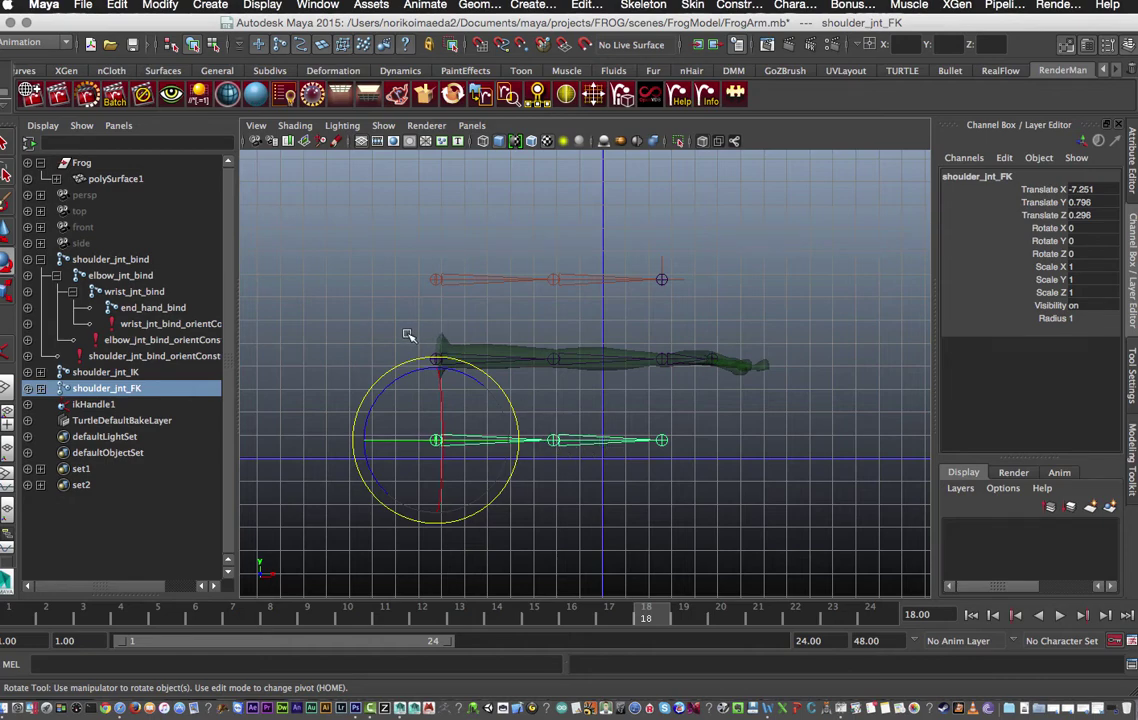
key("q")
left_click(434, 362, "shift")
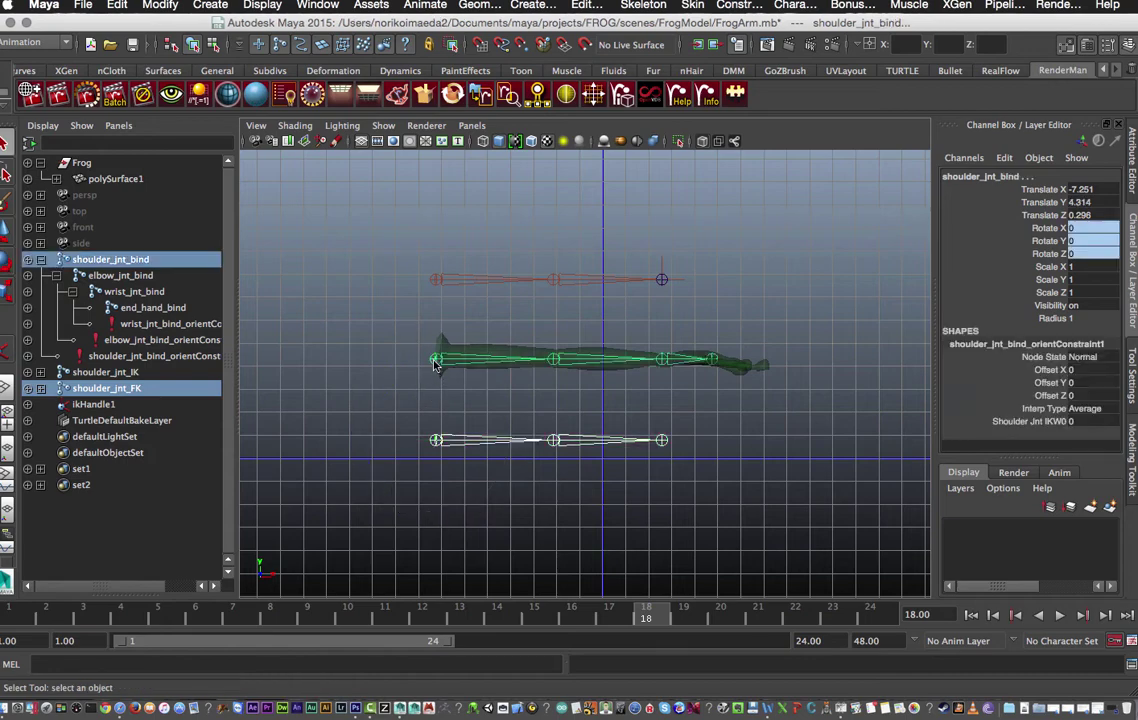
left_click(732, 6)
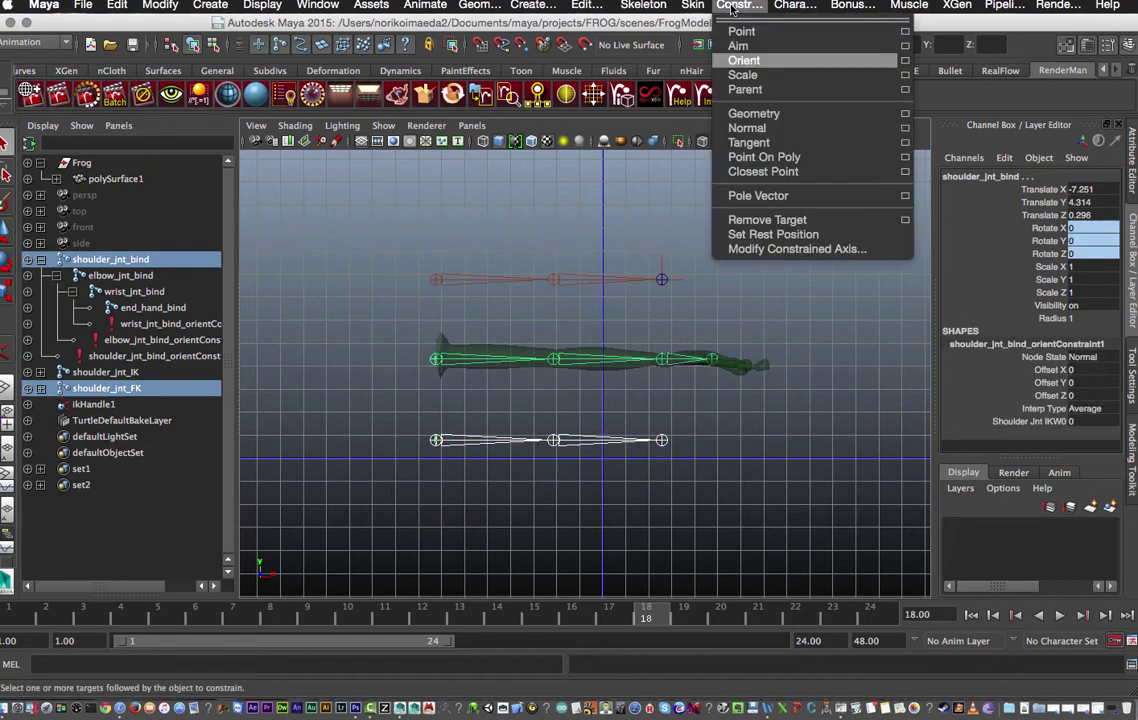
left_click(745, 60)
left_click(530, 391)
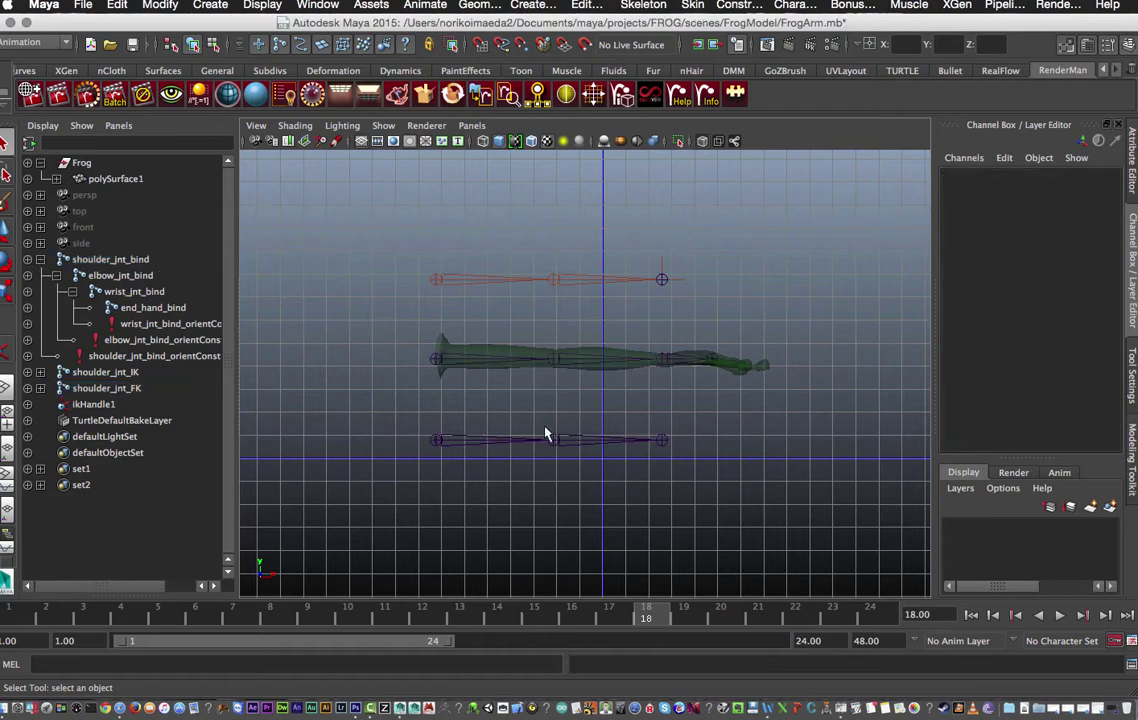
- Add an orient constraint on elbow_jnt_bind with elbow_jnt_FK as its target
left_click(553, 441)
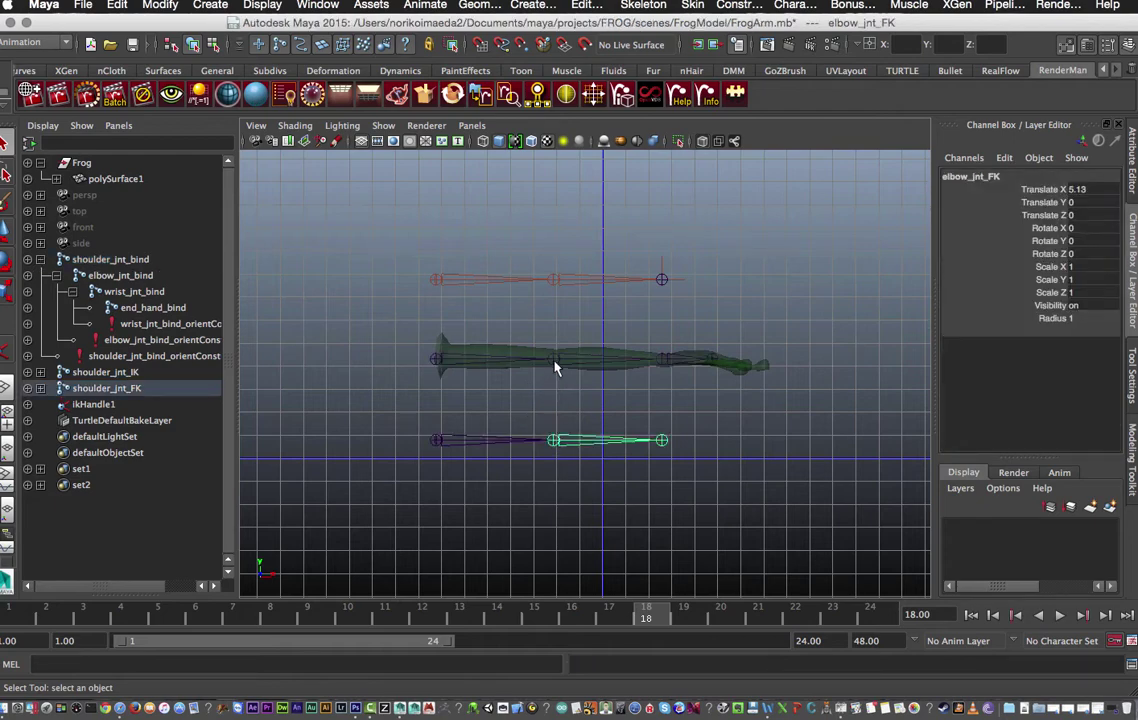
left_click(562, 372, "shift")
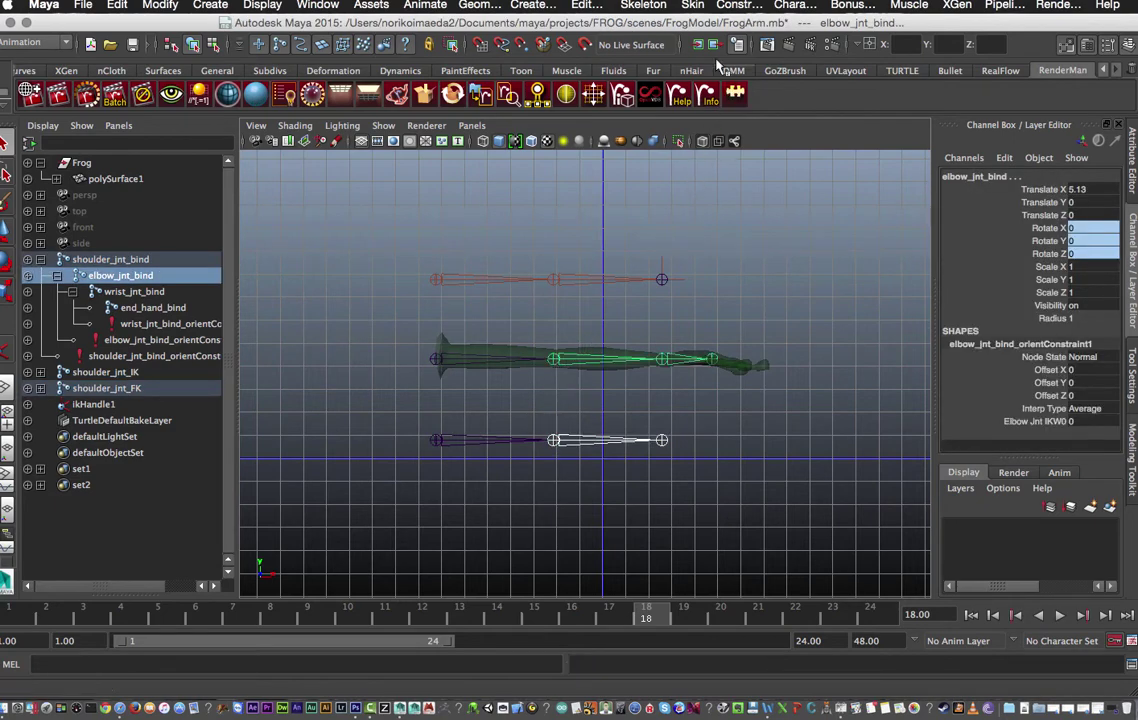
left_click(739, 5)
left_click(744, 60)
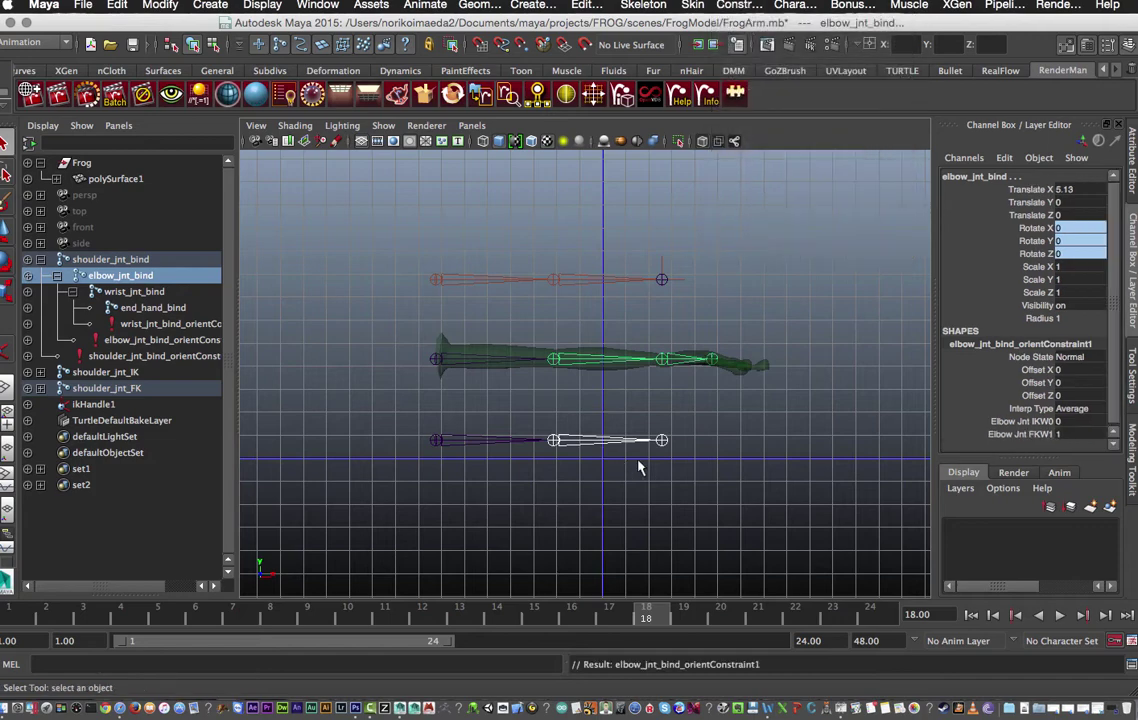
- Orient-constrain wrist_jnt_bind to wrist_jnt_FK as an additional constraint target
left_click(660, 442)
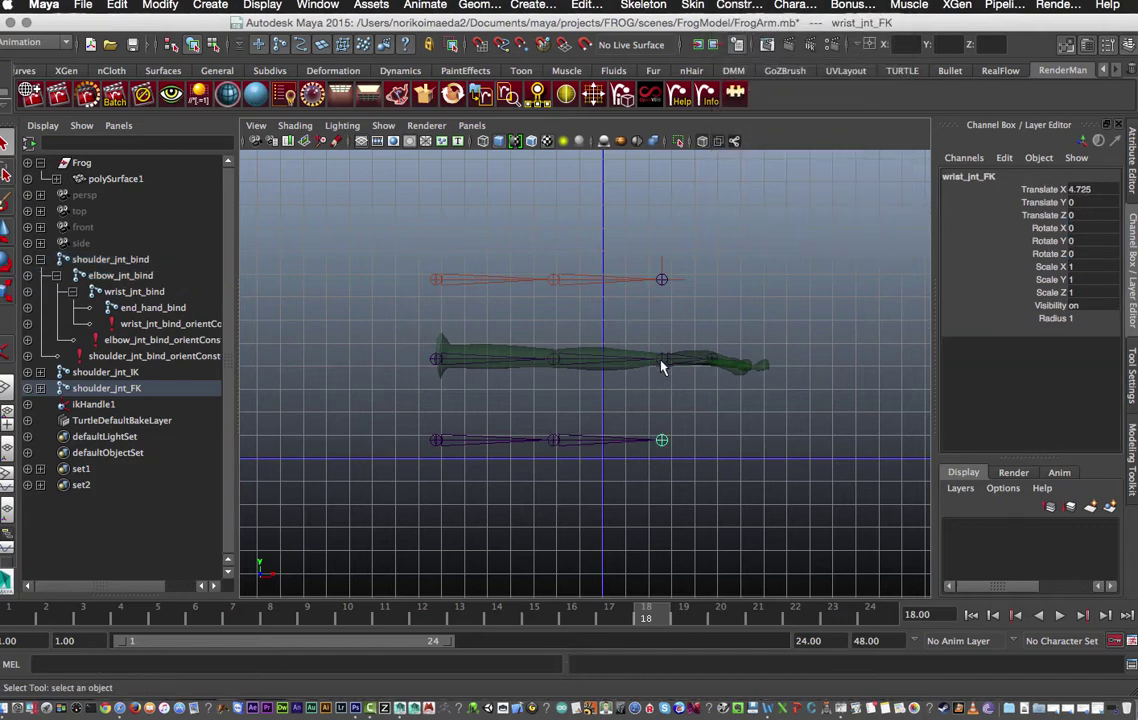
left_click(662, 360, "shift")
left_click(747, 8)
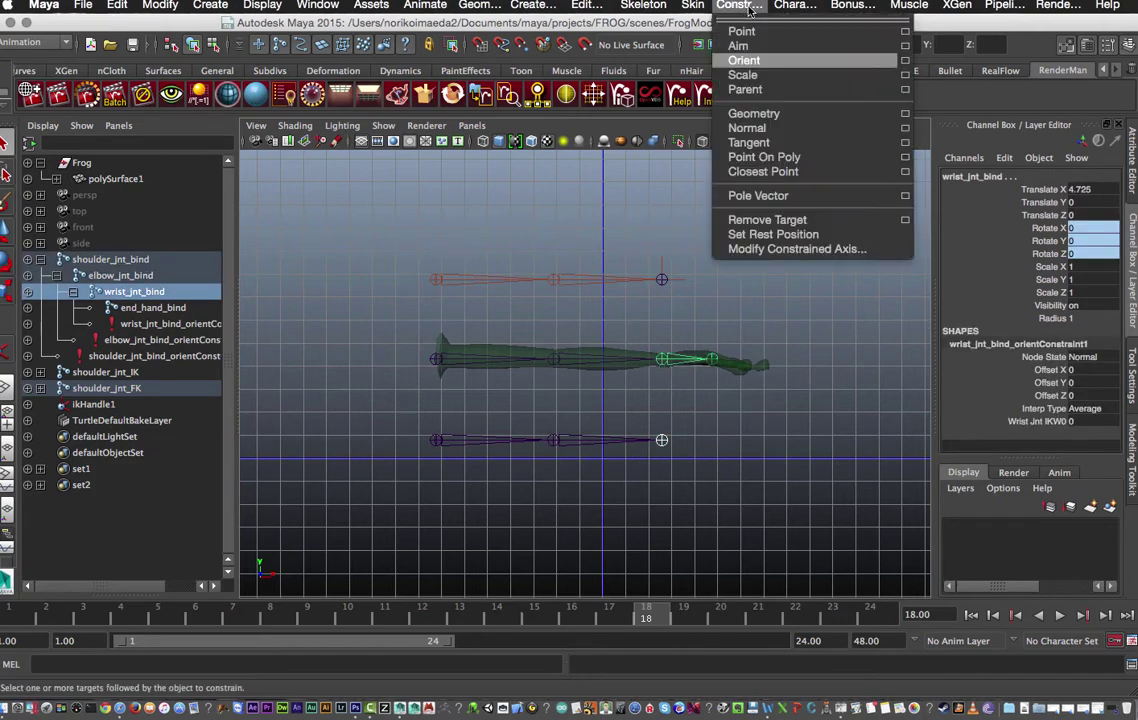
left_click(744, 60)
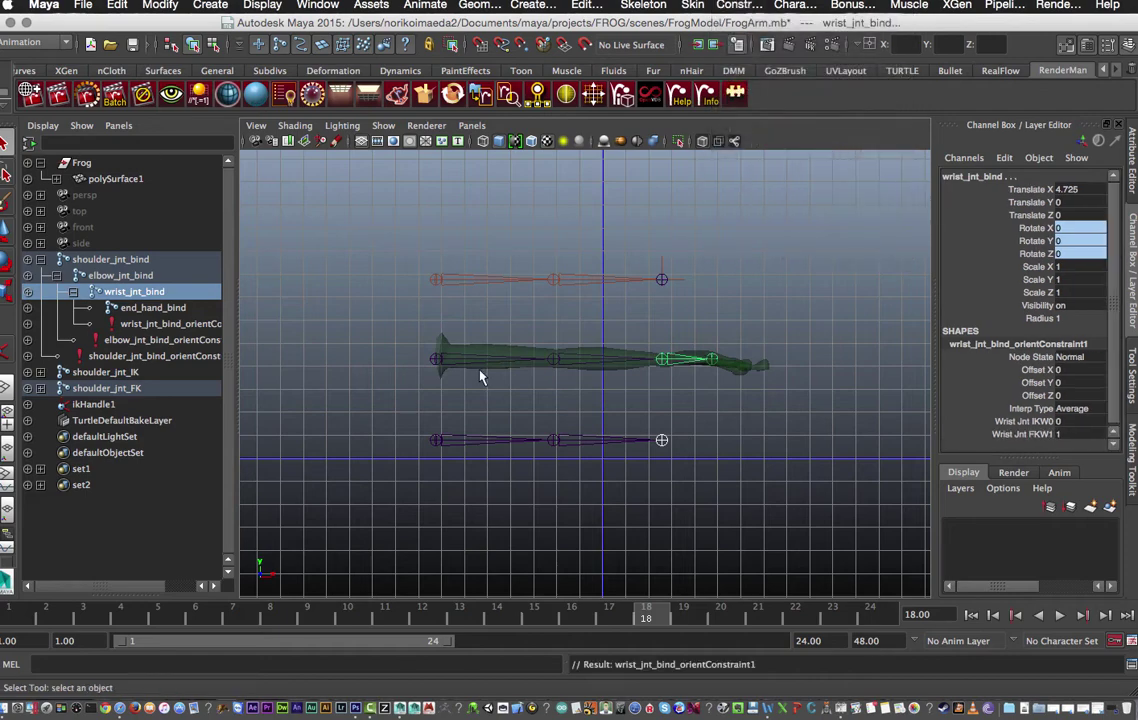
- Test the FK constraints by rotating elbow_jnt_FK about 23 degrees around Z, undo the rotation and clear the selection
left_click(551, 442)
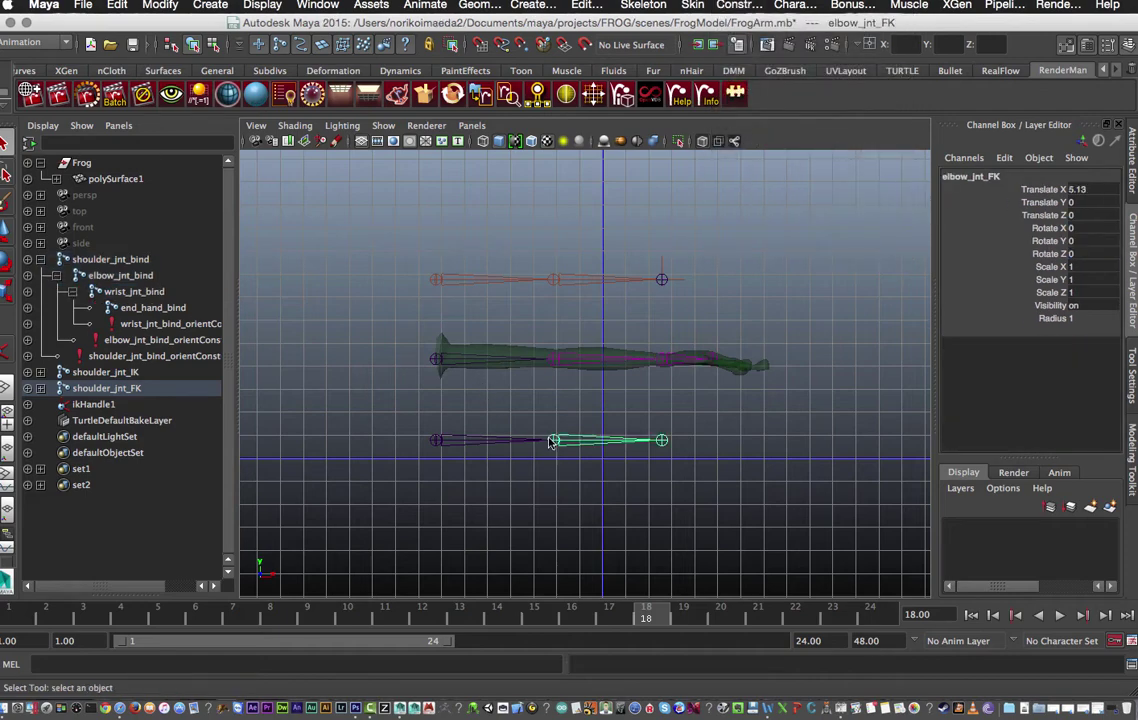
key("e")
left_click_drag(610, 394, 586, 378)
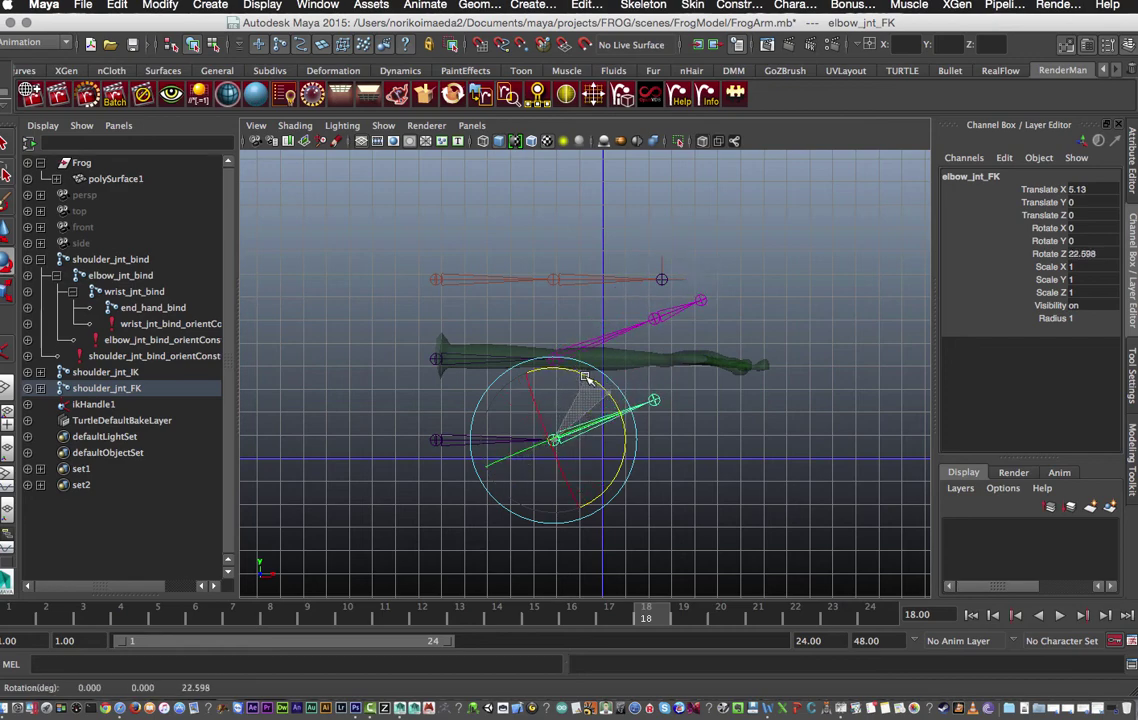
key("ctrl+z")
left_click(664, 518)
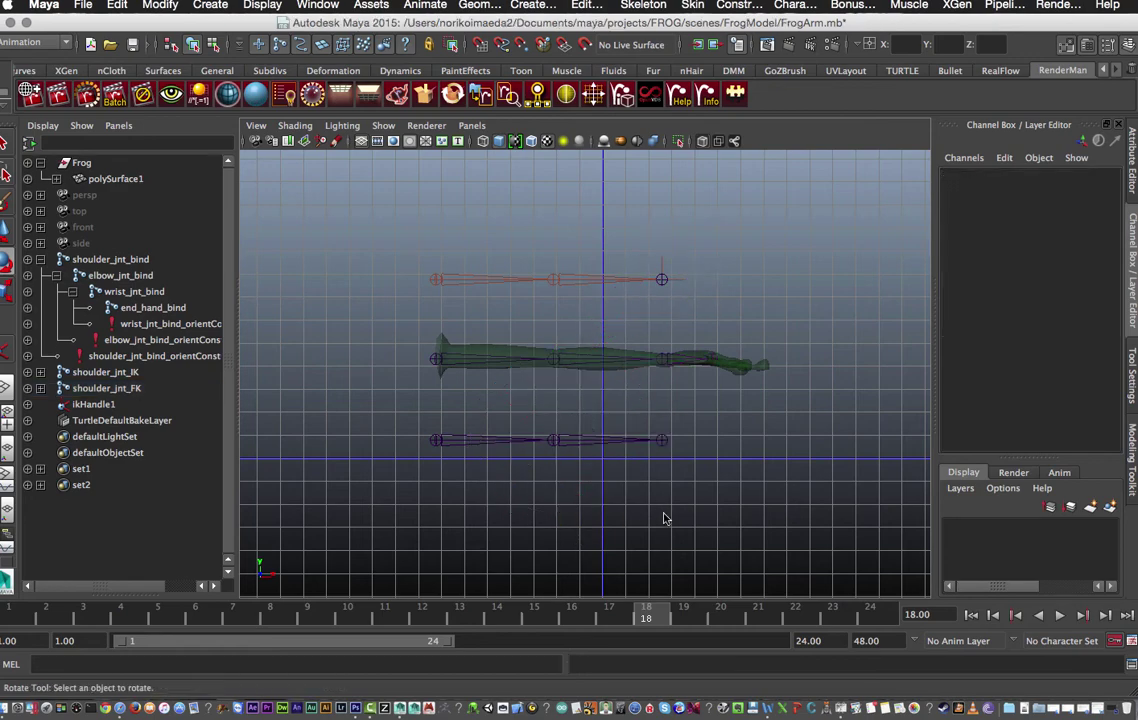
- Check the IK and FK weights on wrist_jnt_bind's orient constraint and inspect the shoulder_jnt_FK chain
left_click(661, 363)
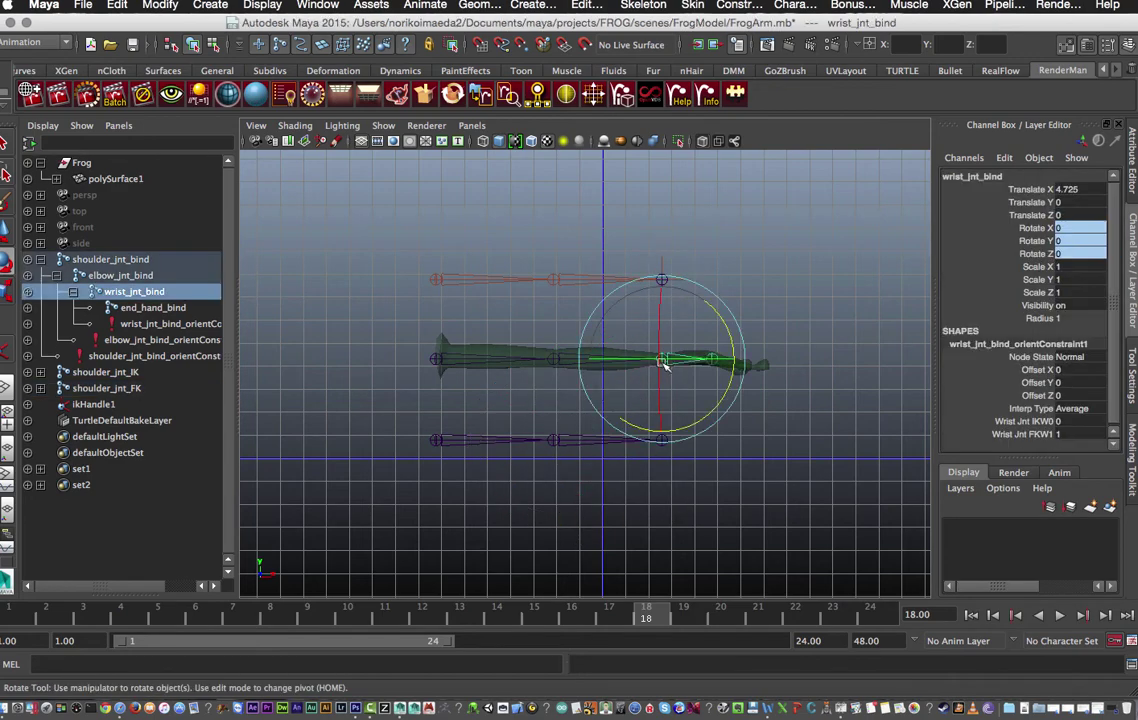
left_click(151, 325)
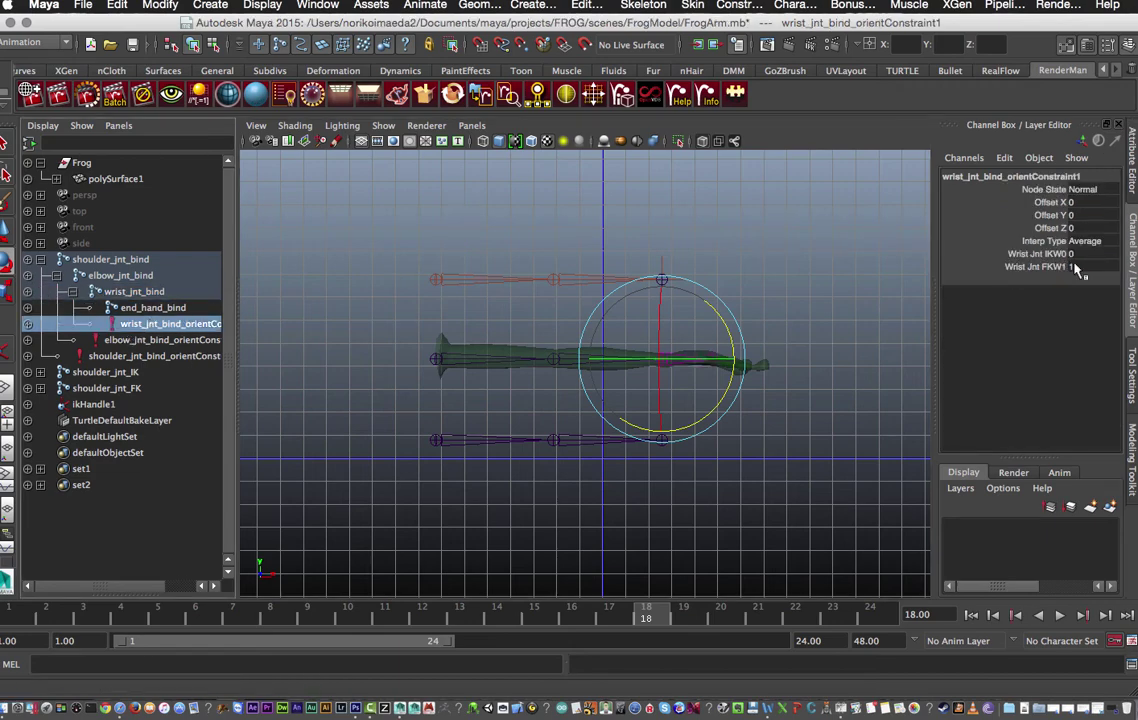
left_click(462, 457)
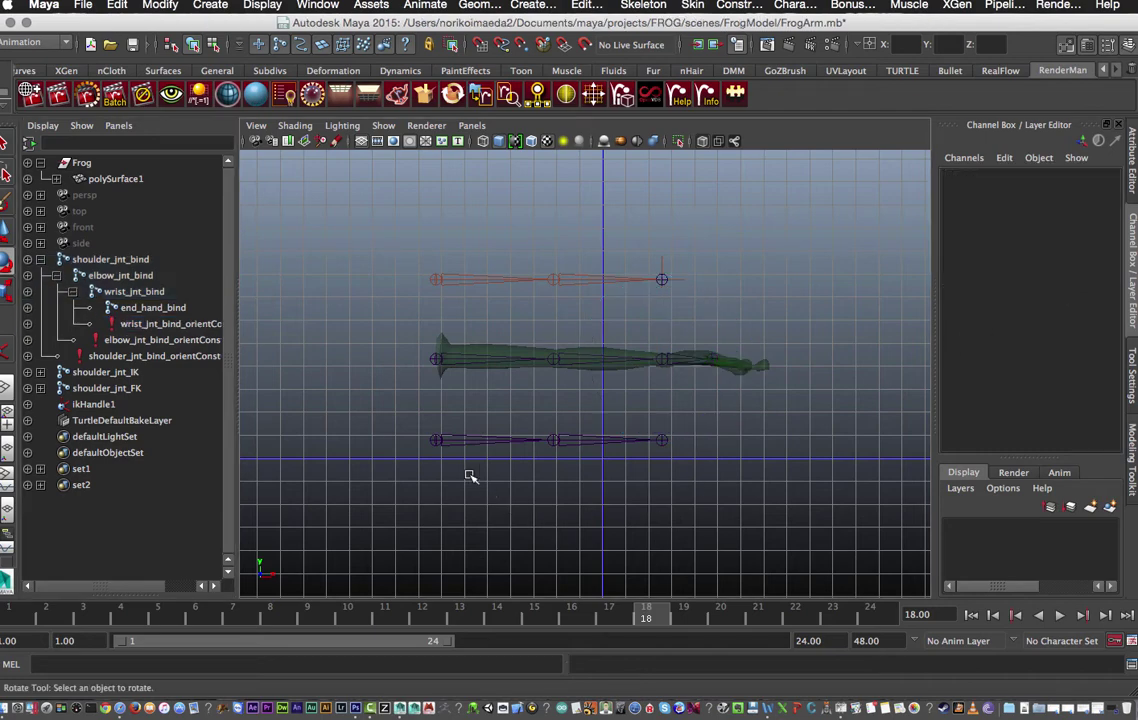
left_click(435, 441)
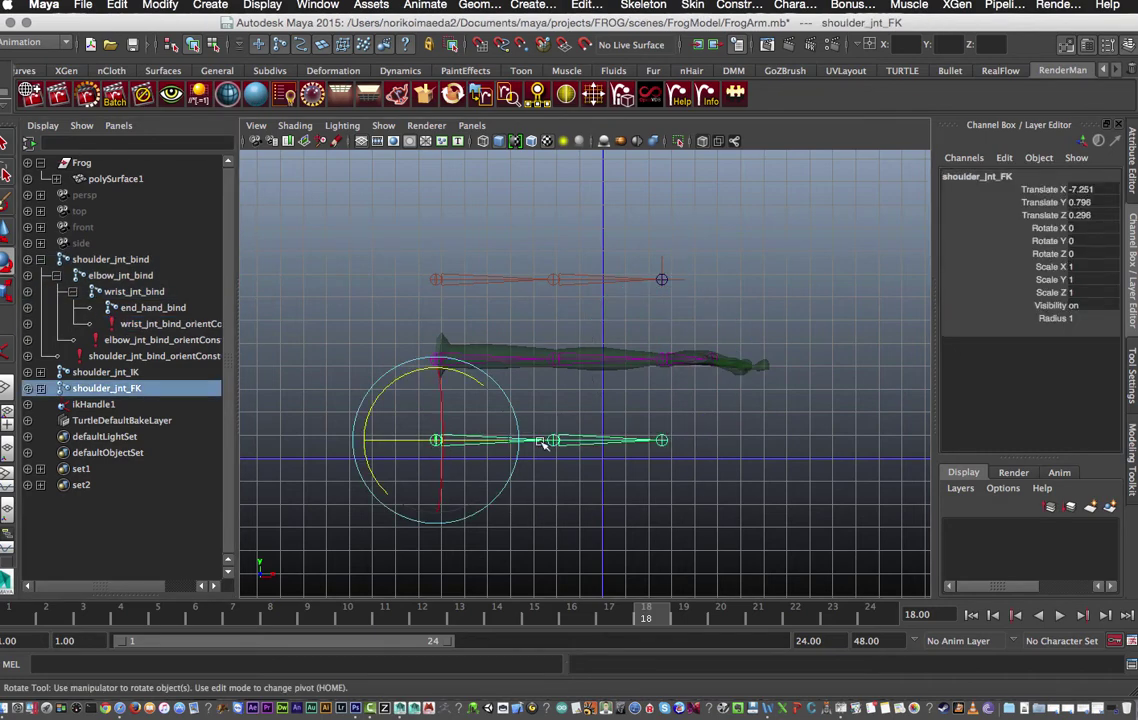
left_click(608, 462)
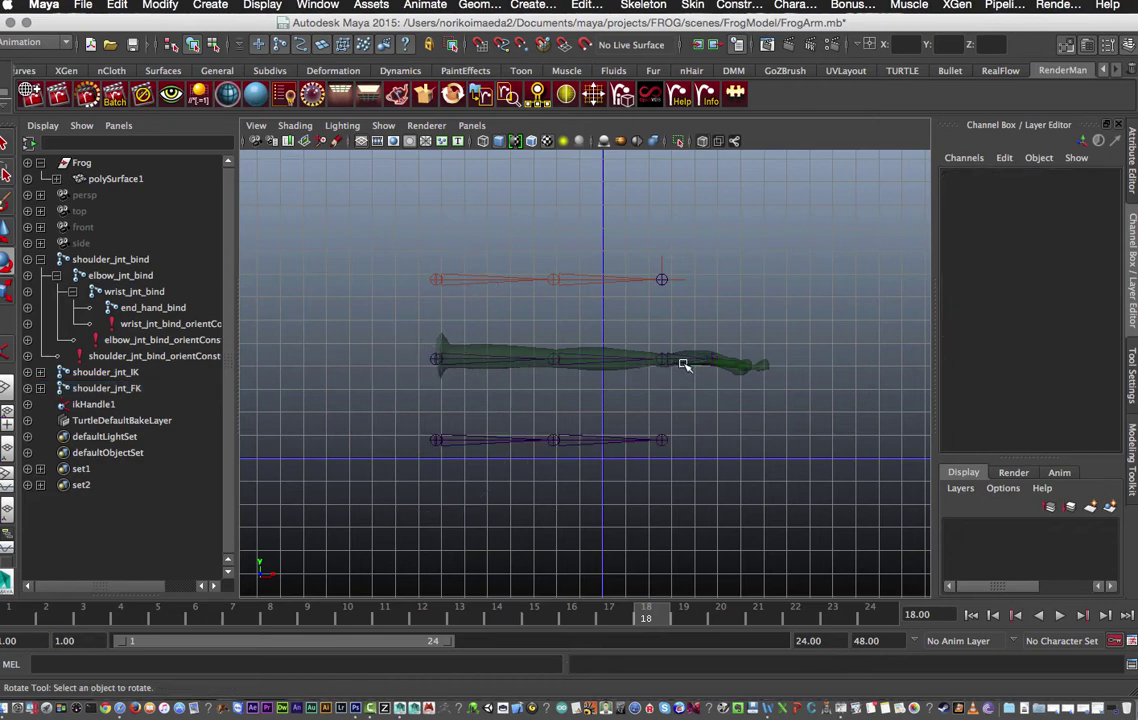
- Review the IKW0 and FKW1 orient constraint weights on the shoulder, elbow and wrist bind joints
left_click(437, 358)
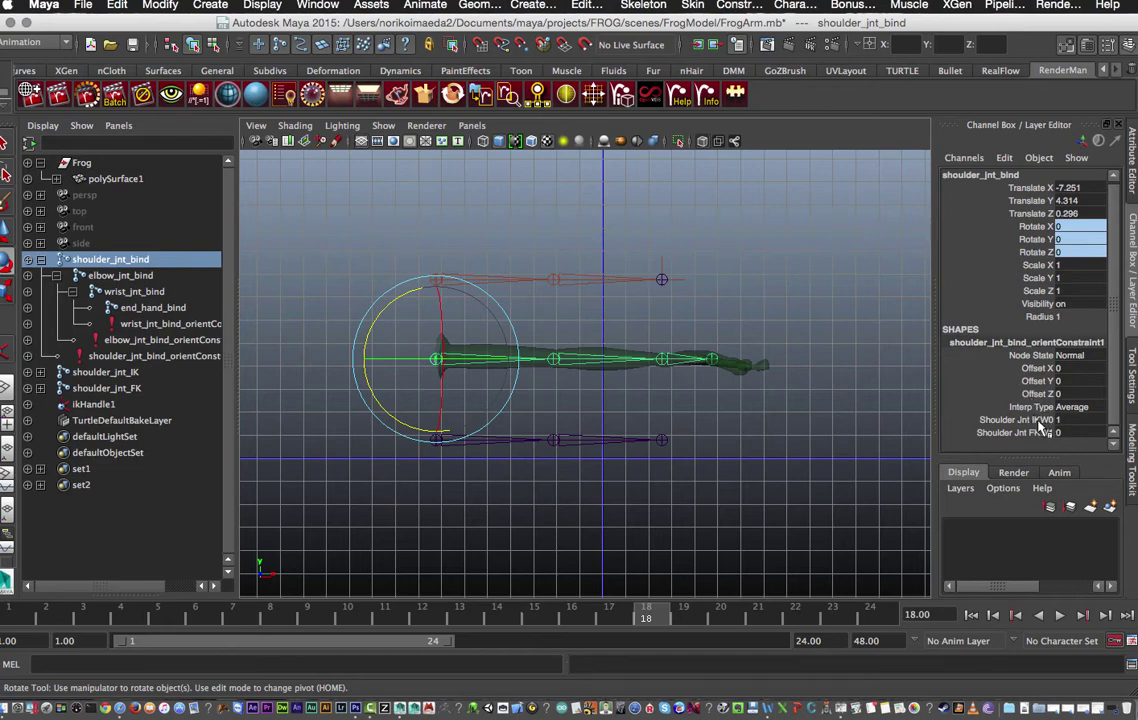
left_click(557, 364)
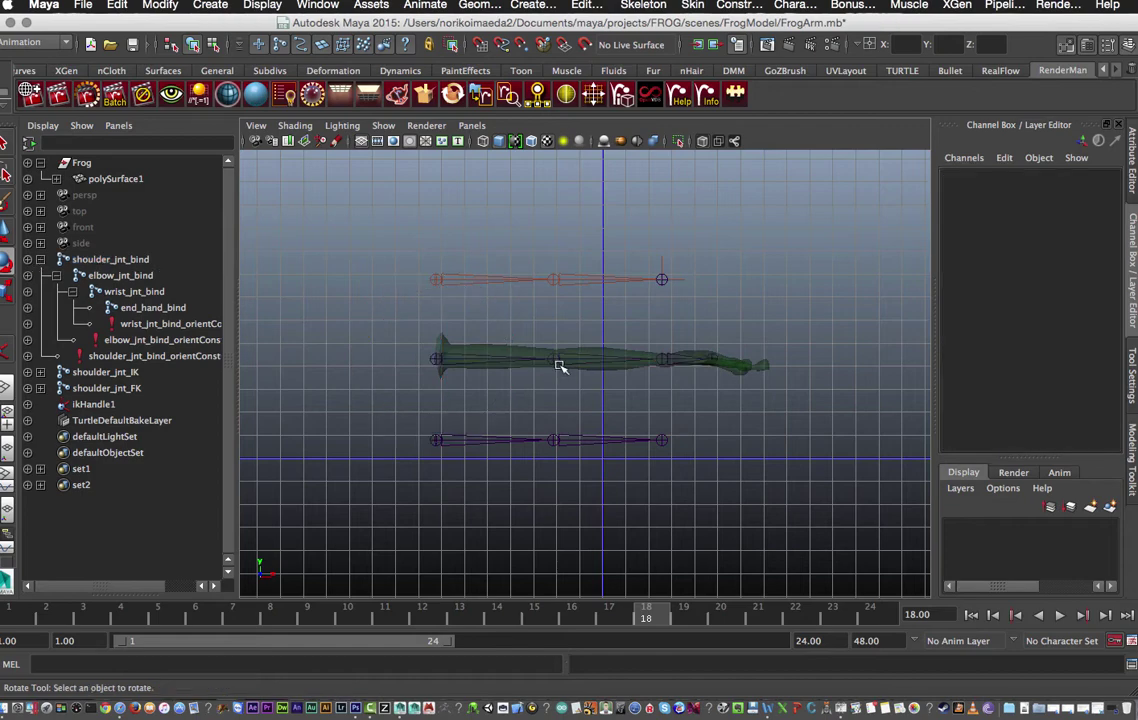
left_click(553, 358)
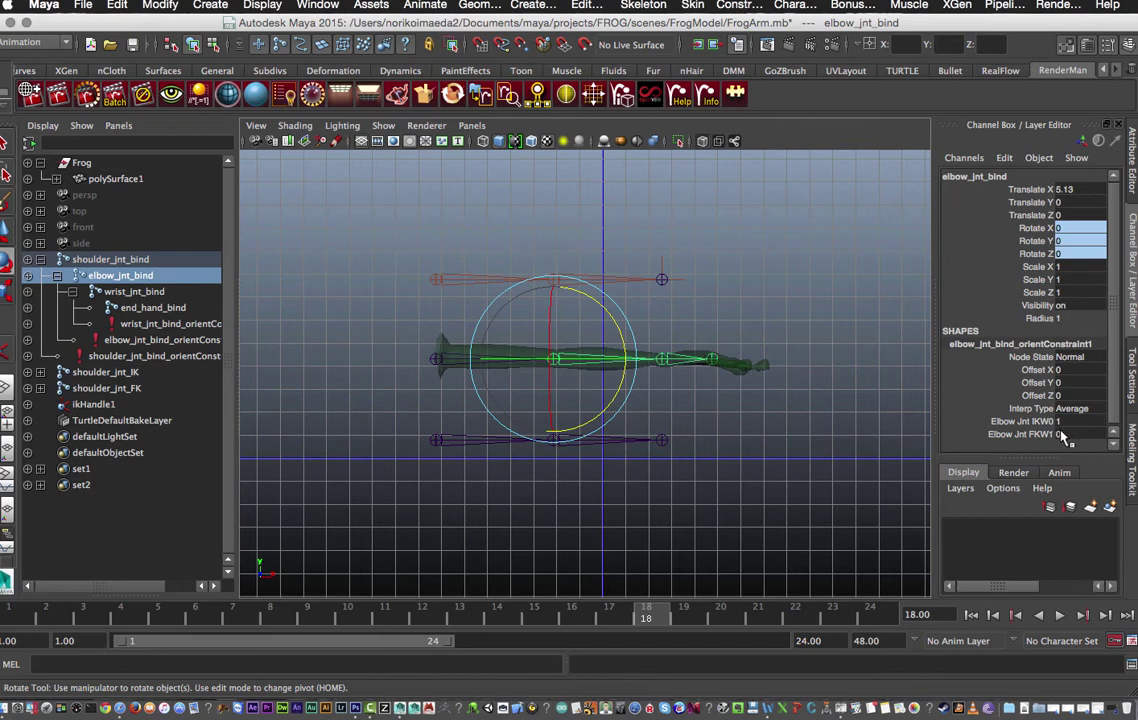
left_click(630, 352)
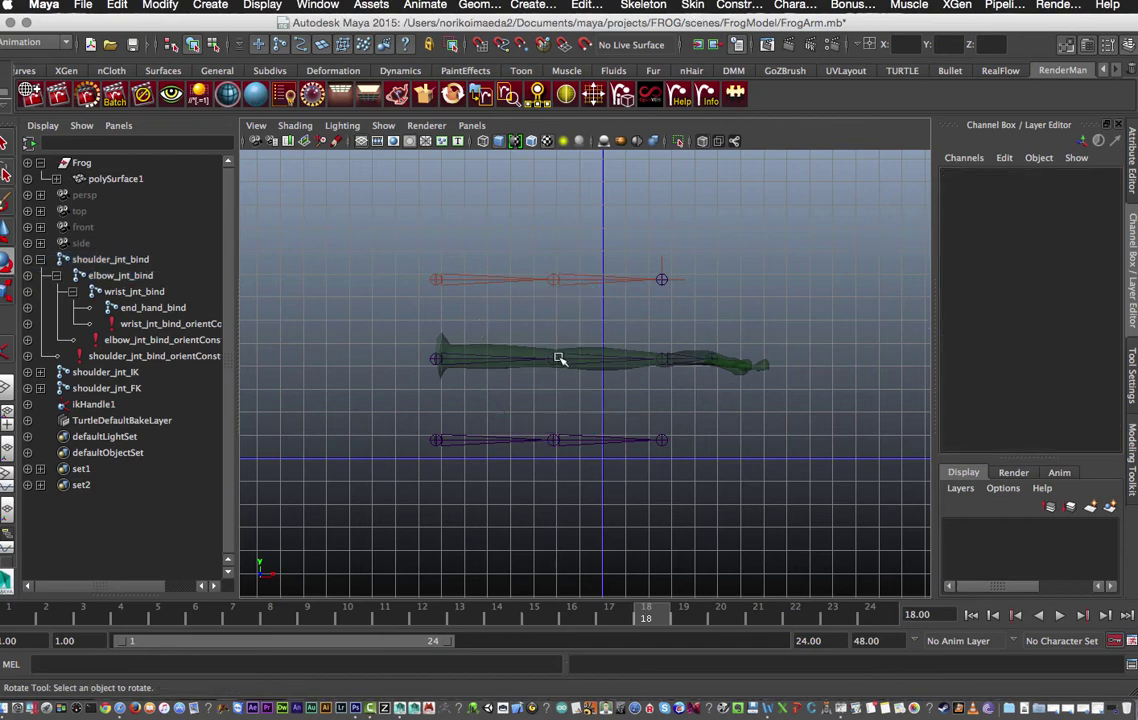
left_click(437, 358)
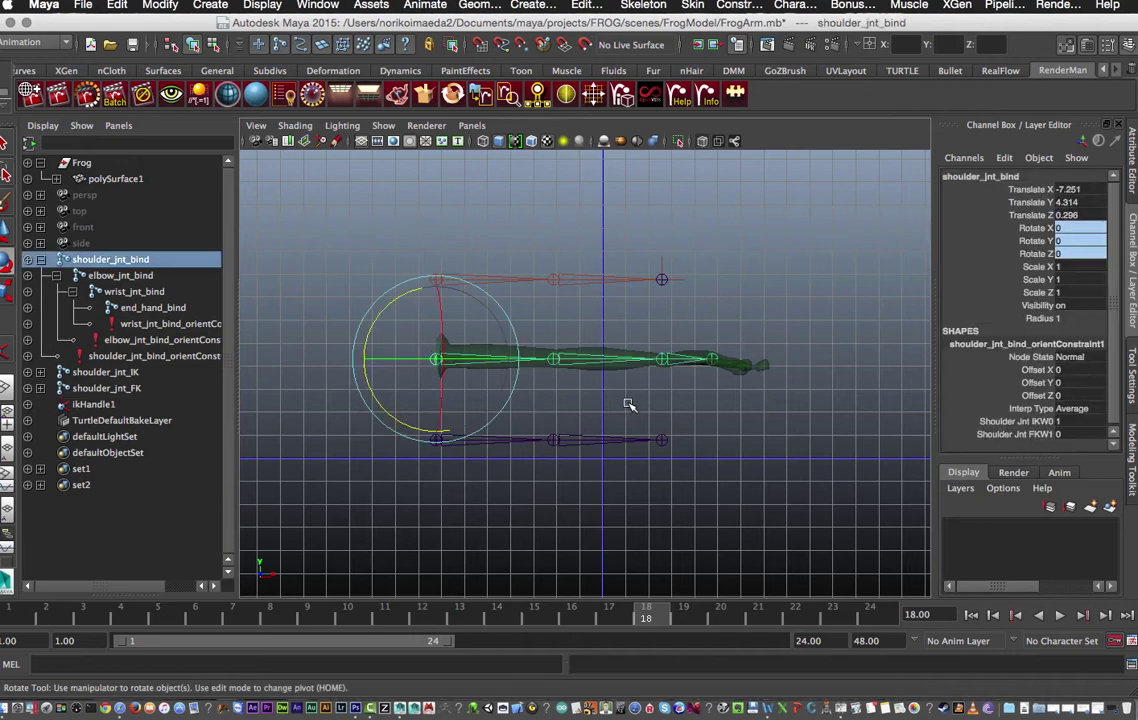
left_click(1043, 421)
left_click(1043, 434)
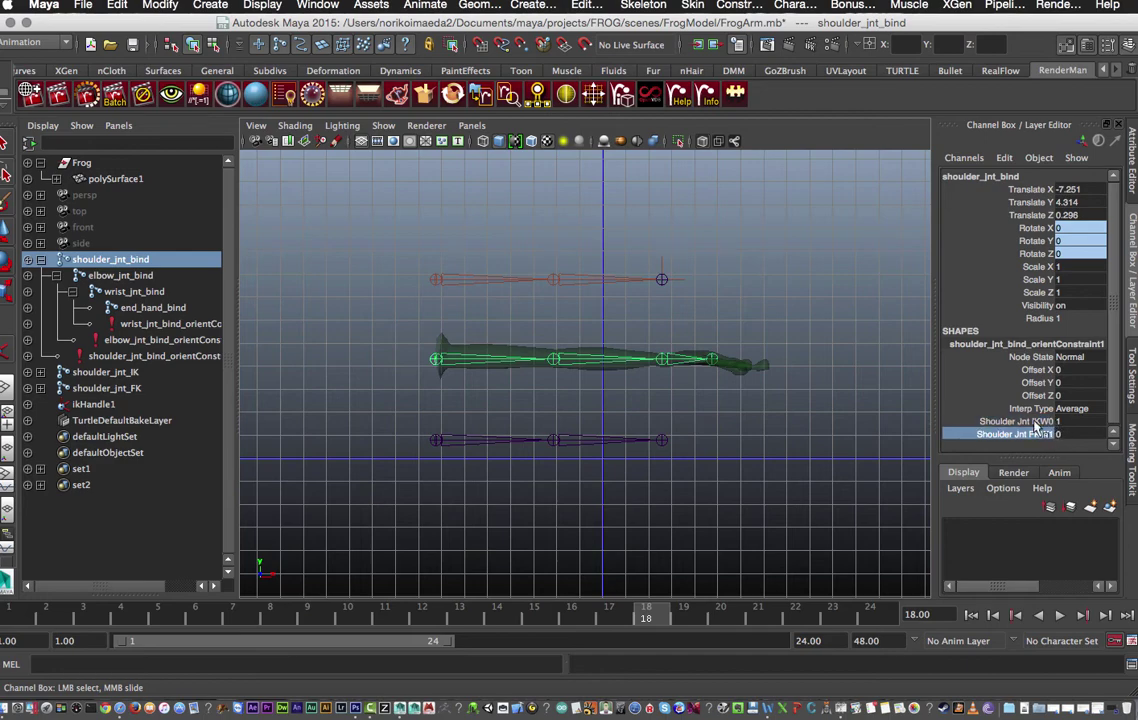
left_click(1043, 422)
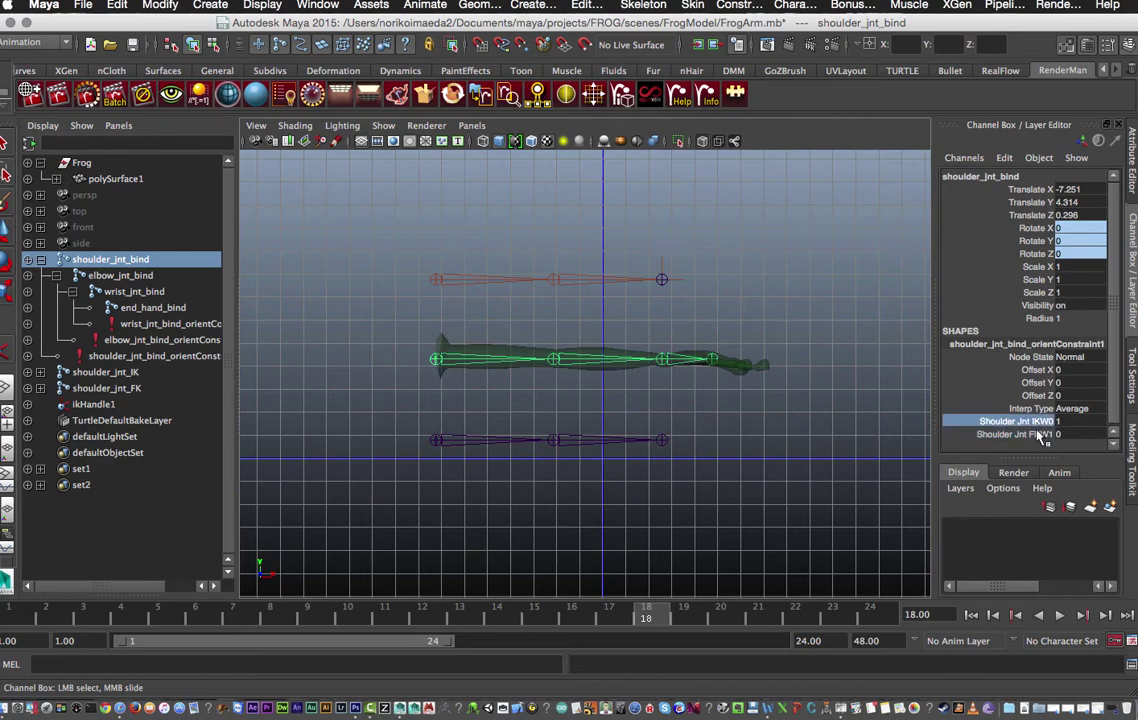
left_click(663, 345)
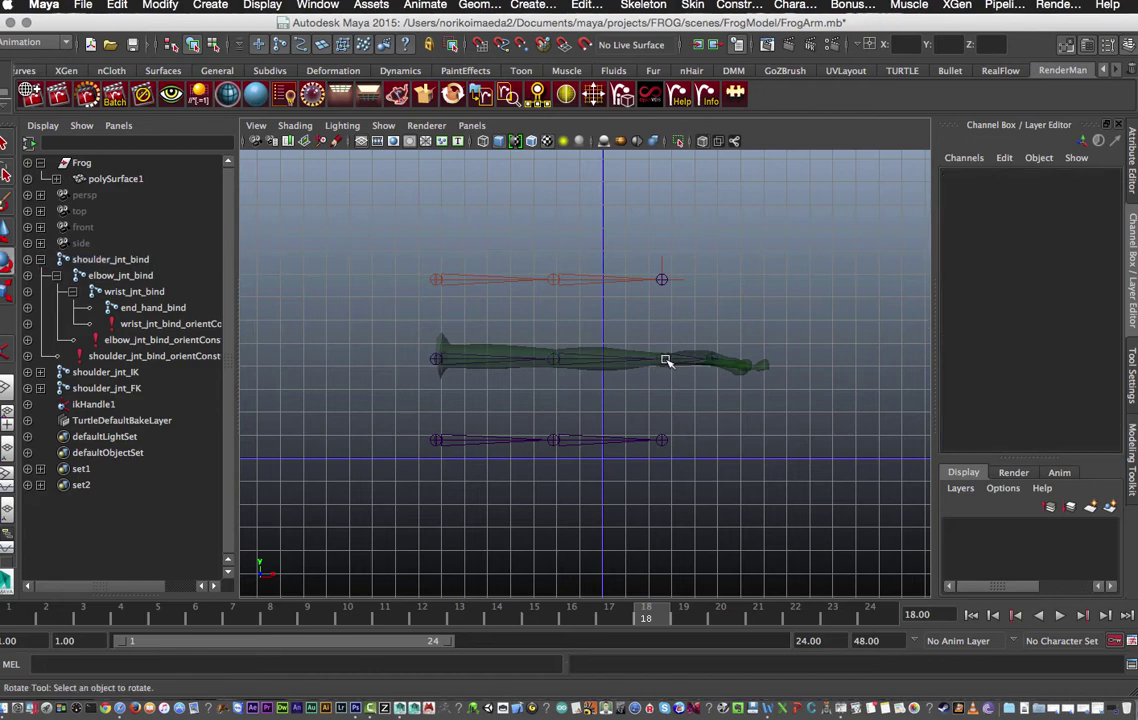
left_click(663, 358)
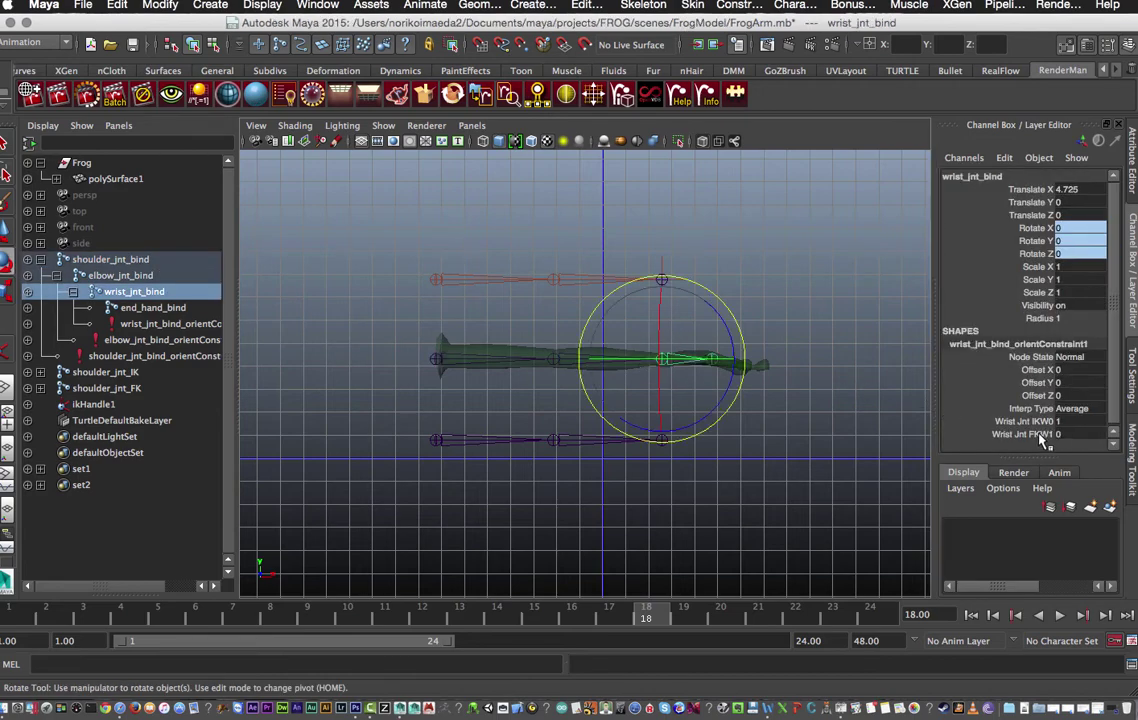
left_click(864, 391)
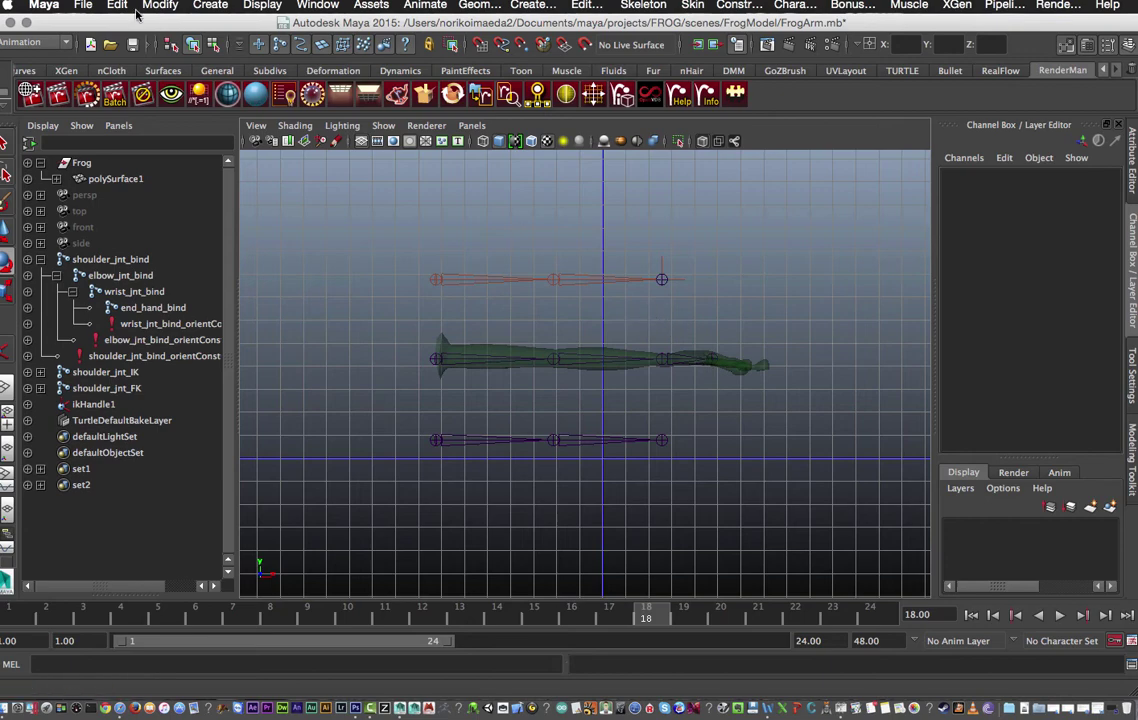
- Create a NURBS circle above the wrist bind joint, rotated 90 degrees on X and scaled to 0.6, and name it FK_IK_SwitchCtrl
left_click(209, 6)
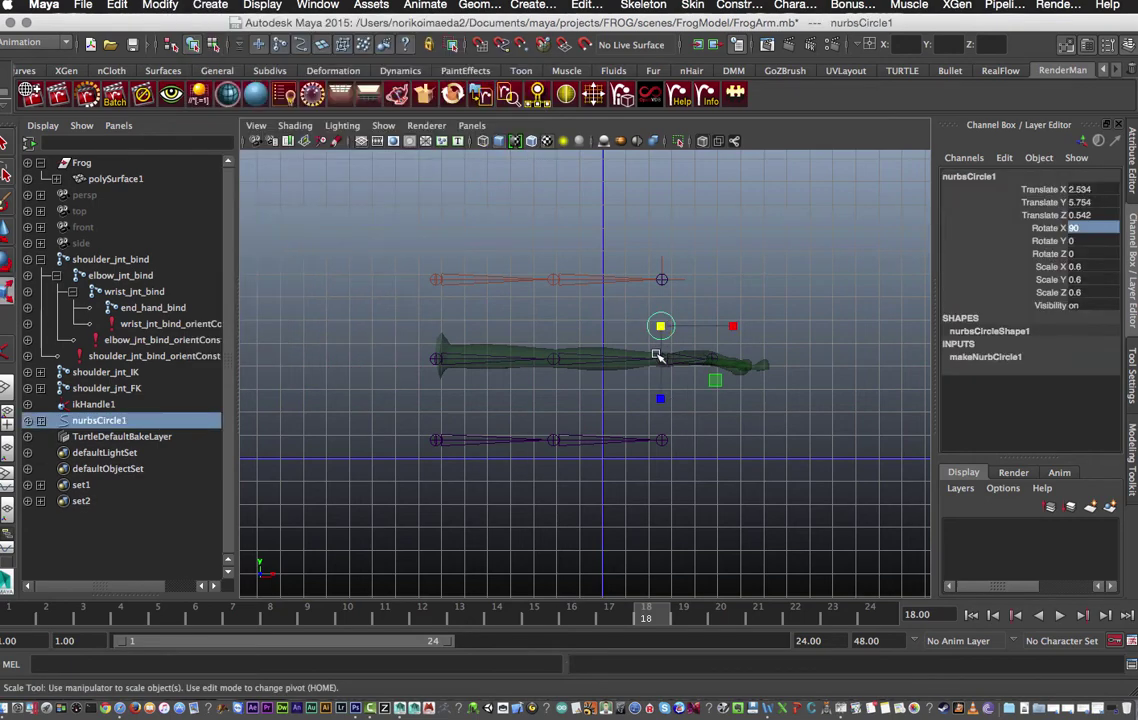
key("w")
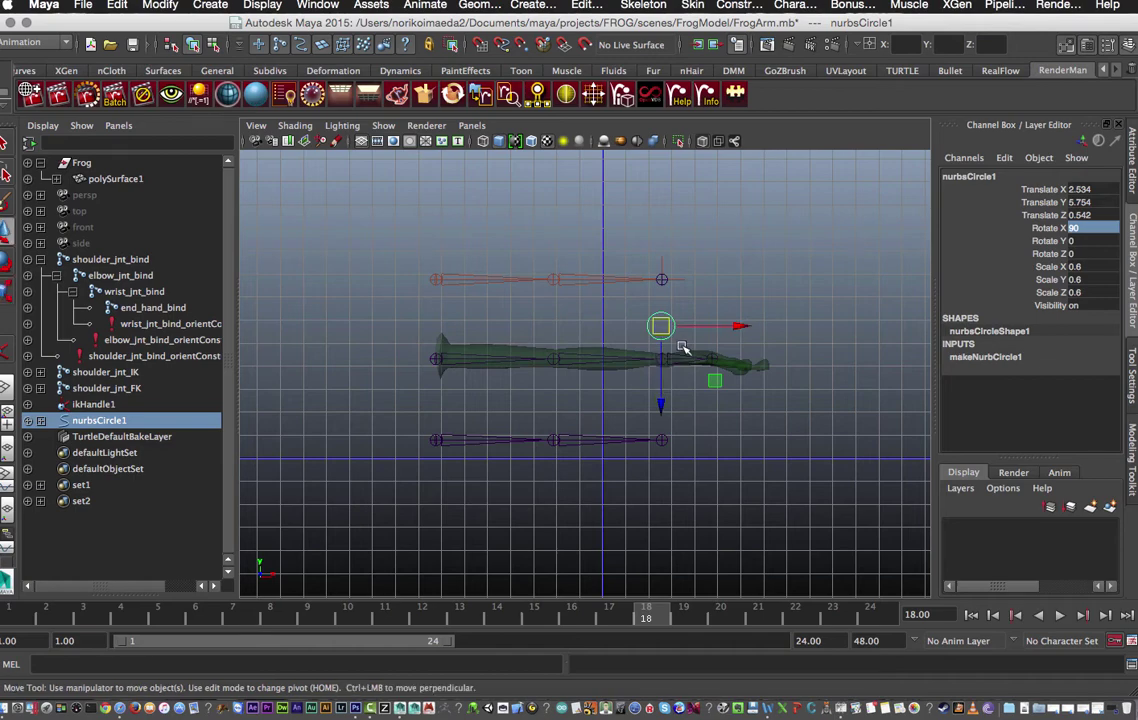
double_click(1010, 176)
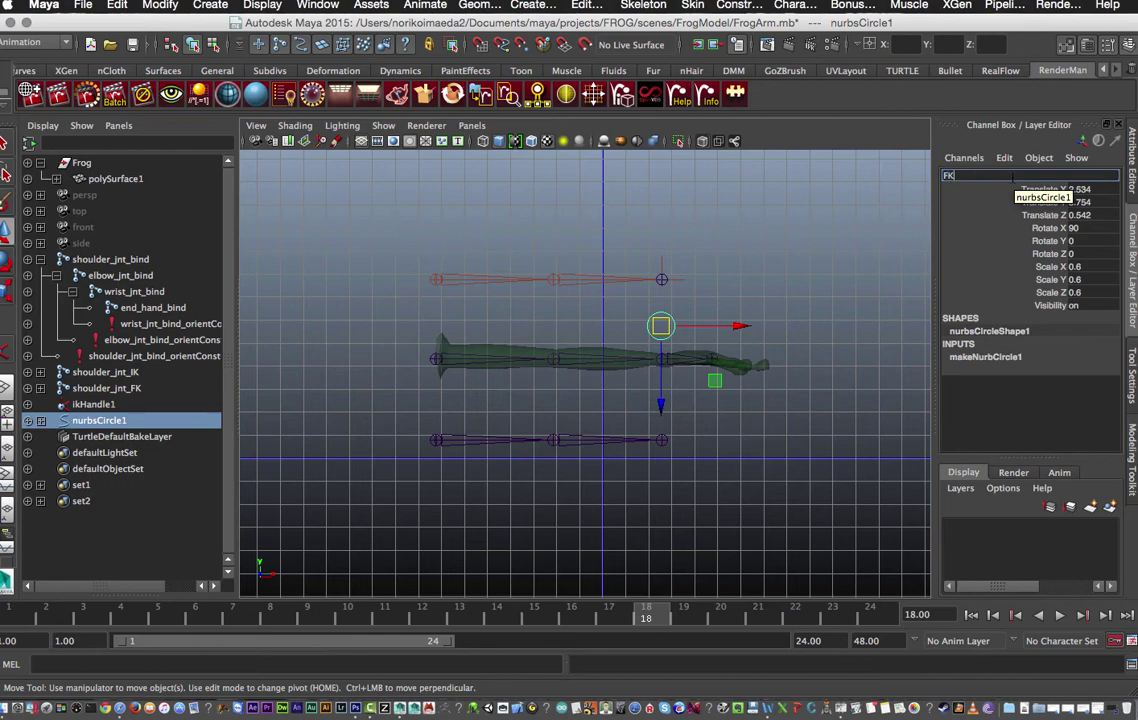
type("FK")
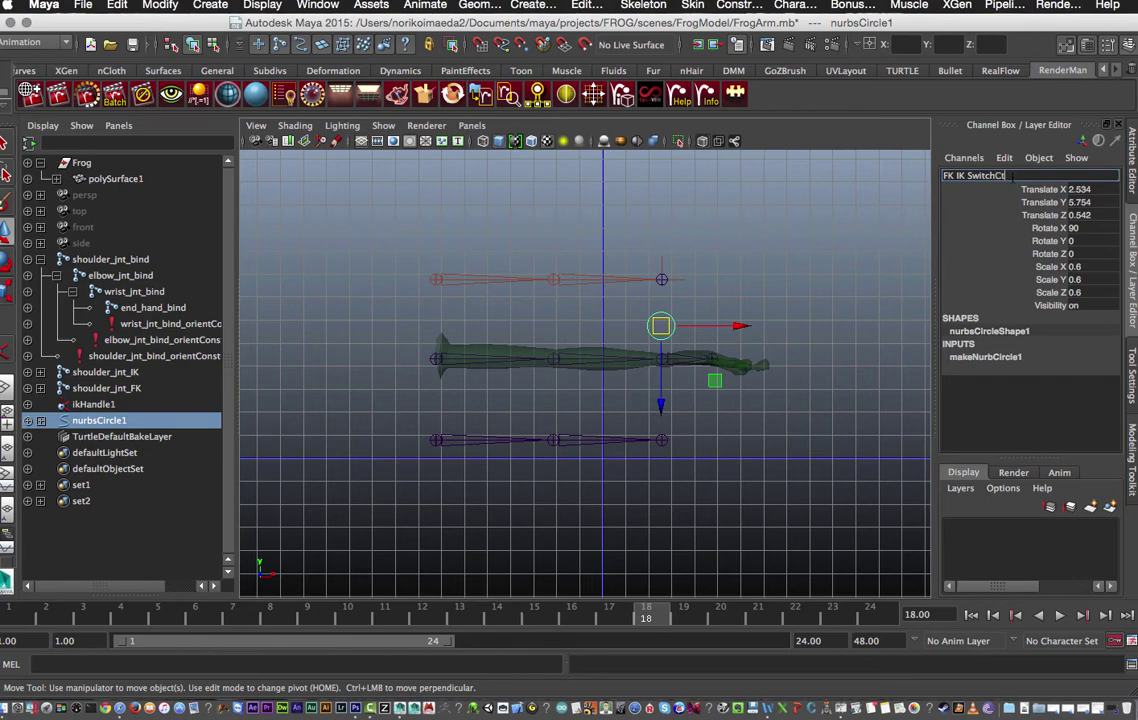
type("IK SwitchCtrl")
key("Return")
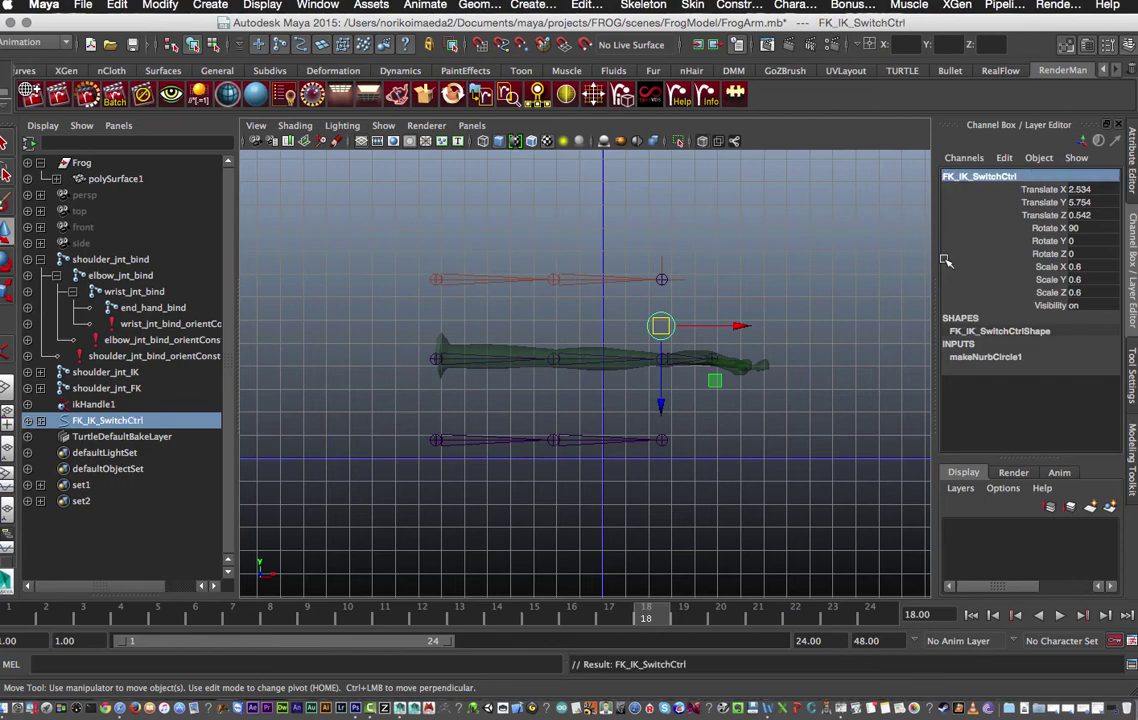
- Freeze the transformations of FK_IK_SwitchCtrl and clear the selection
left_click(152, 6)
left_click(166, 60)
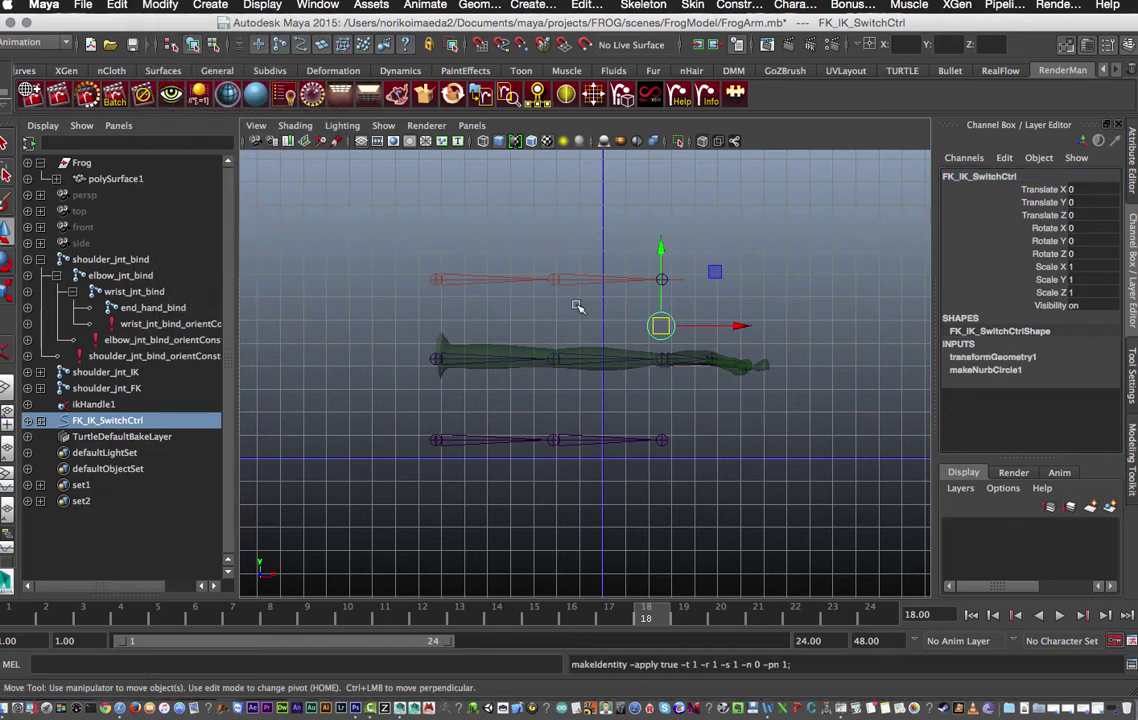
left_click(584, 310)
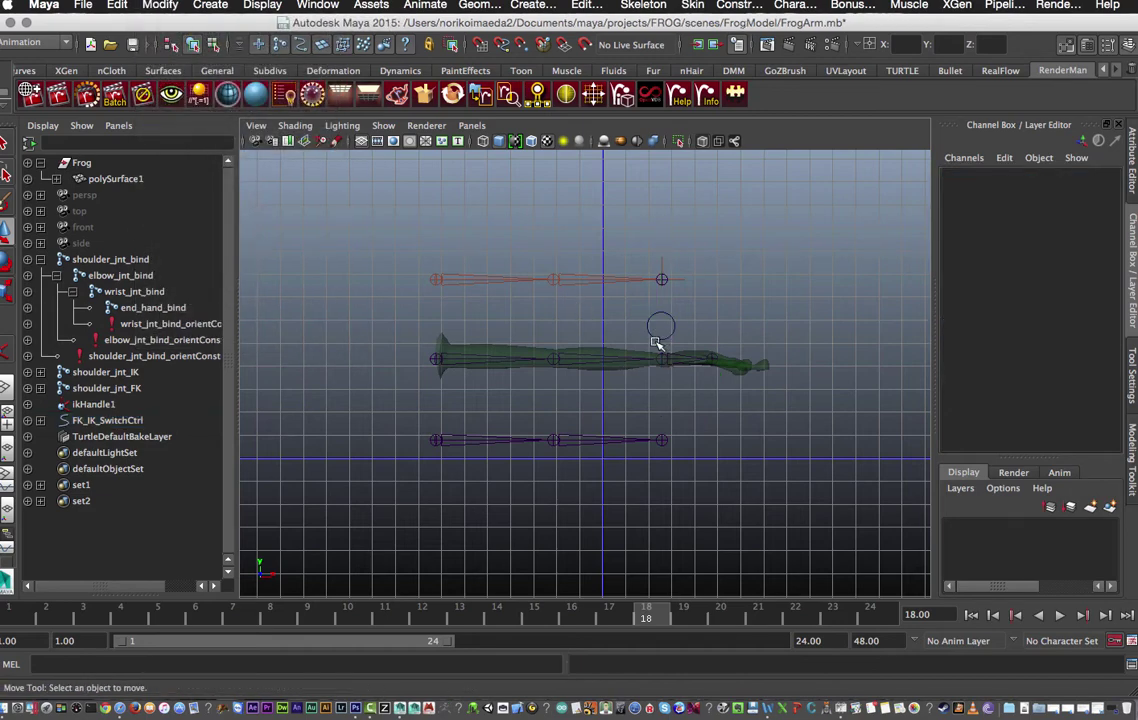
- Parent FK_IK_SwitchCtrl to the wrist bind joint and clear the selection
left_click(657, 340)
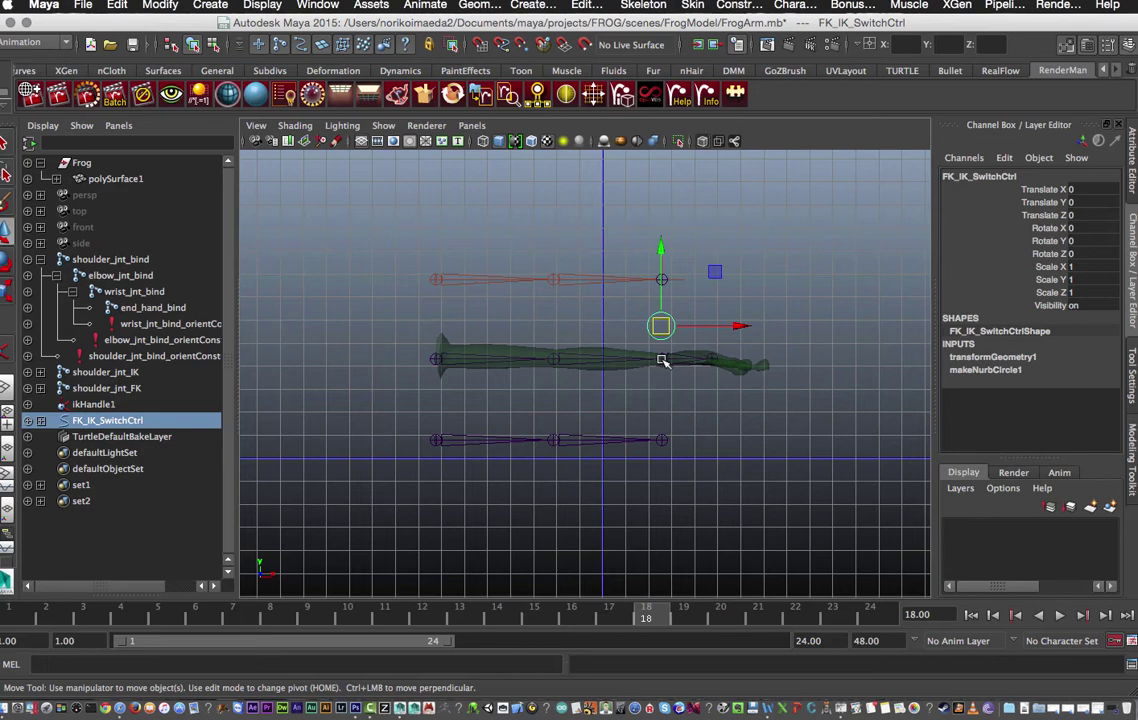
left_click(661, 360, "shift")
key("p")
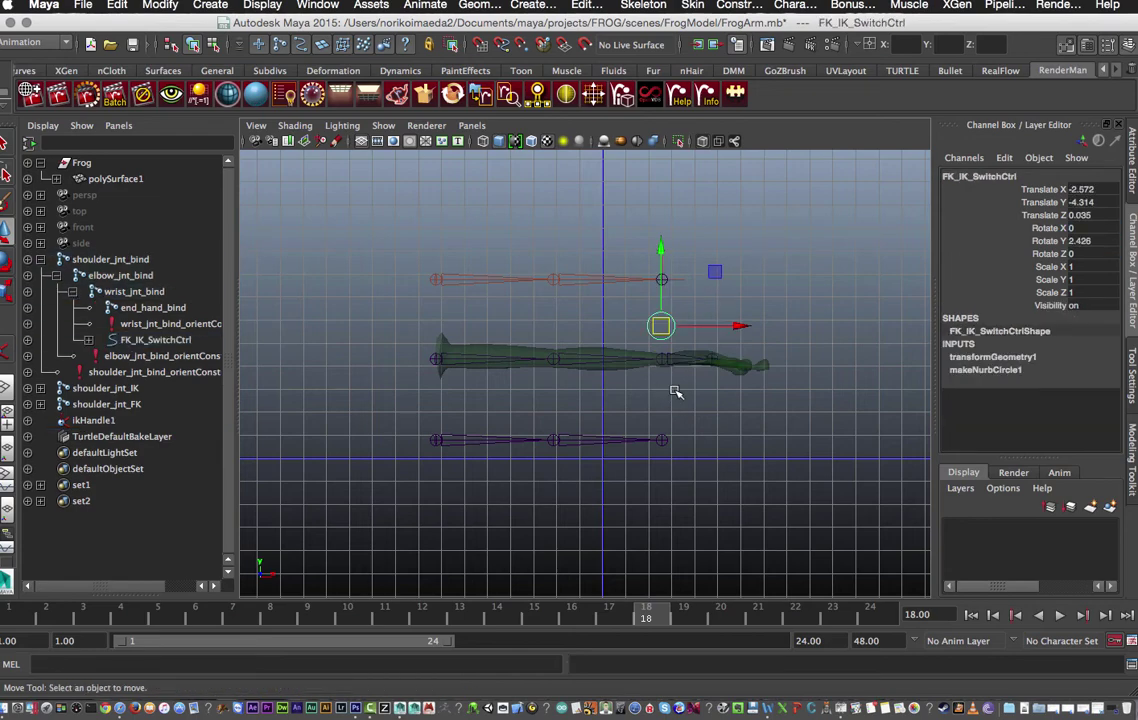
left_click(603, 377)
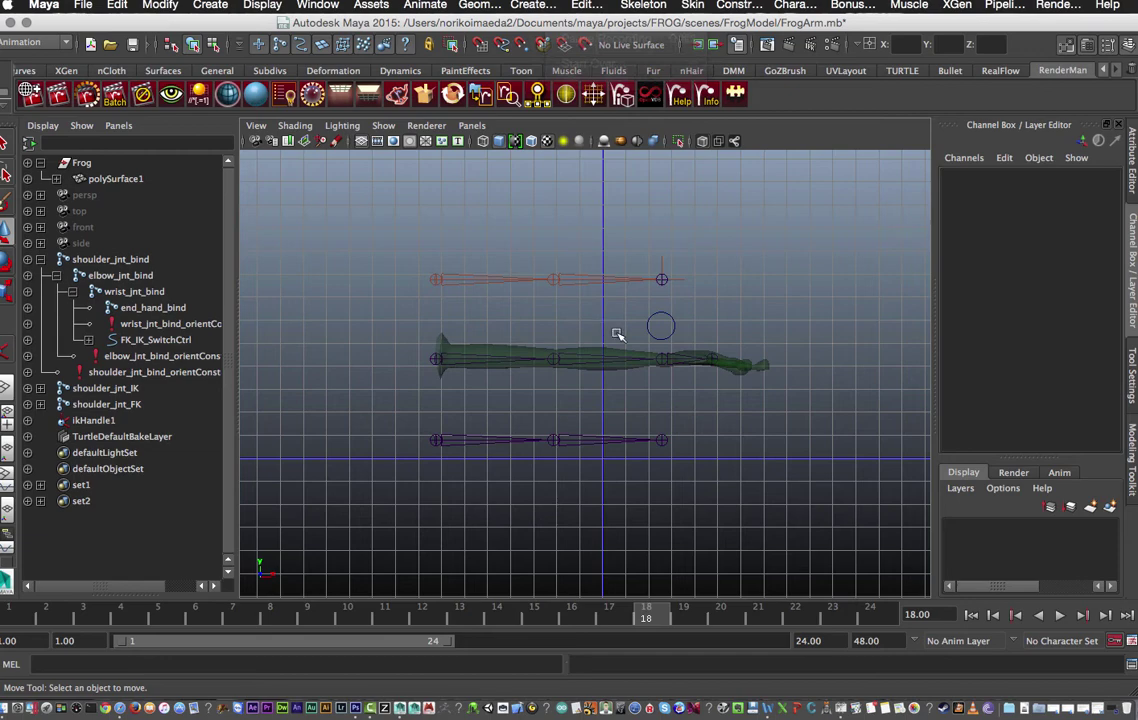
- Add a keyable float attribute named FK IK Switch to FK_IK_SwitchCtrl, with minimum 0, maximum 10 and default 0
left_click(658, 326)
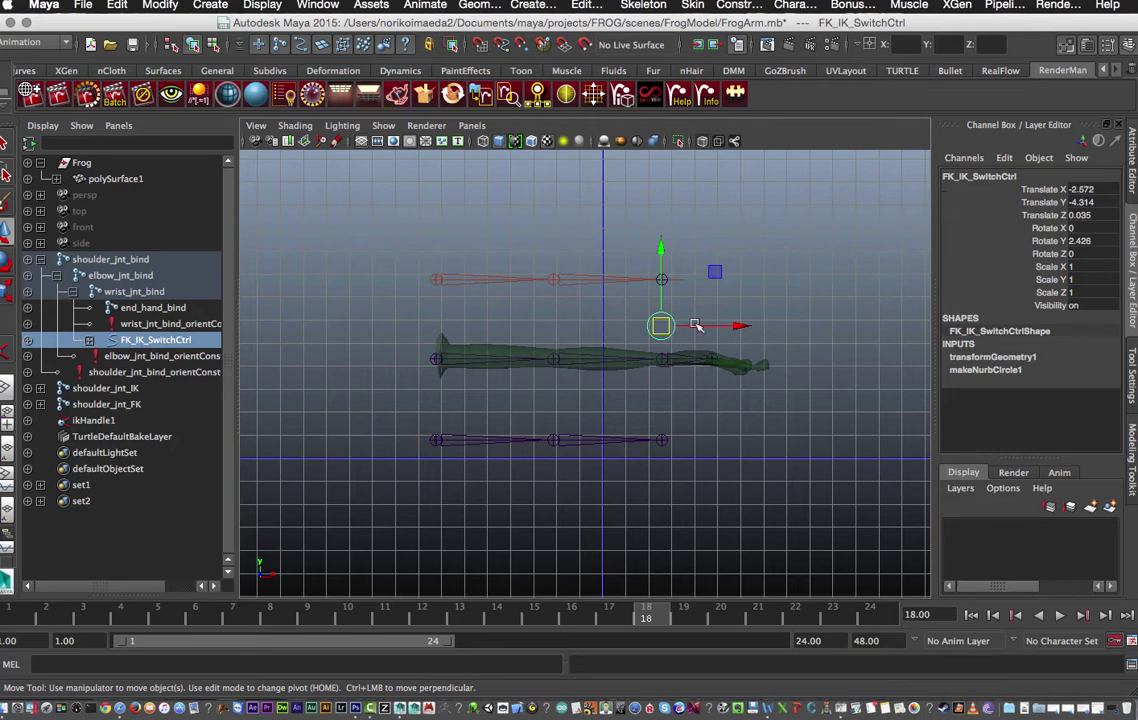
left_click(1004, 158)
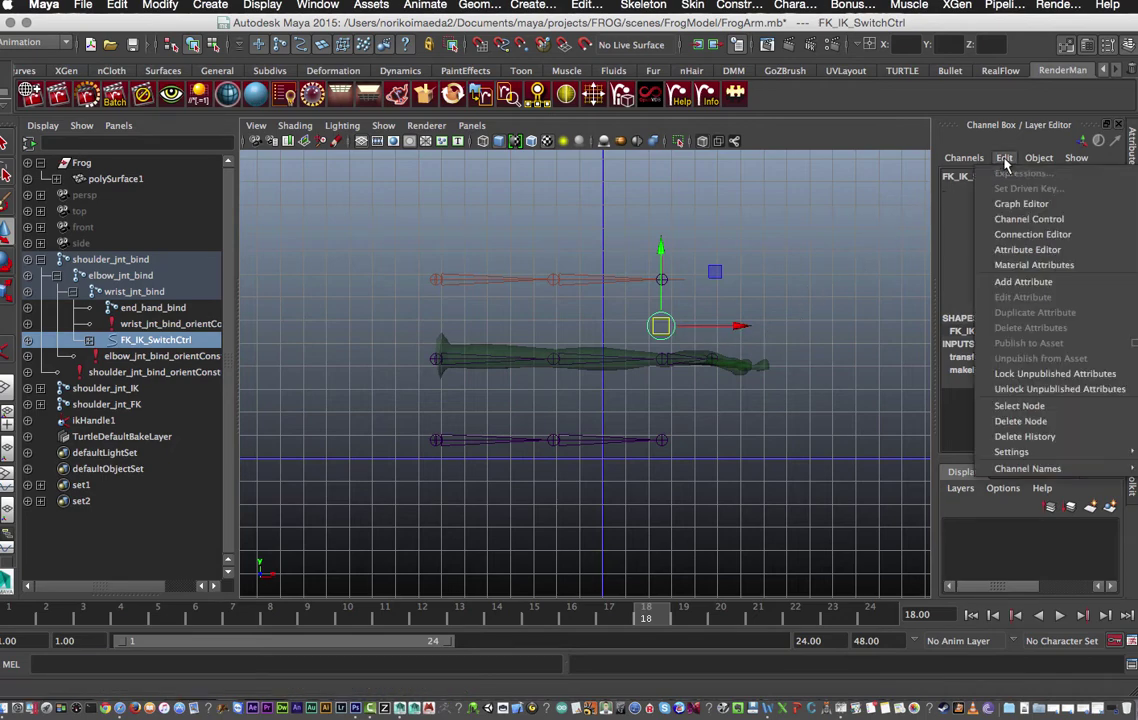
left_click(1015, 282)
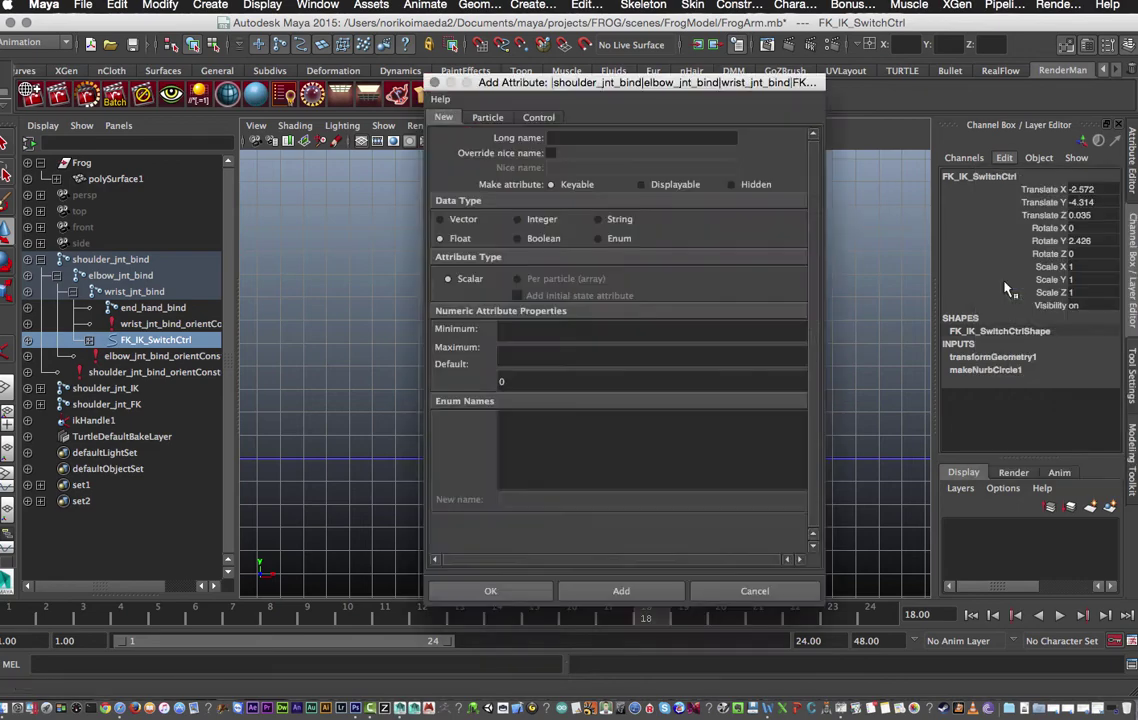
left_click(564, 139)
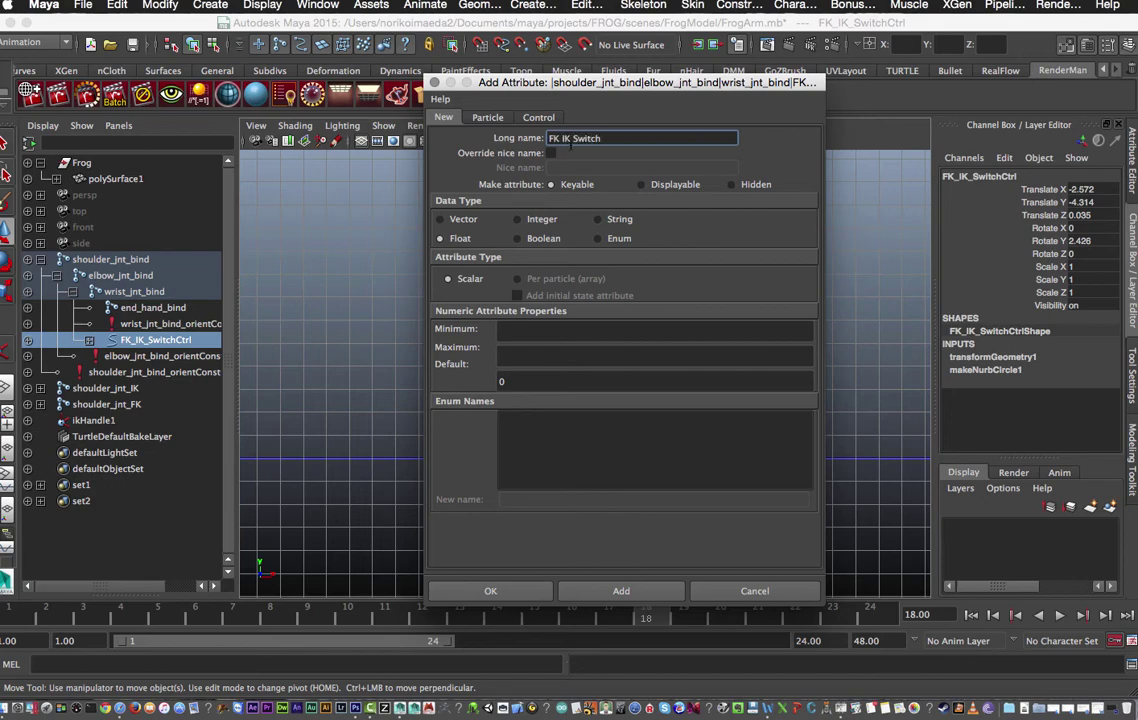
left_click(533, 330)
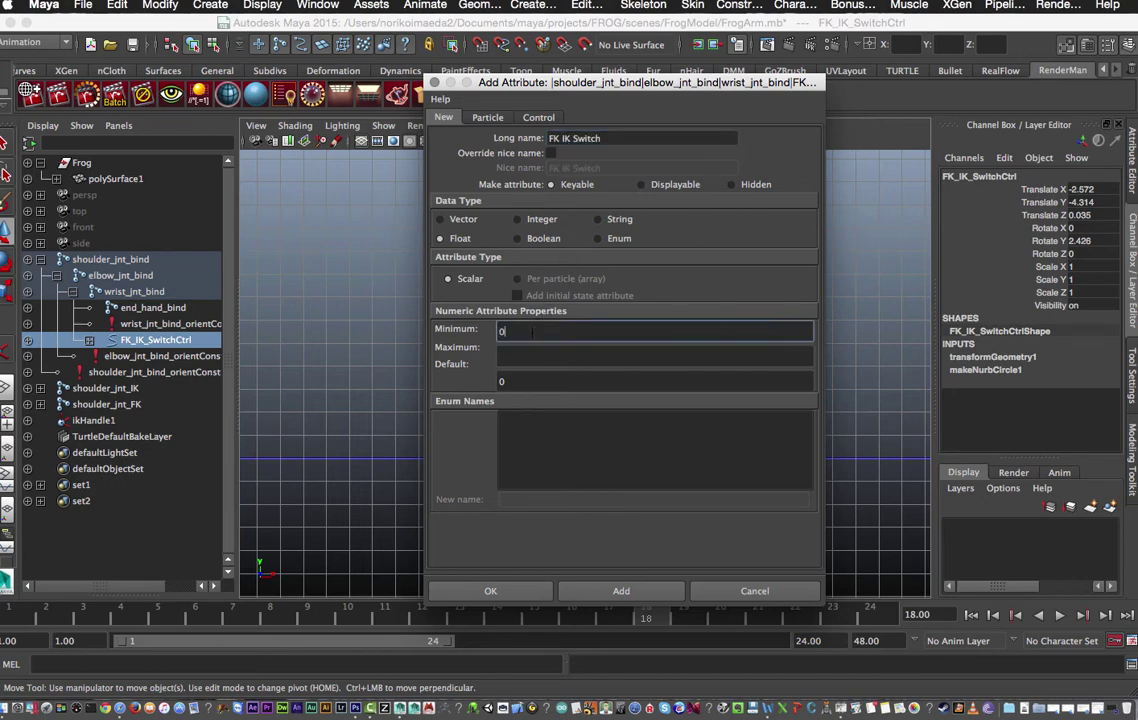
left_click(527, 356)
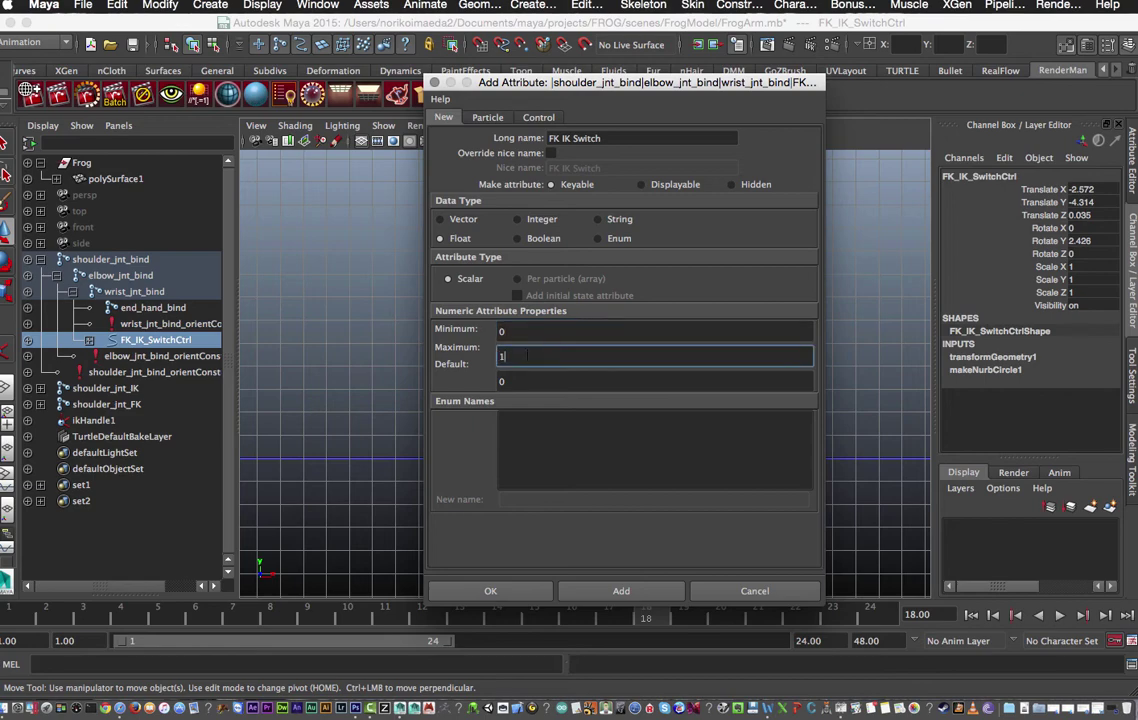
left_click(529, 381)
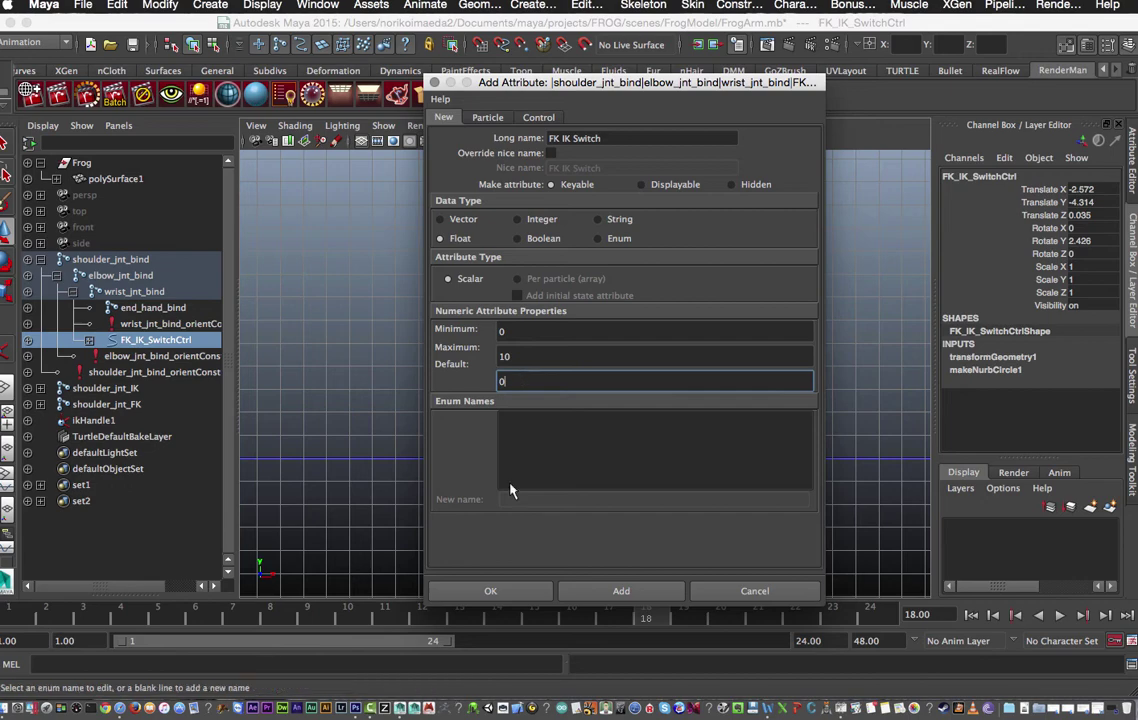
left_click(595, 595)
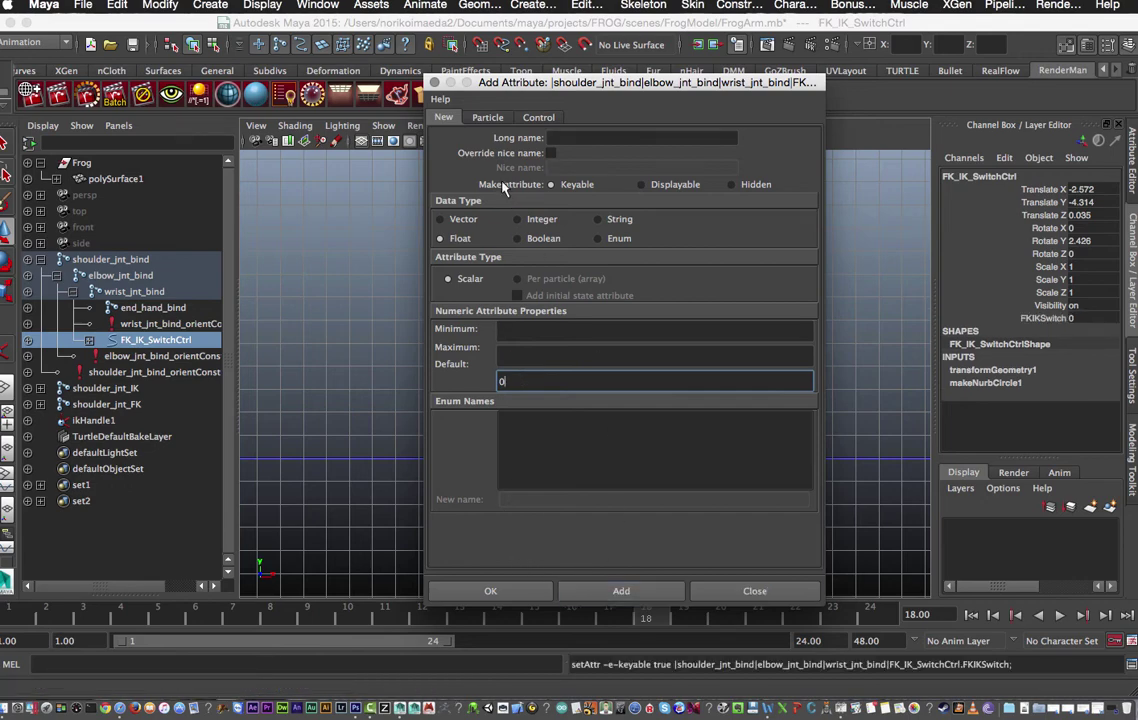
left_click(434, 82)
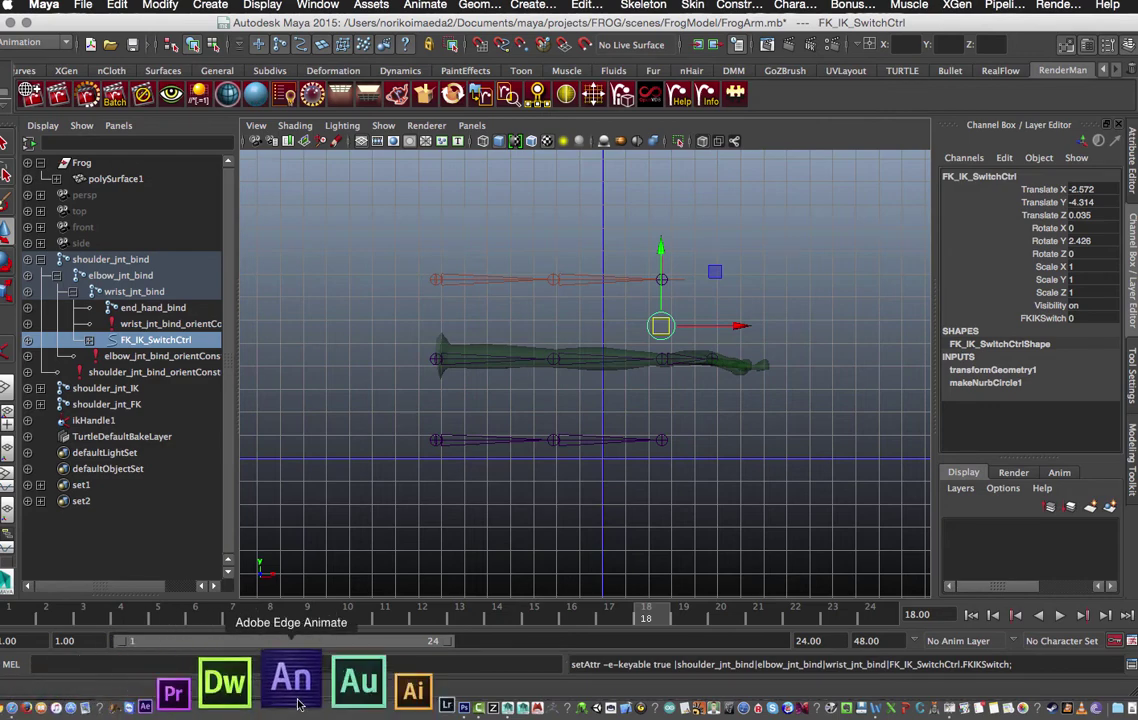
left_click(381, 682)
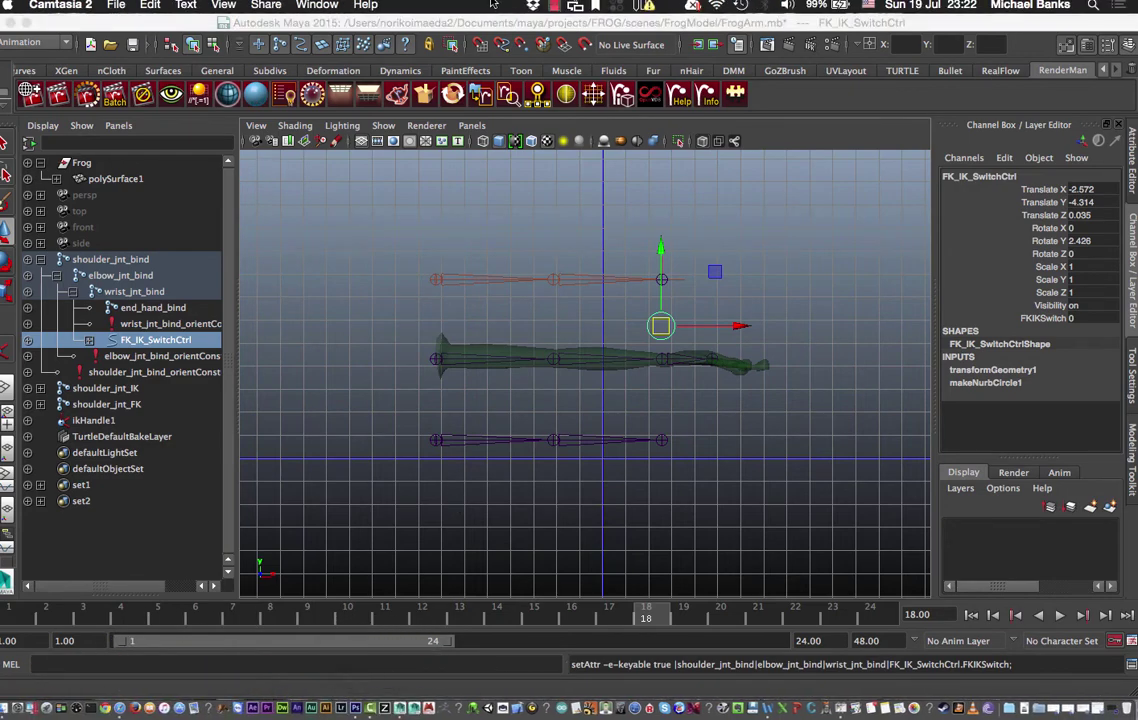
left_click(560, 6)
left_click(567, 40)
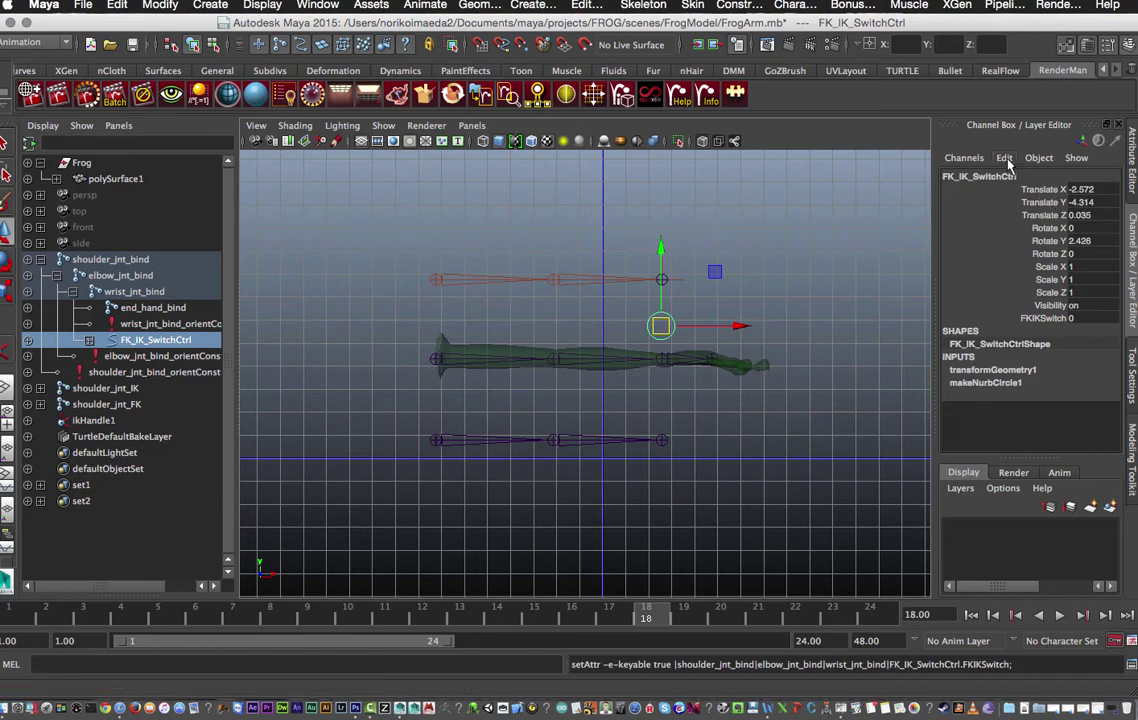
- Make FK_IK_SwitchCtrl's rotate, scale, translate and visibility channels nonkeyable and hidden, keeping only FKIKSwitch keyable
left_click(968, 159)
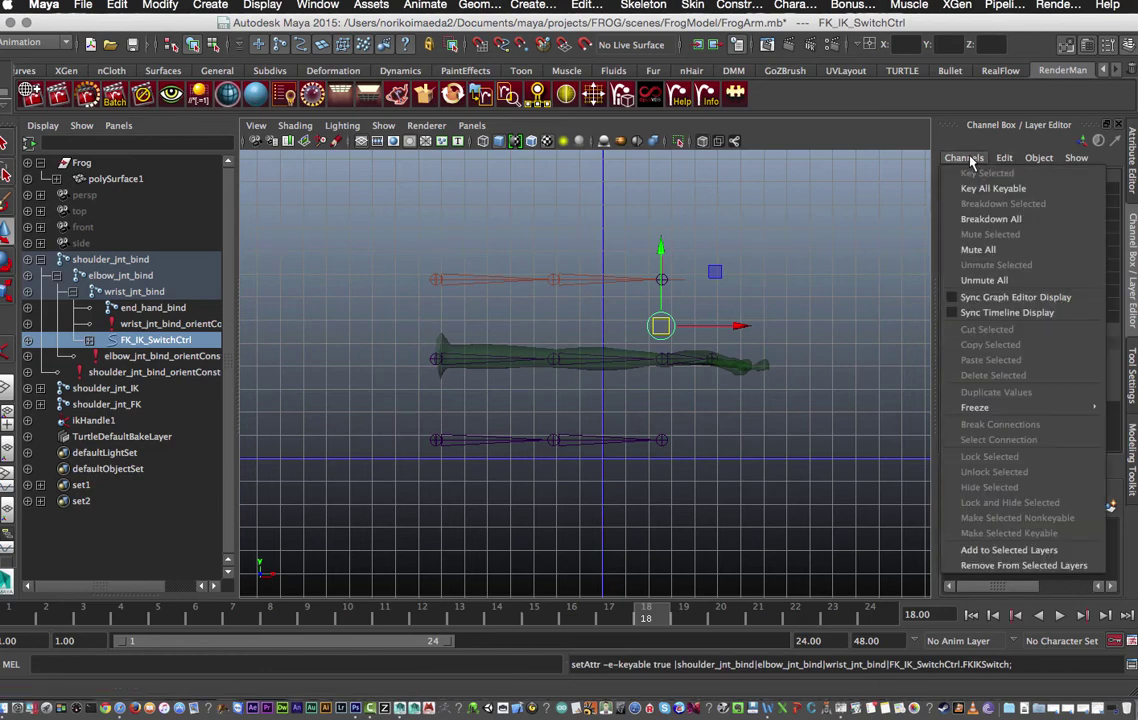
mouse_move(1005, 163)
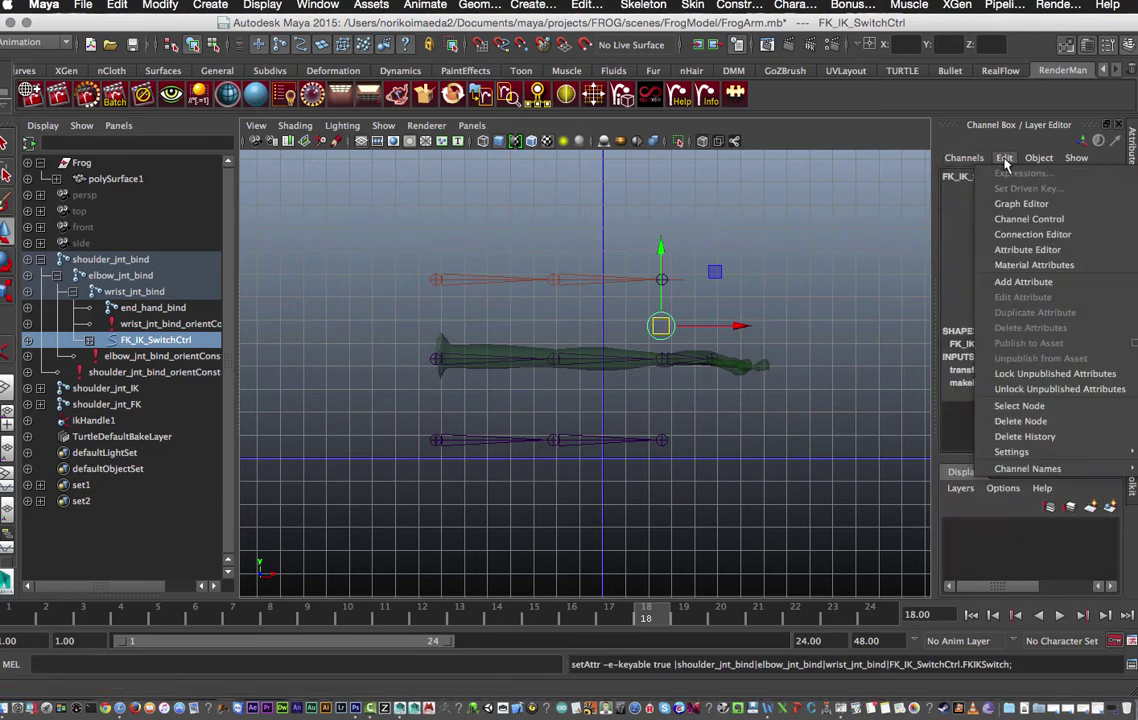
left_click(1040, 219)
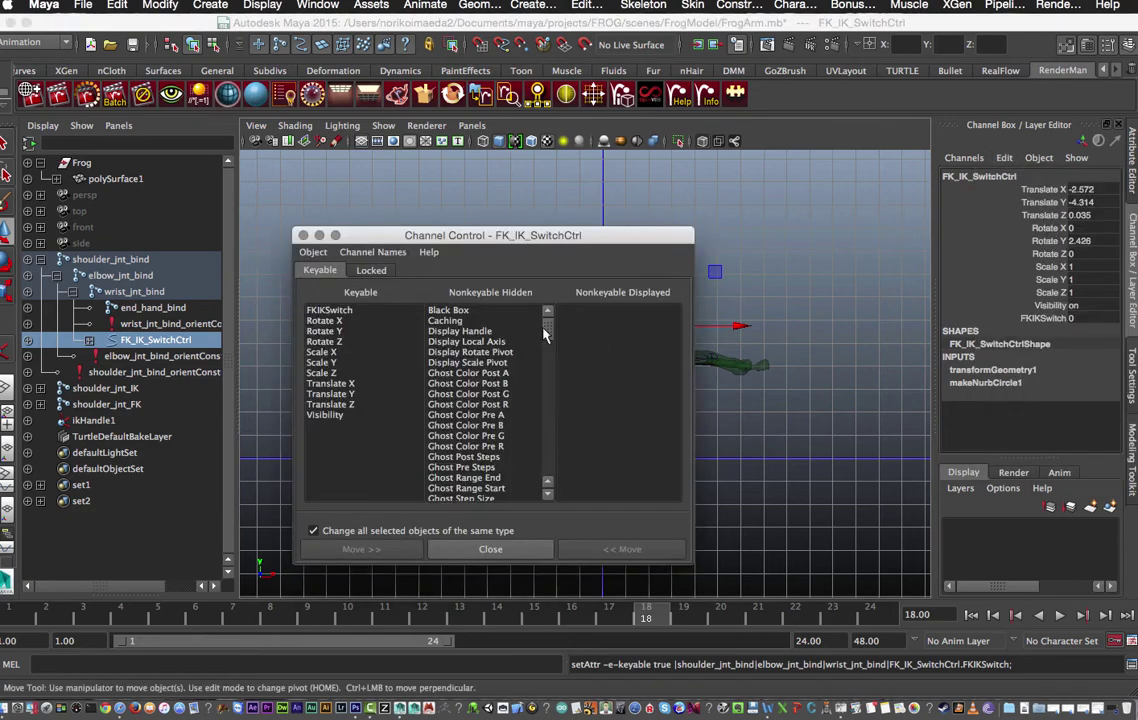
left_click(326, 416)
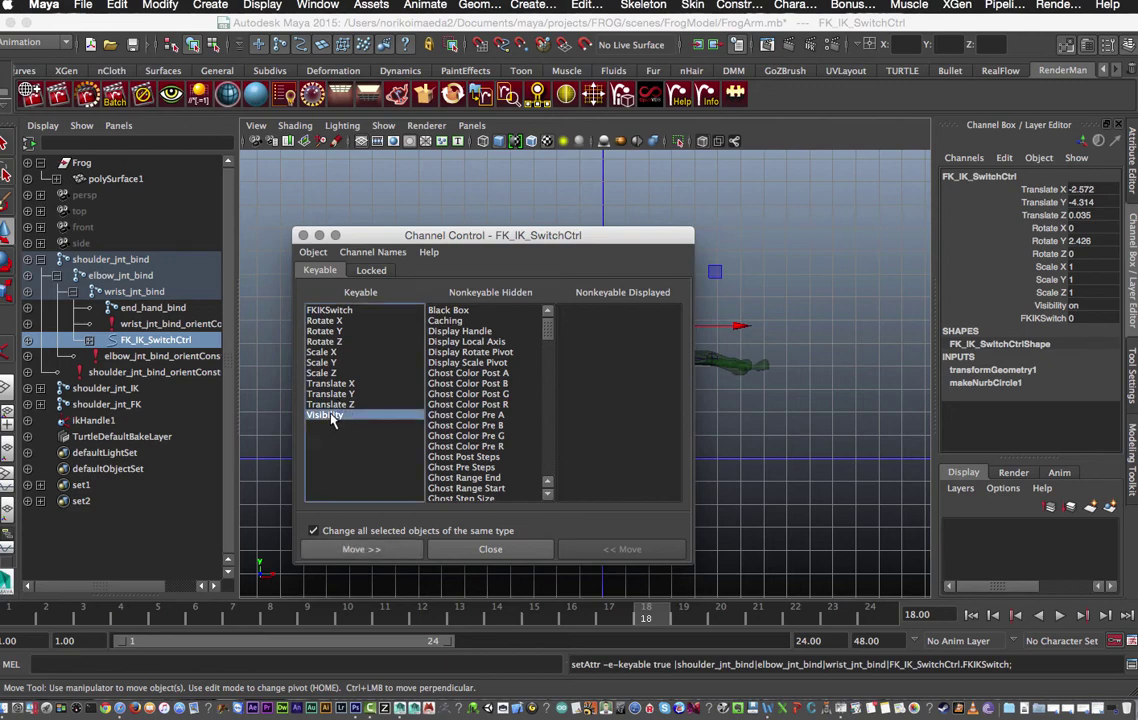
left_click(320, 322, "shift")
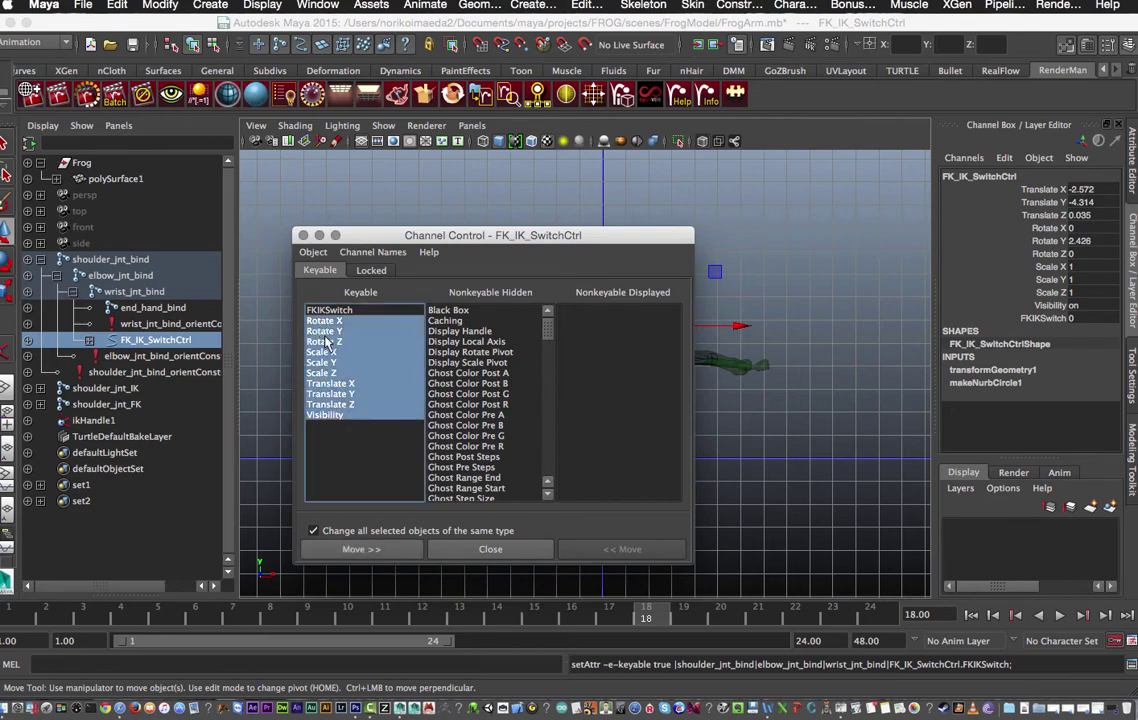
left_click(350, 548)
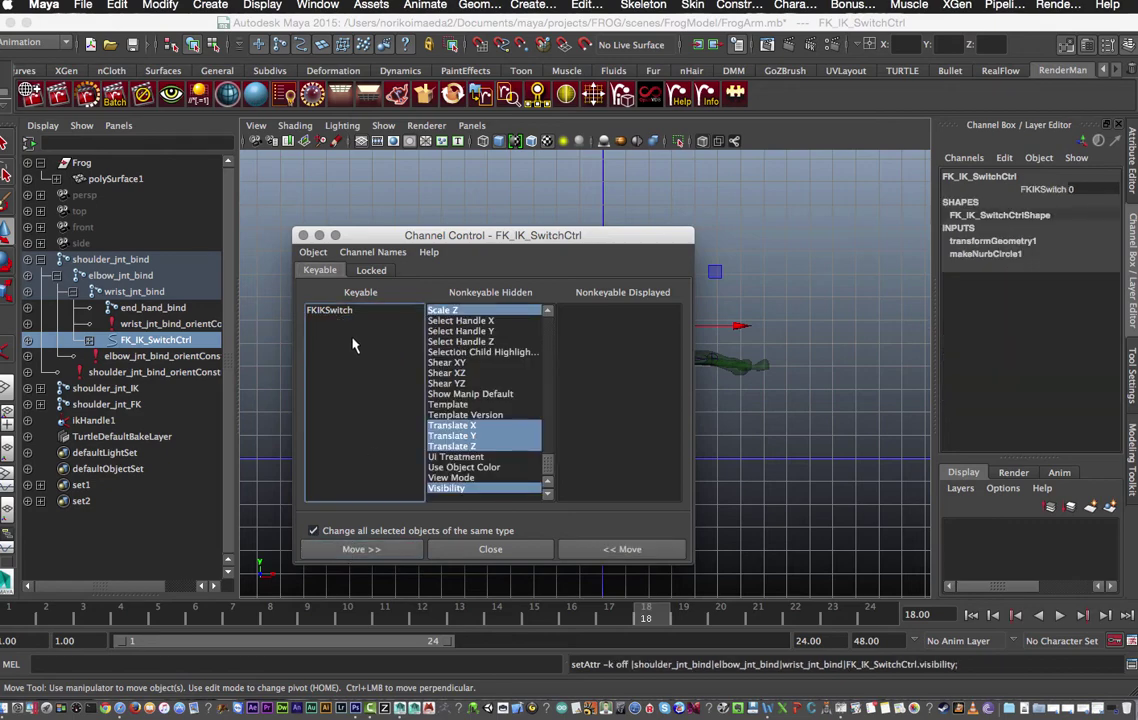
left_click(338, 311)
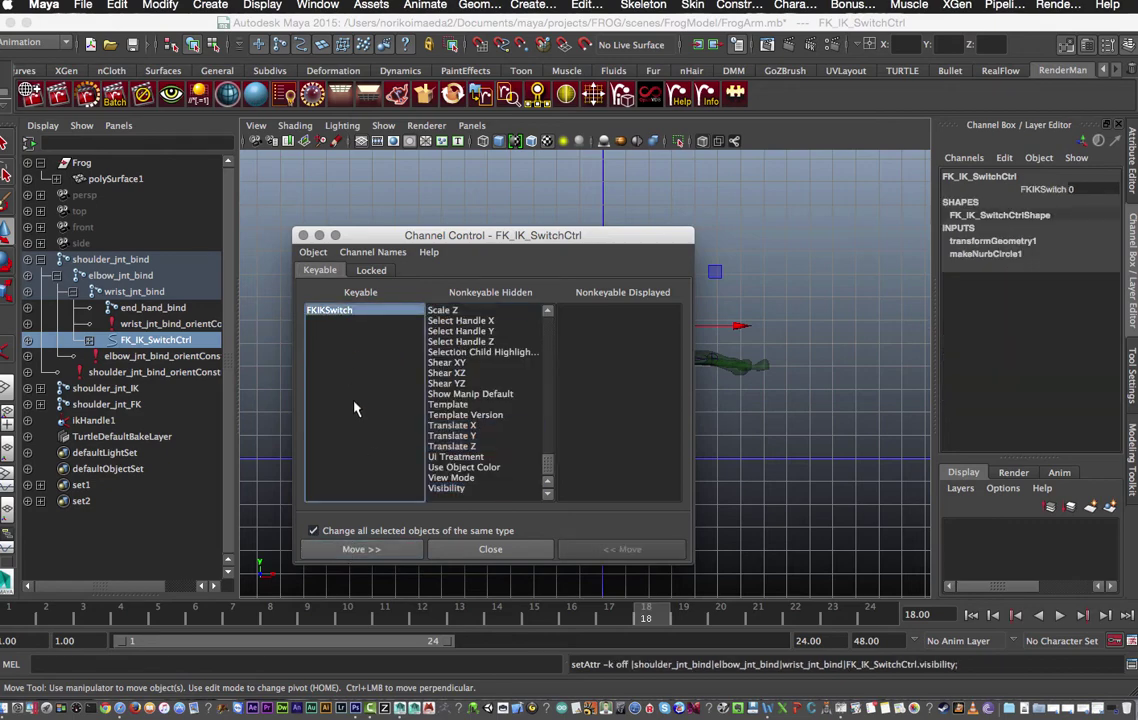
left_click(490, 549)
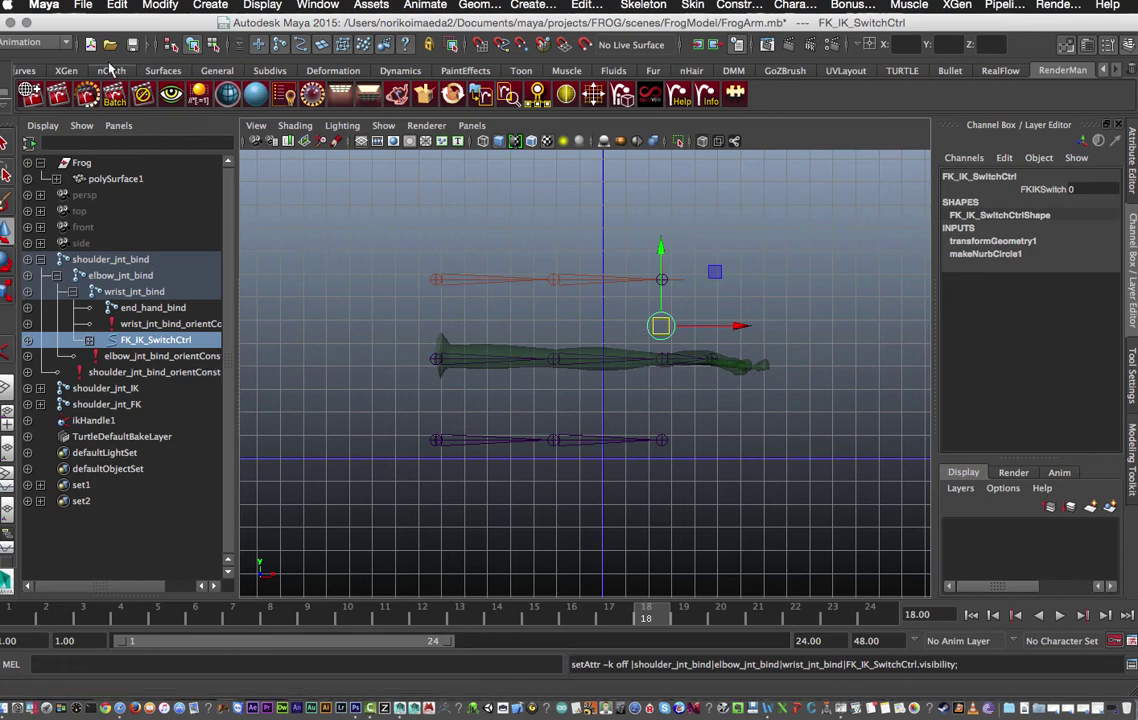
- Open the Set Driven Key window and load FK_IK_SwitchCtrl as the driver
left_click(439, 8)
mouse_move(503, 78)
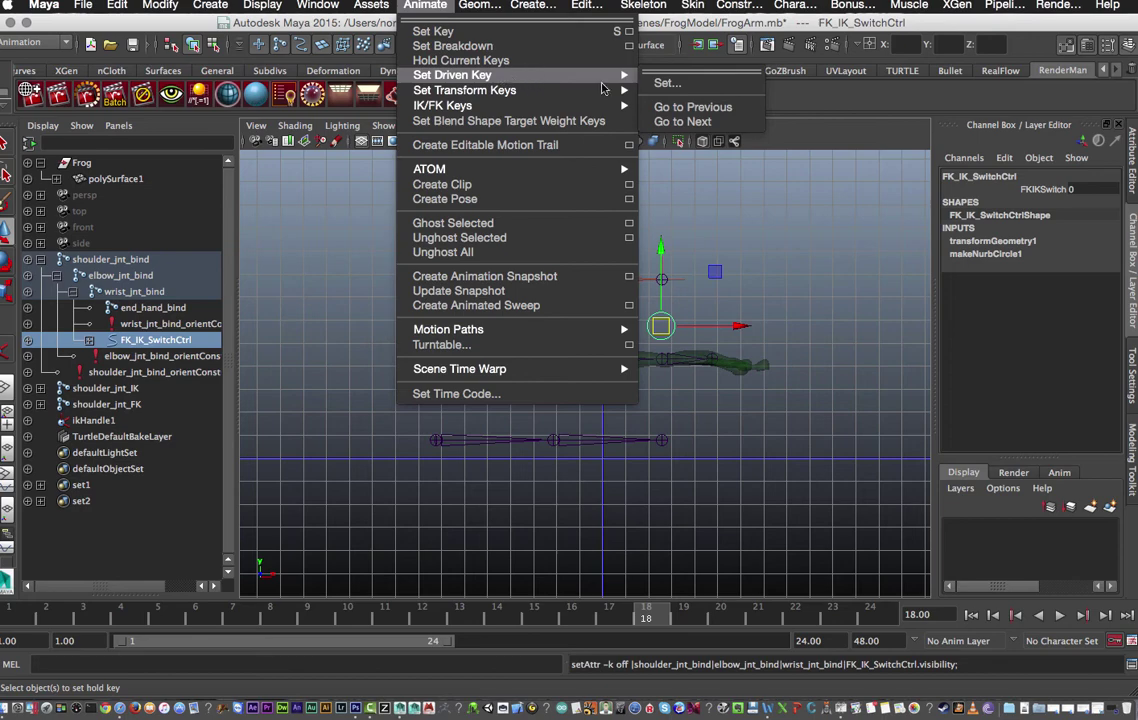
left_click(668, 83)
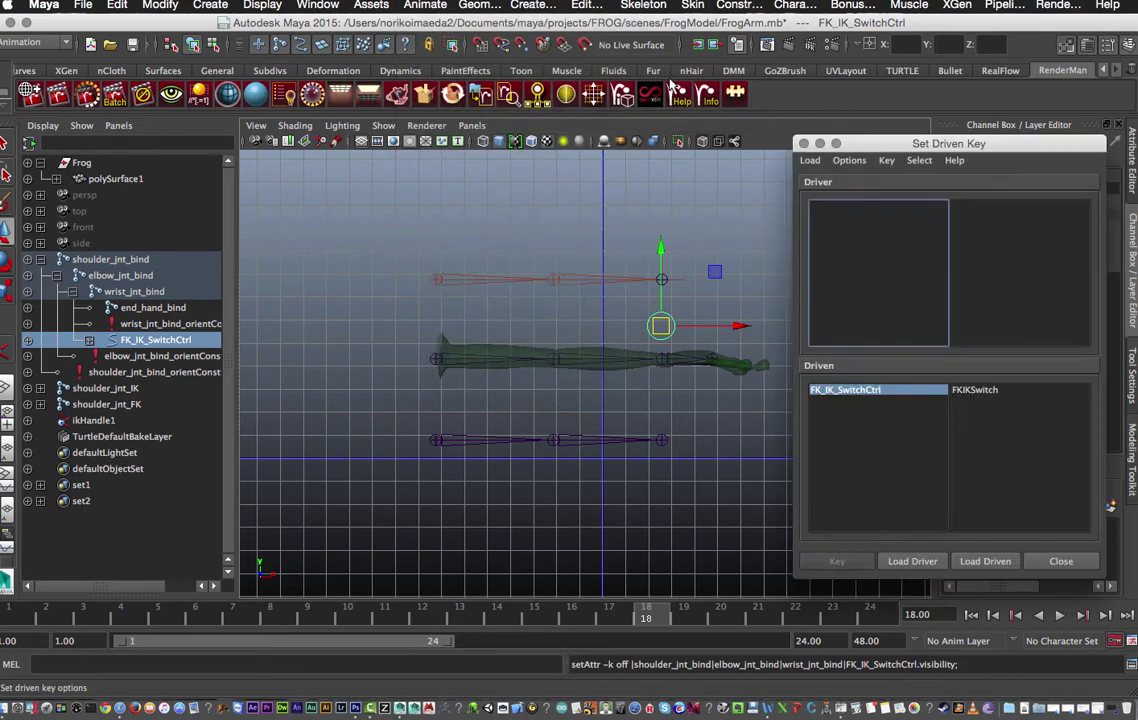
left_click(677, 328)
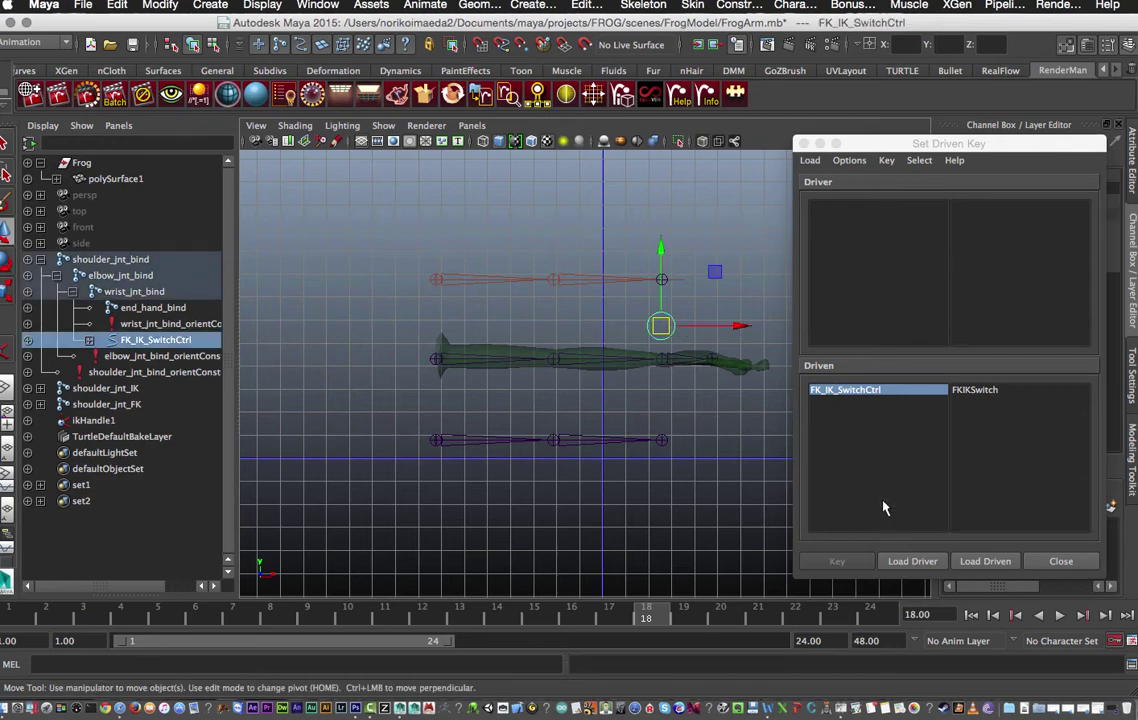
left_click(910, 561)
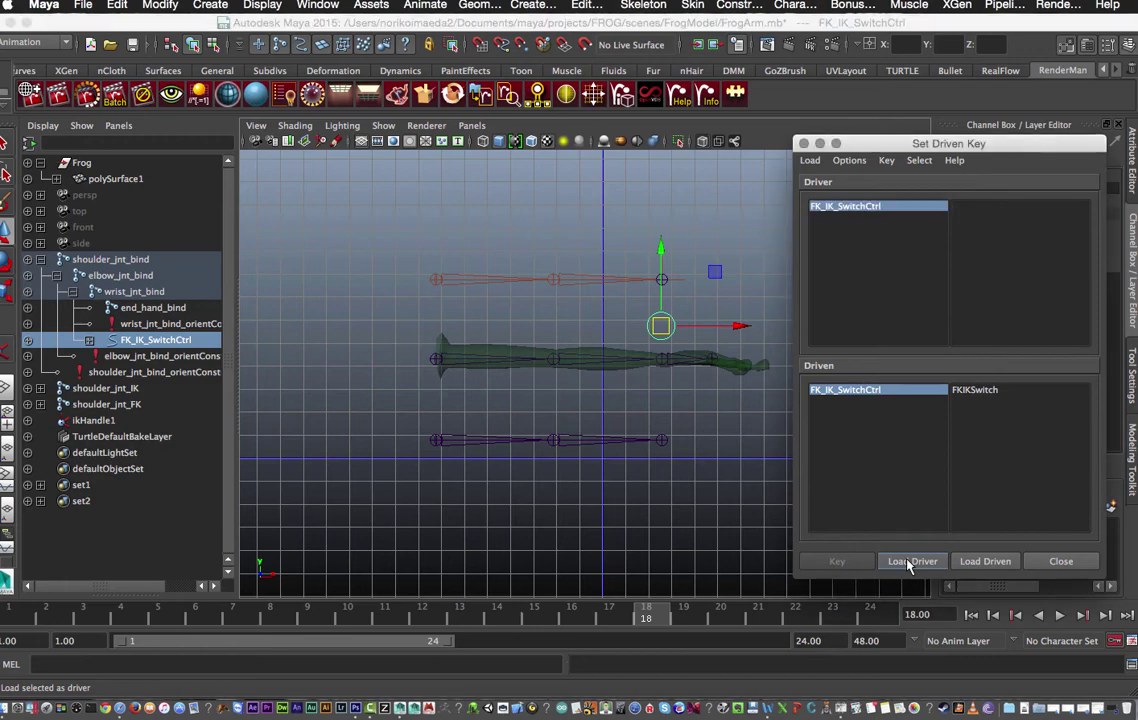
left_click(862, 398)
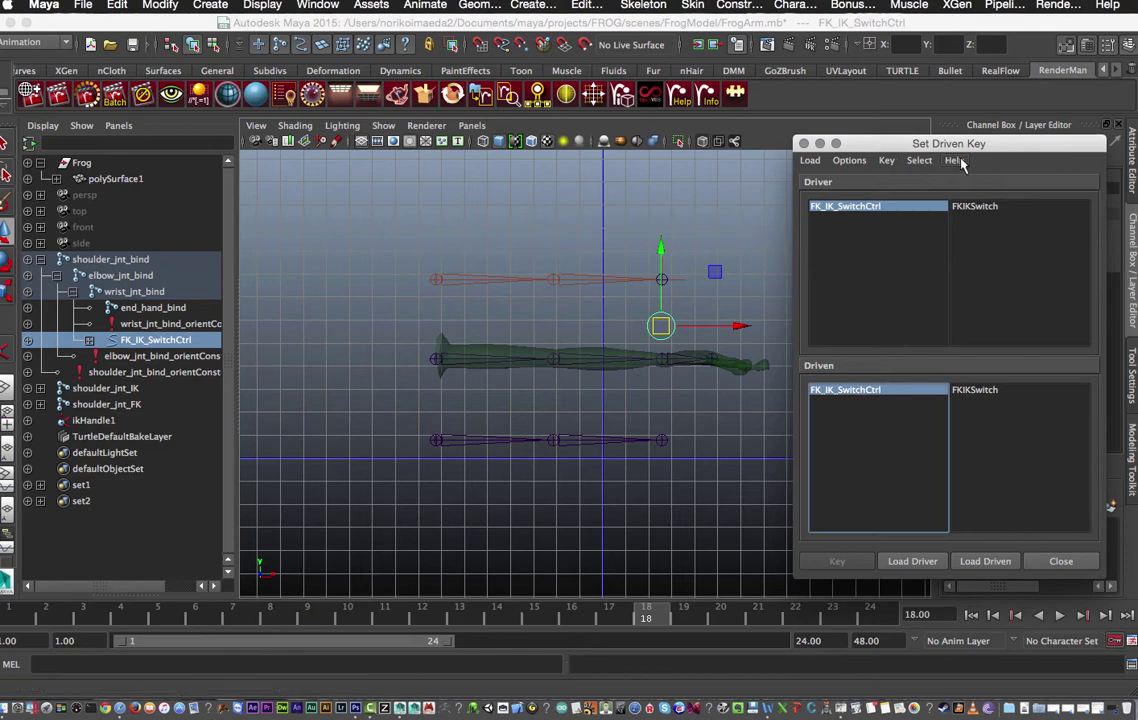
left_click_drag(945, 145, 835, 124)
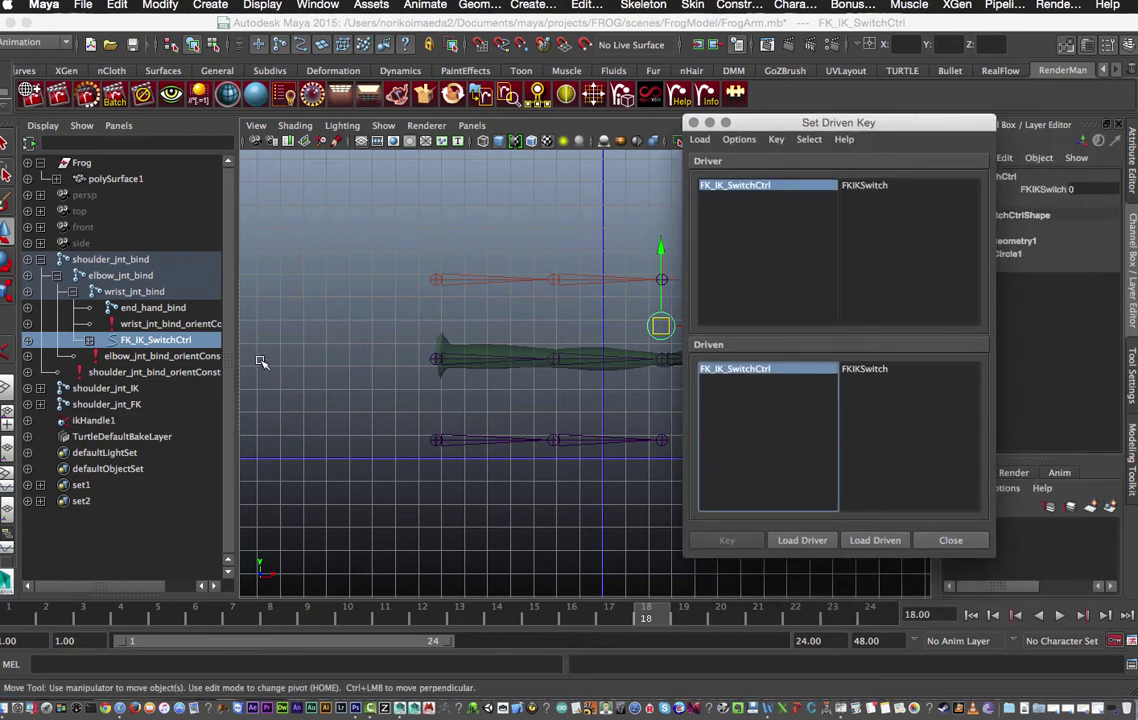
- Widen the Outliner to show full constraint names and expand the shoulder_jnt_IK and FK_IK_SwitchCtrl hierarchies
left_click_drag(234, 362, 305, 372)
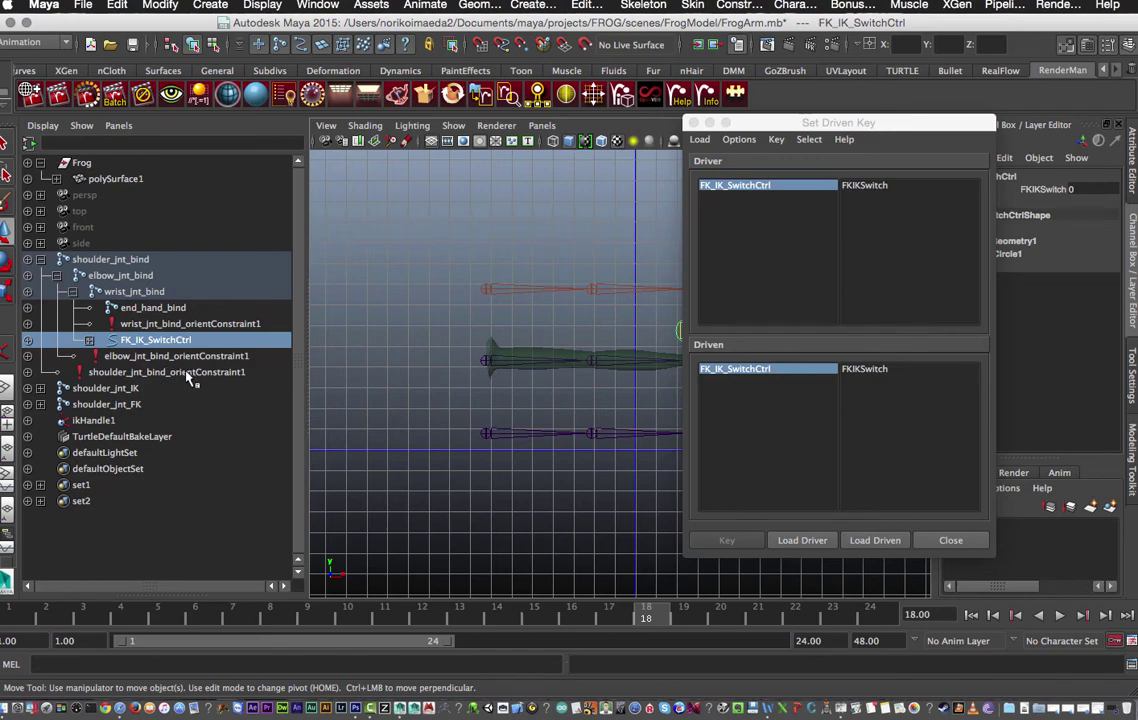
left_click(40, 388)
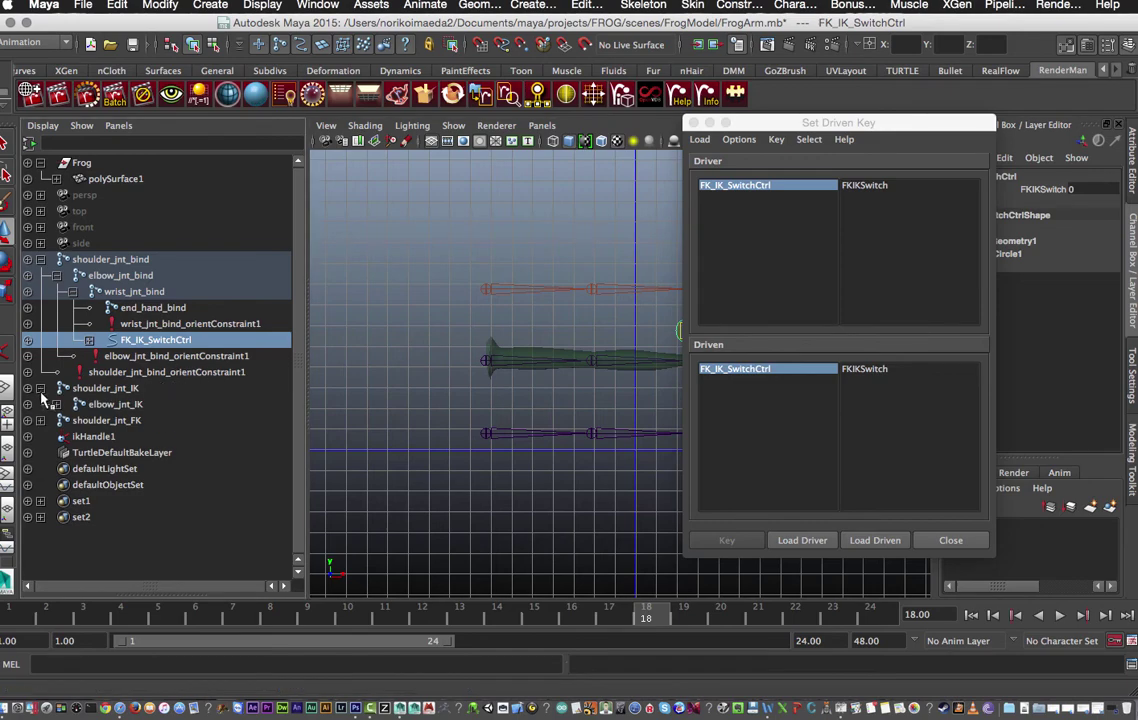
left_click(40, 404)
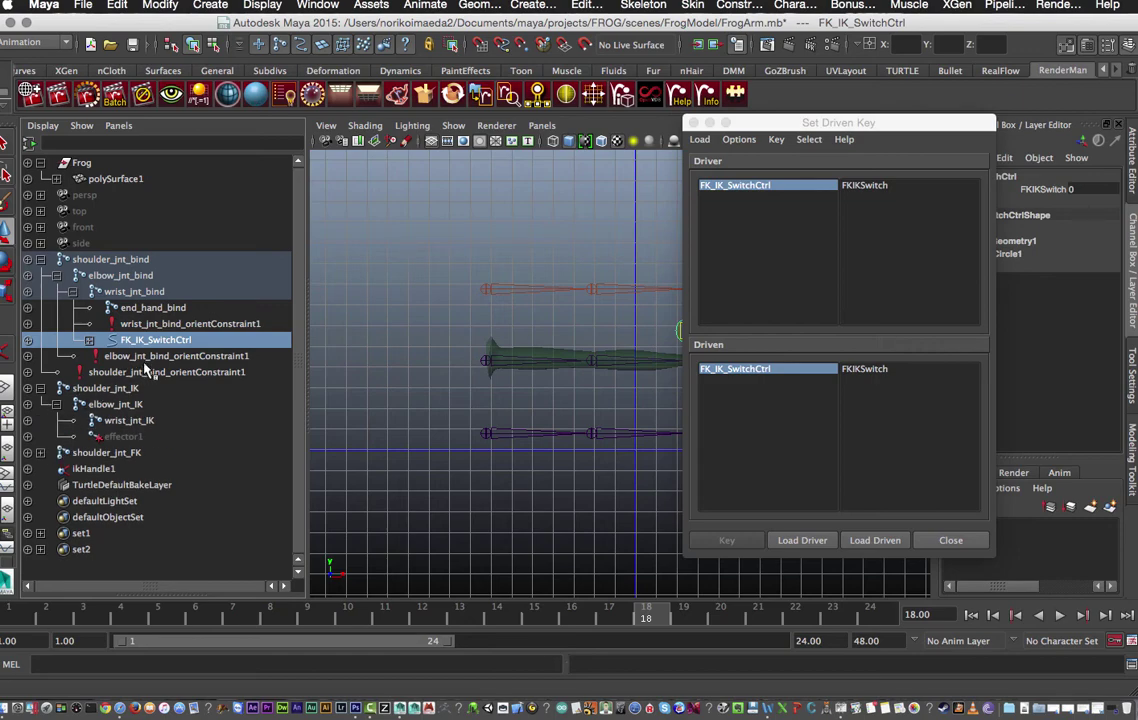
left_click(89, 340)
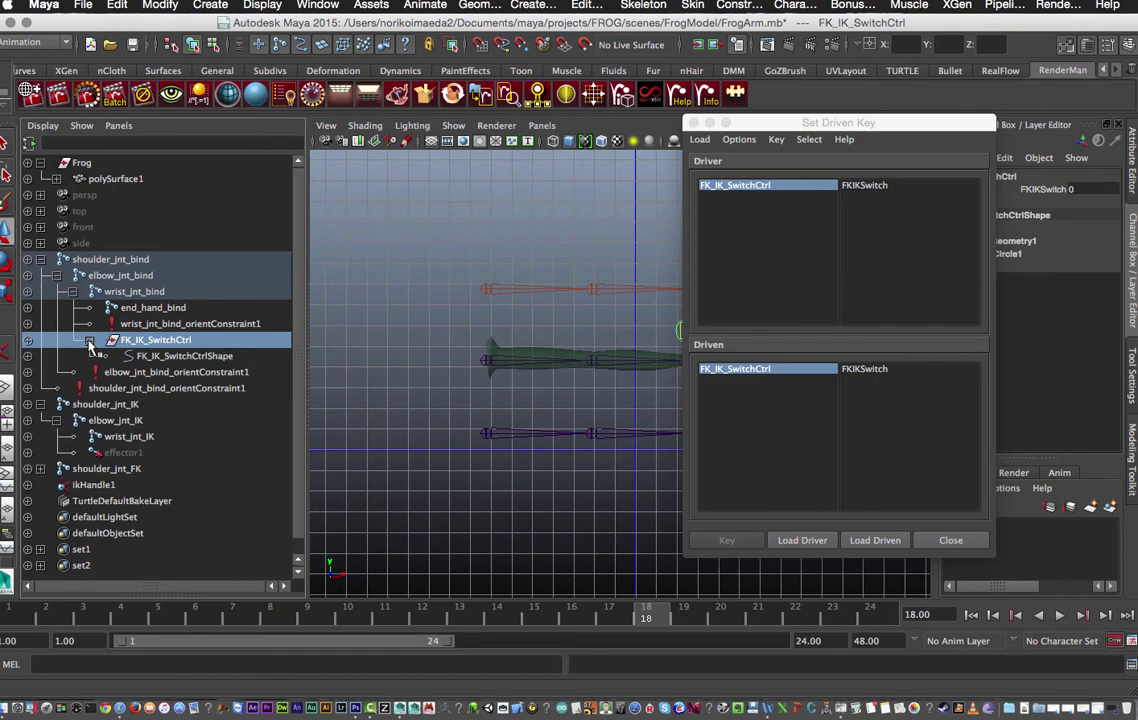
- Load elbow_jnt_bind_orientConstraint1 and shoulder_jnt_bind_orientConstraint1 as the driven objects for Set Driven Key
left_click(201, 389)
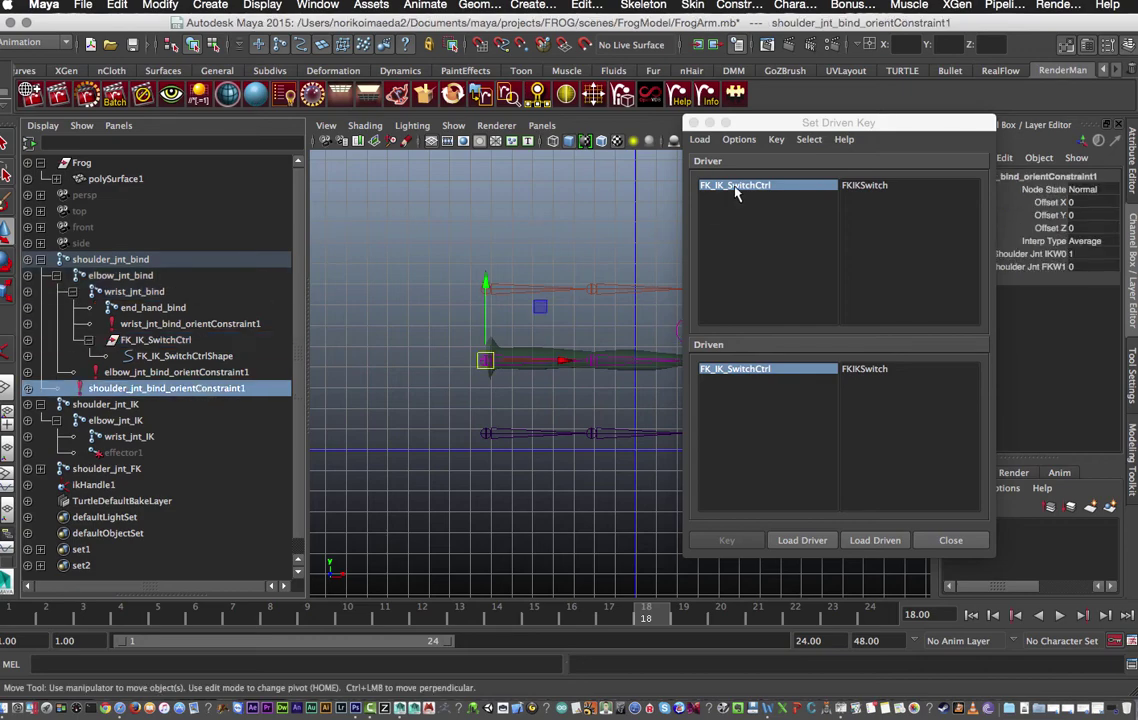
left_click_drag(803, 124, 498, 218)
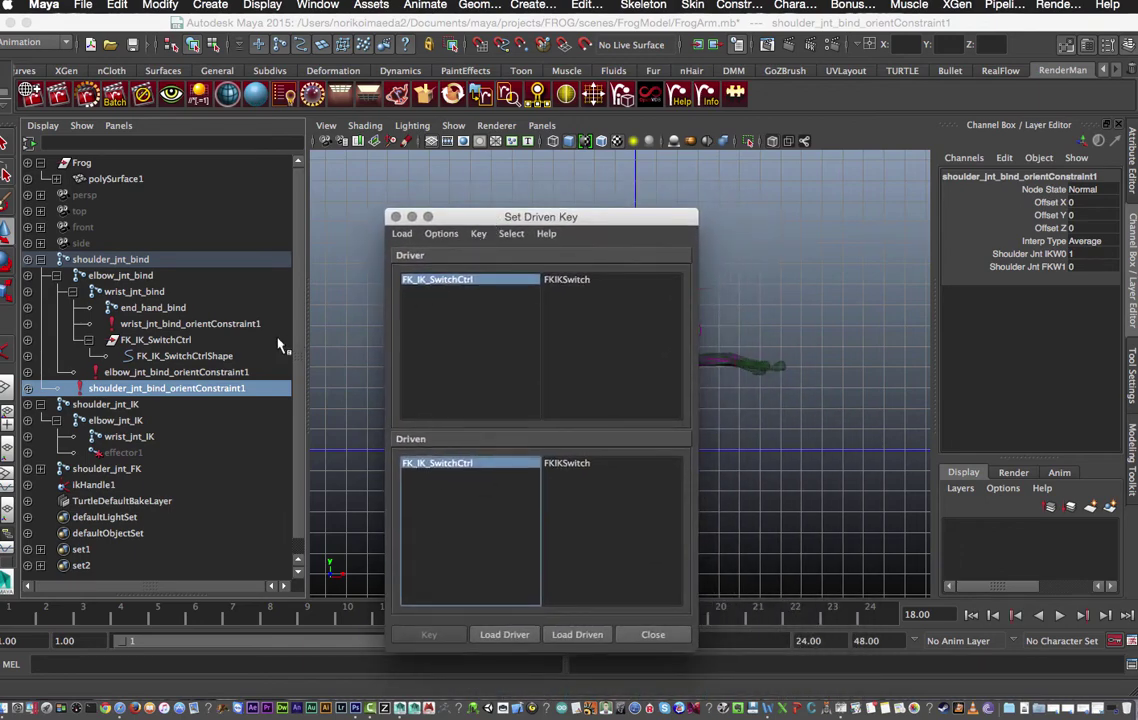
left_click(45, 323)
left_click(110, 371)
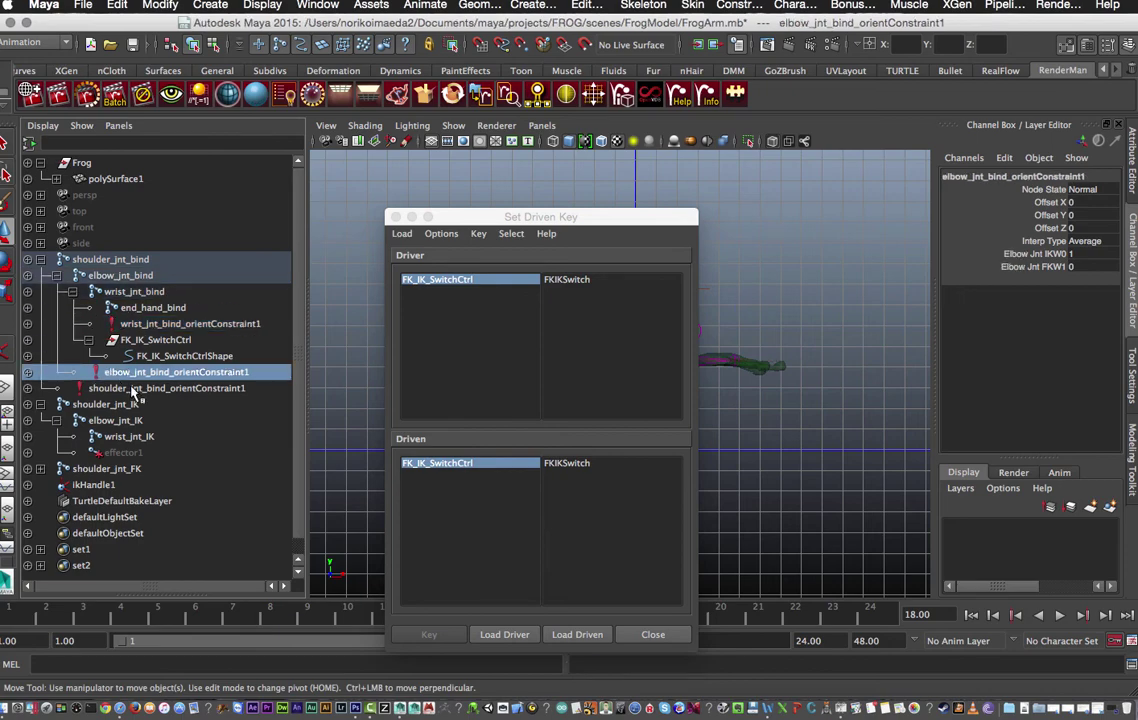
left_click(135, 388, "shift")
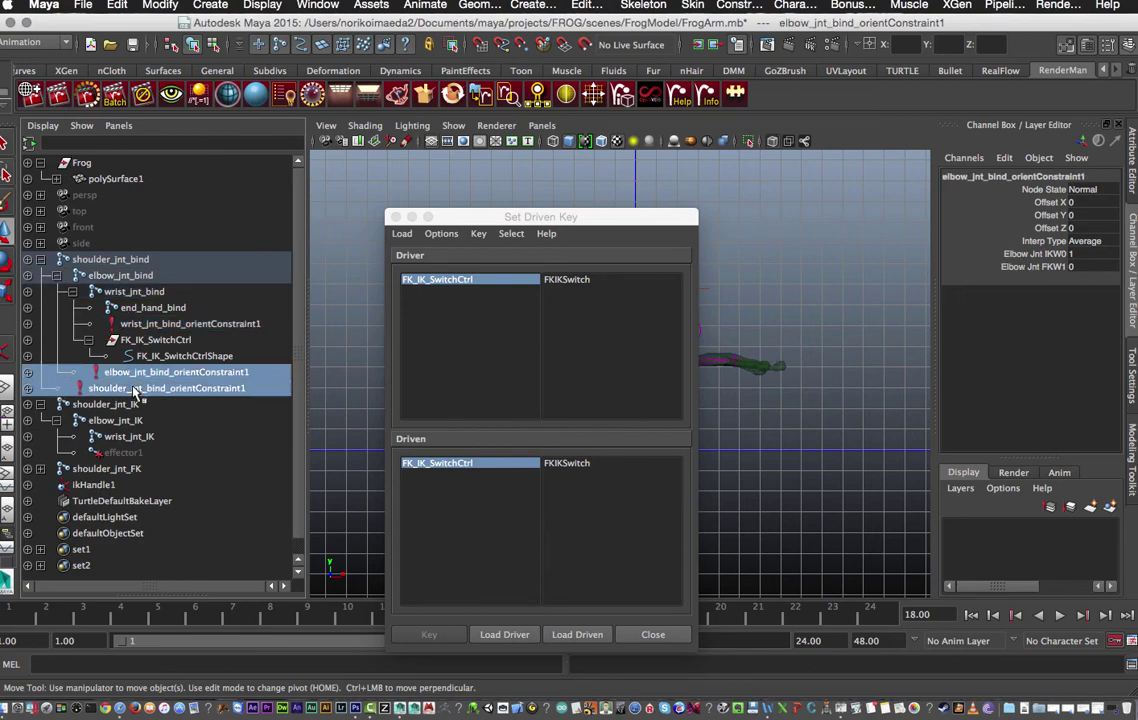
left_click(577, 636)
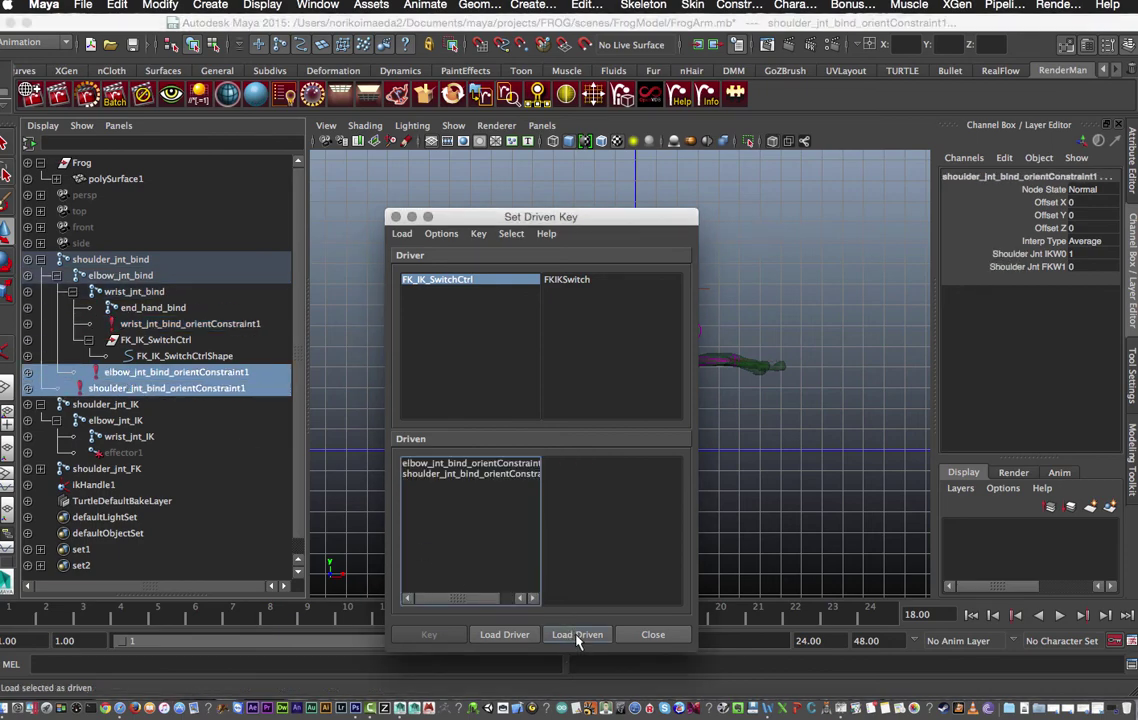
- Choose Shoulder Jnt IKW0 and Shoulder Jnt FKW1 of the shoulder orient constraint as driven attributes, keeping the viewport and channels uncovered
left_click(465, 476)
left_click(465, 464)
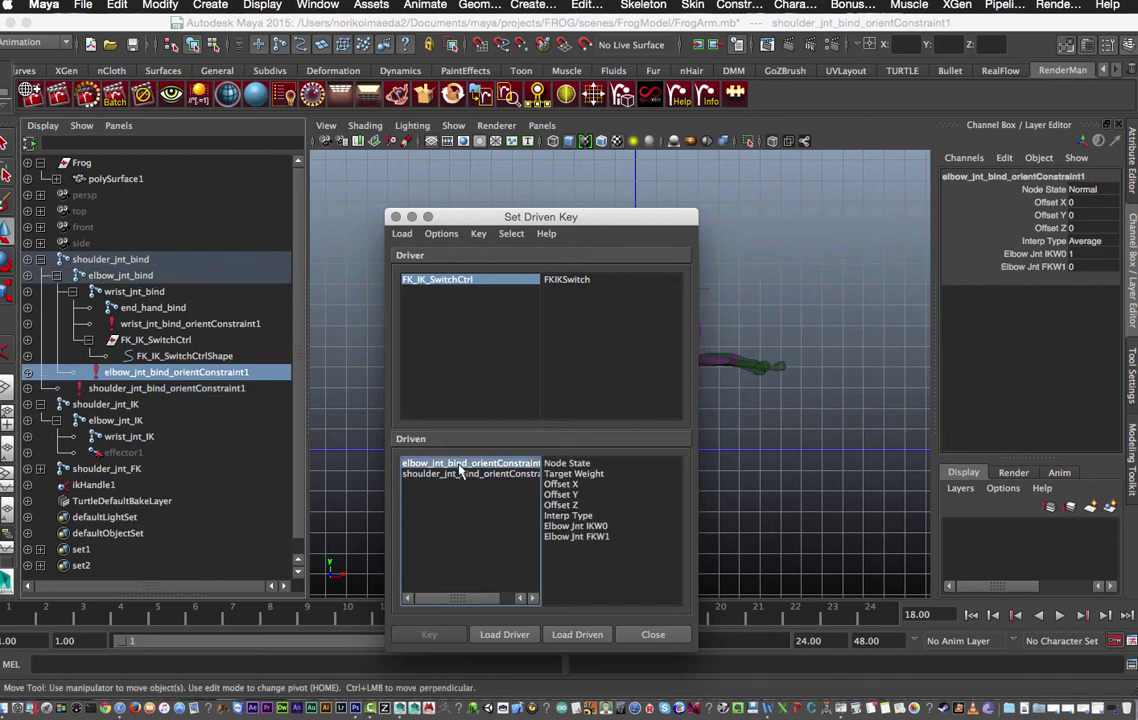
left_click(460, 476)
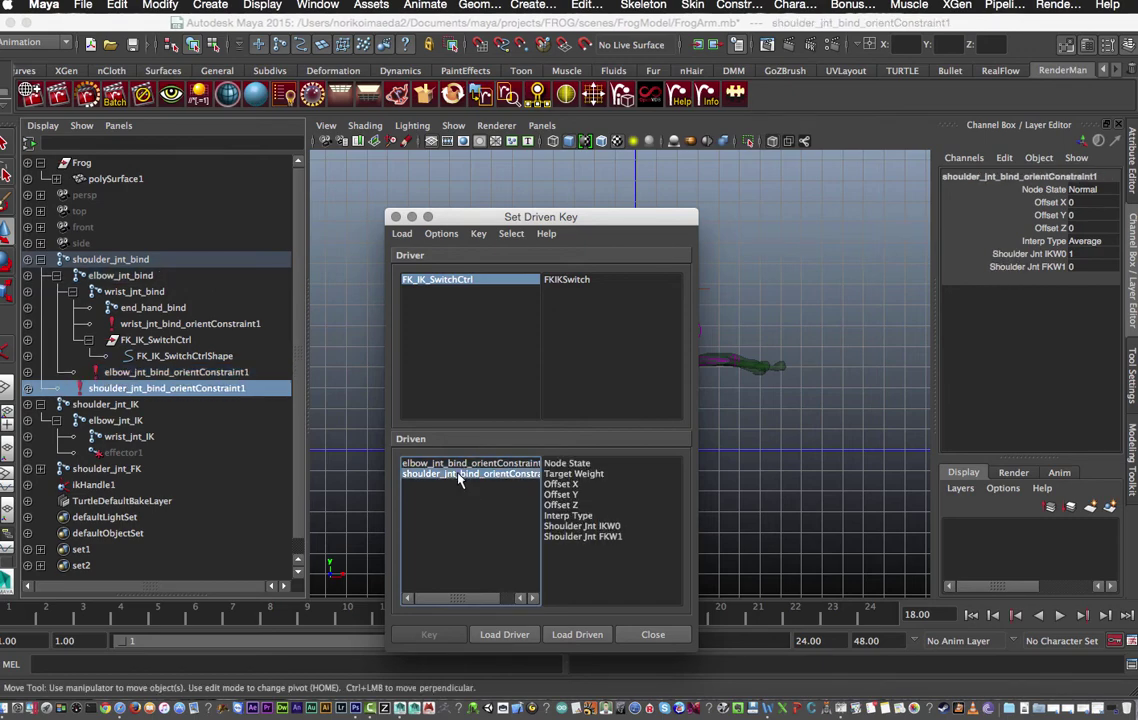
left_click(590, 527)
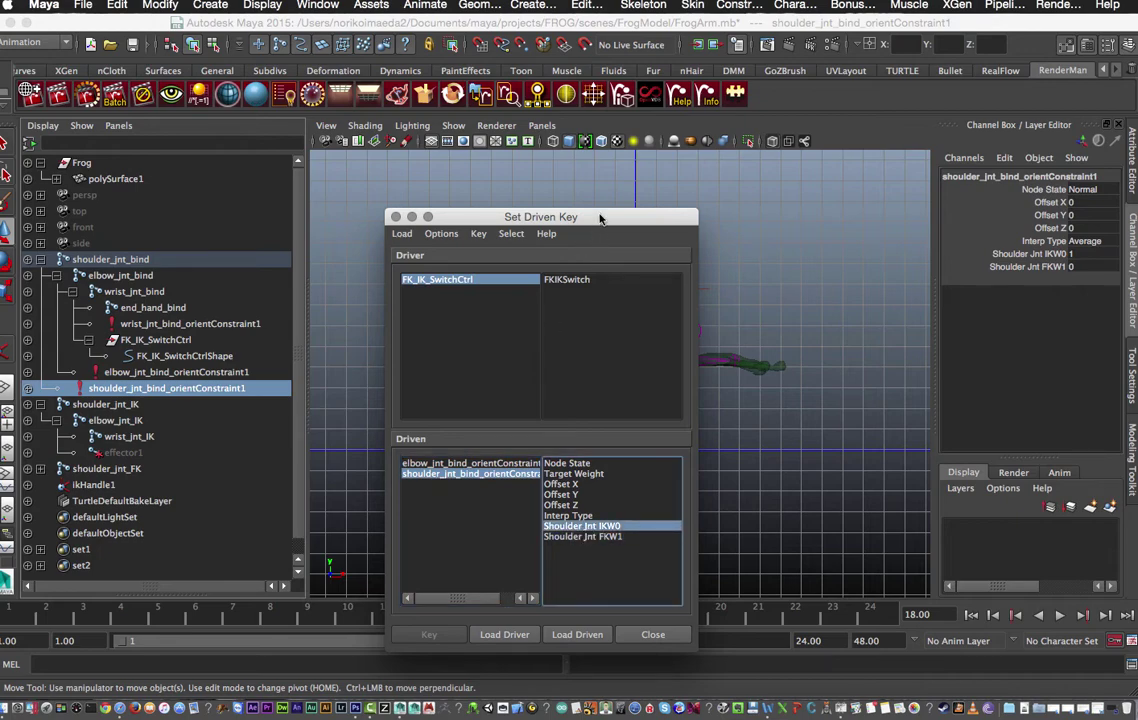
left_click_drag(600, 218, 446, 78)
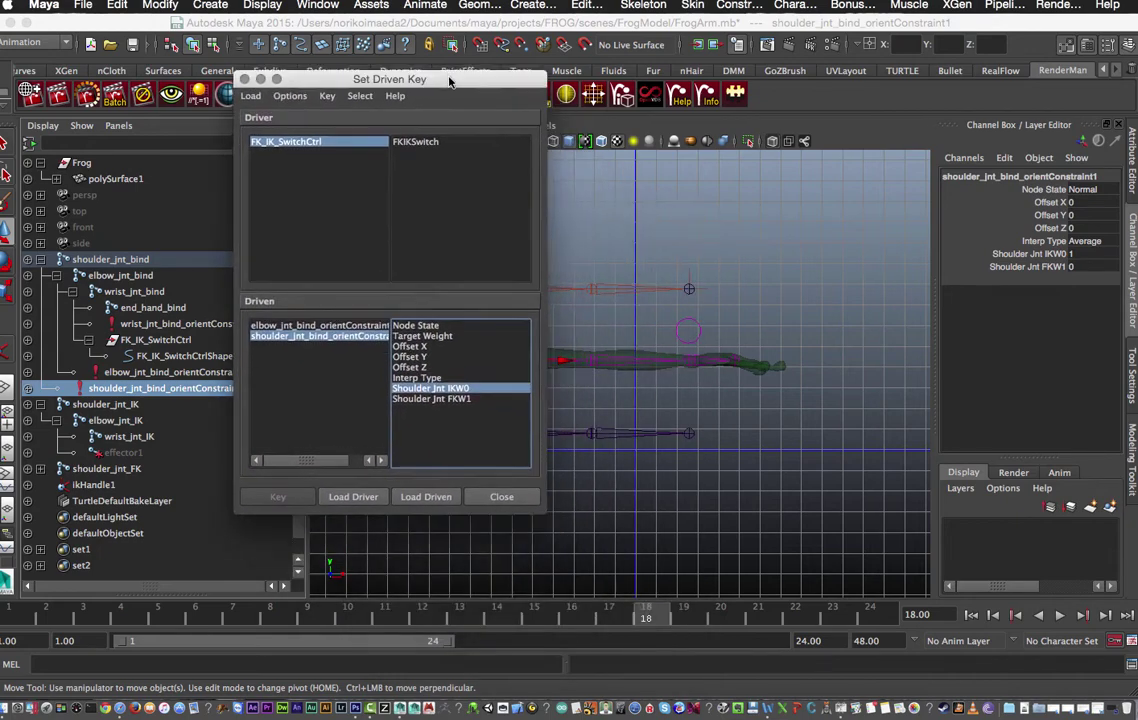
left_click(430, 396, "shift")
left_click_drag(394, 73, 198, 51)
- Test the IK arm by moving ikHandle1 slightly, and undo the move
left_click(594, 248)
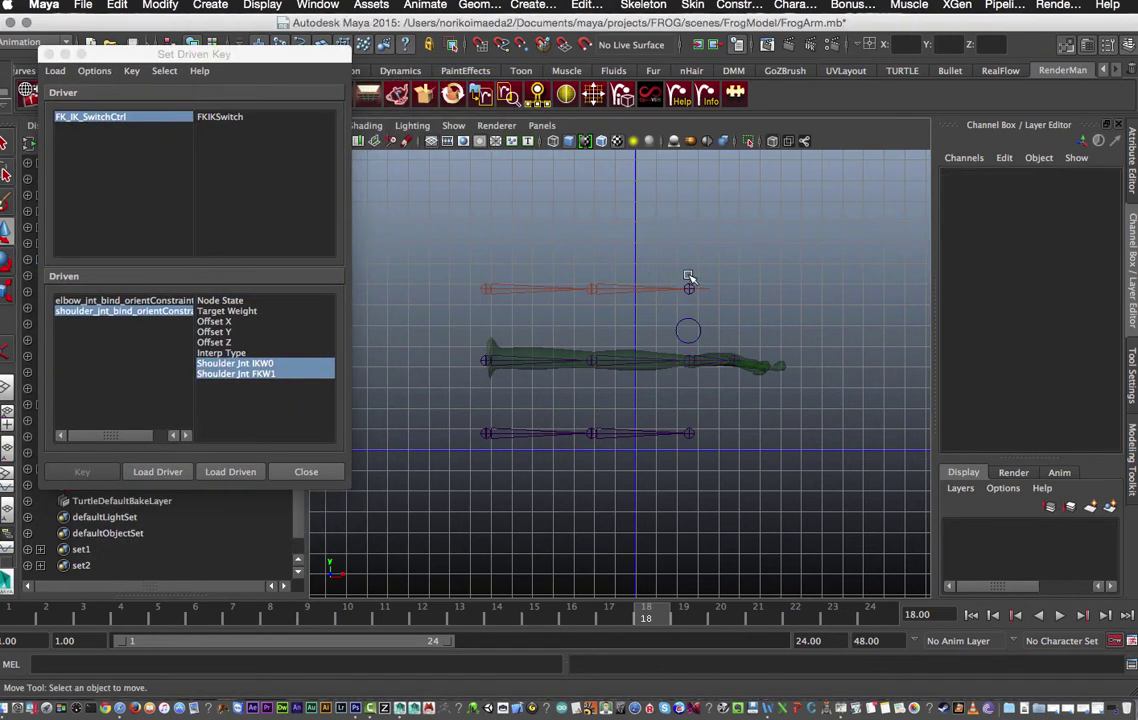
left_click_drag(692, 274, 682, 299)
key("super+z")
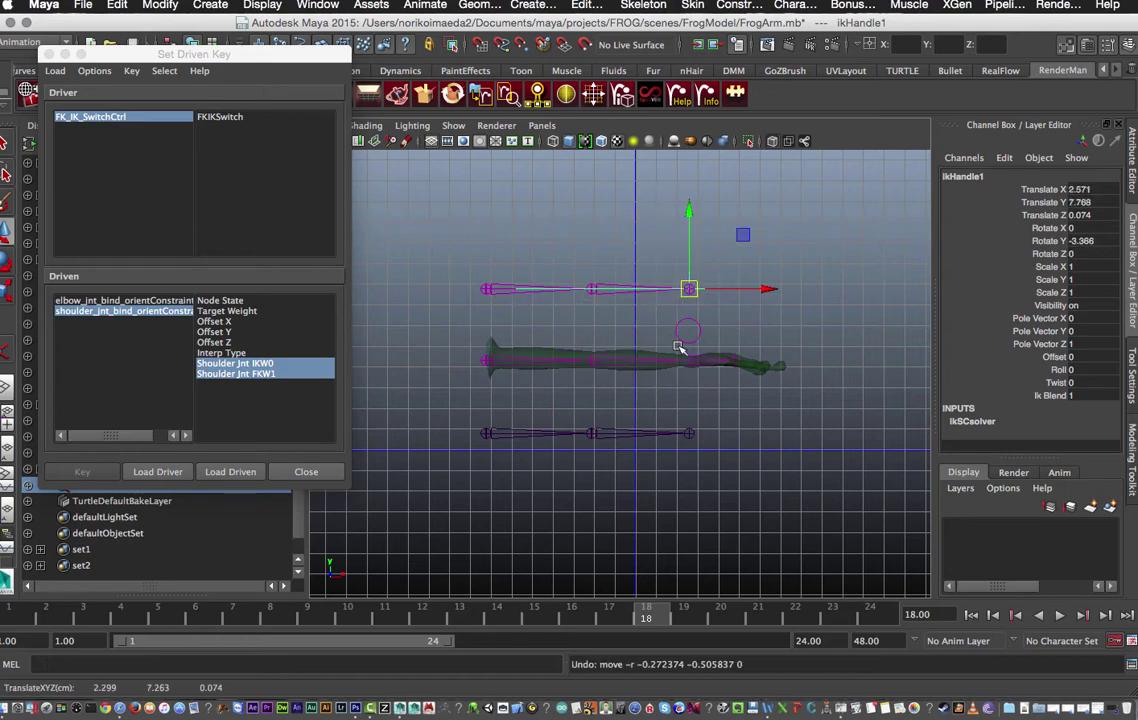
- Set a driven key from FK_IK_SwitchCtrl's FKIKSwitch at 0 to the shoulder constraint's IKW0 and FKW1 weights
left_click_drag(220, 57, 276, 53)
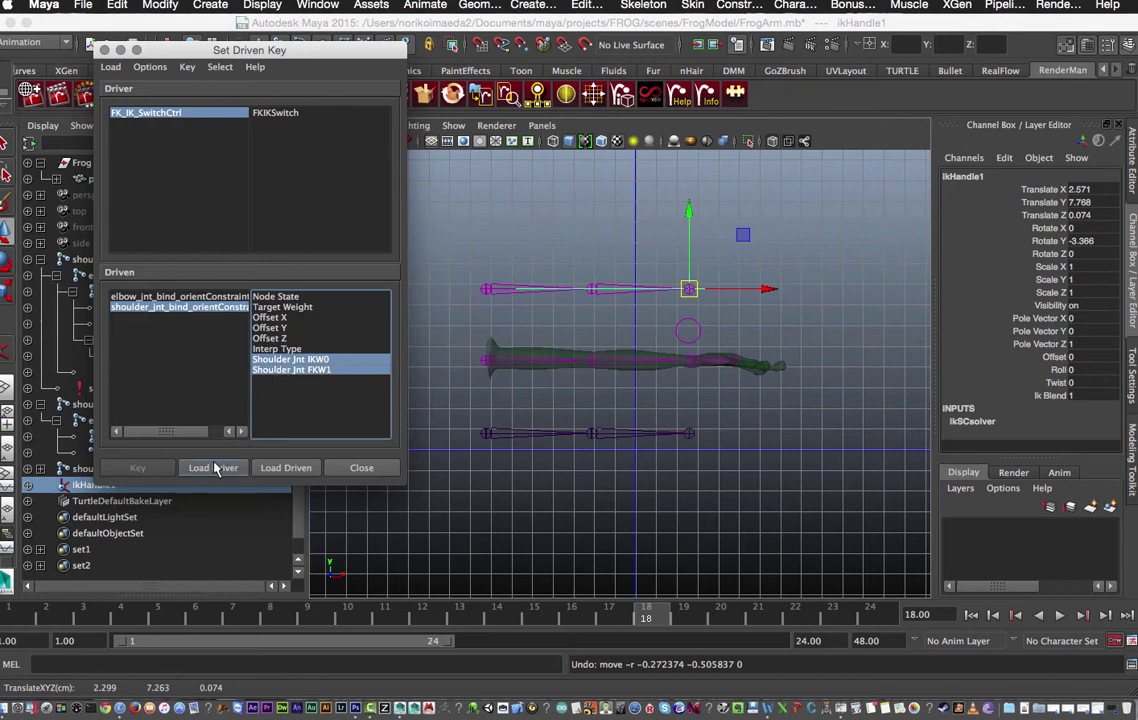
left_click(688, 332)
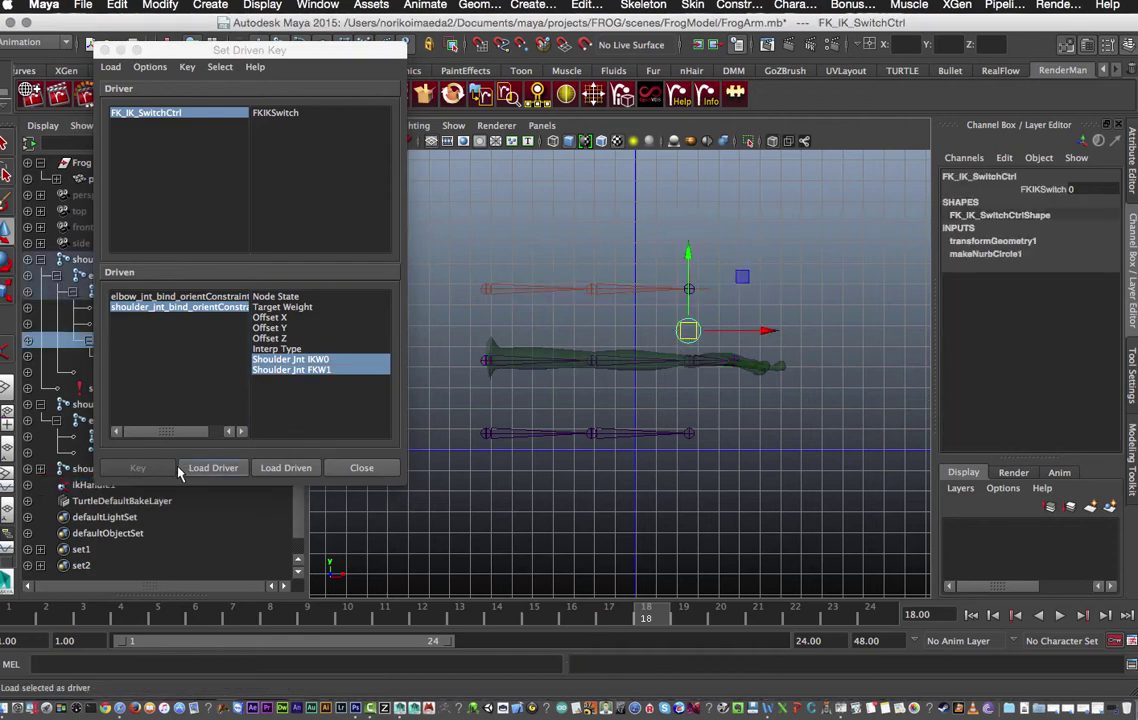
left_click(284, 115)
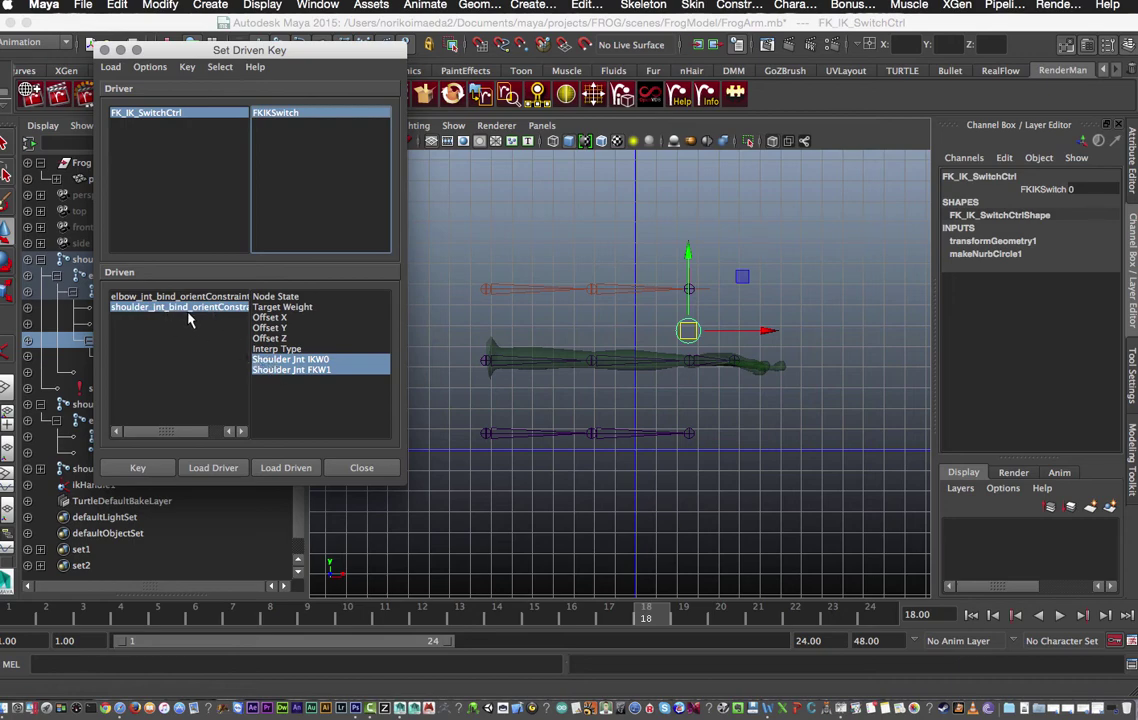
left_click(138, 468)
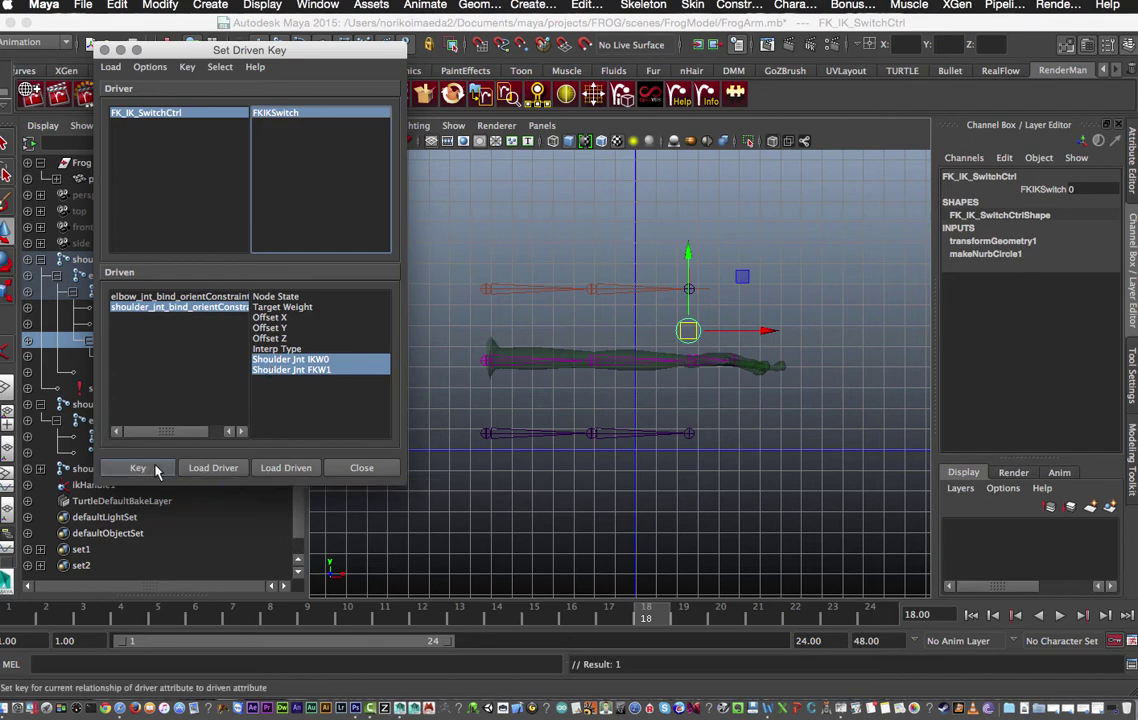
- Set a driven key from FKIKSwitch at 0 to Elbow Jnt IKW0 and Elbow Jnt FKW1 of the elbow orient constraint
left_click(180, 296)
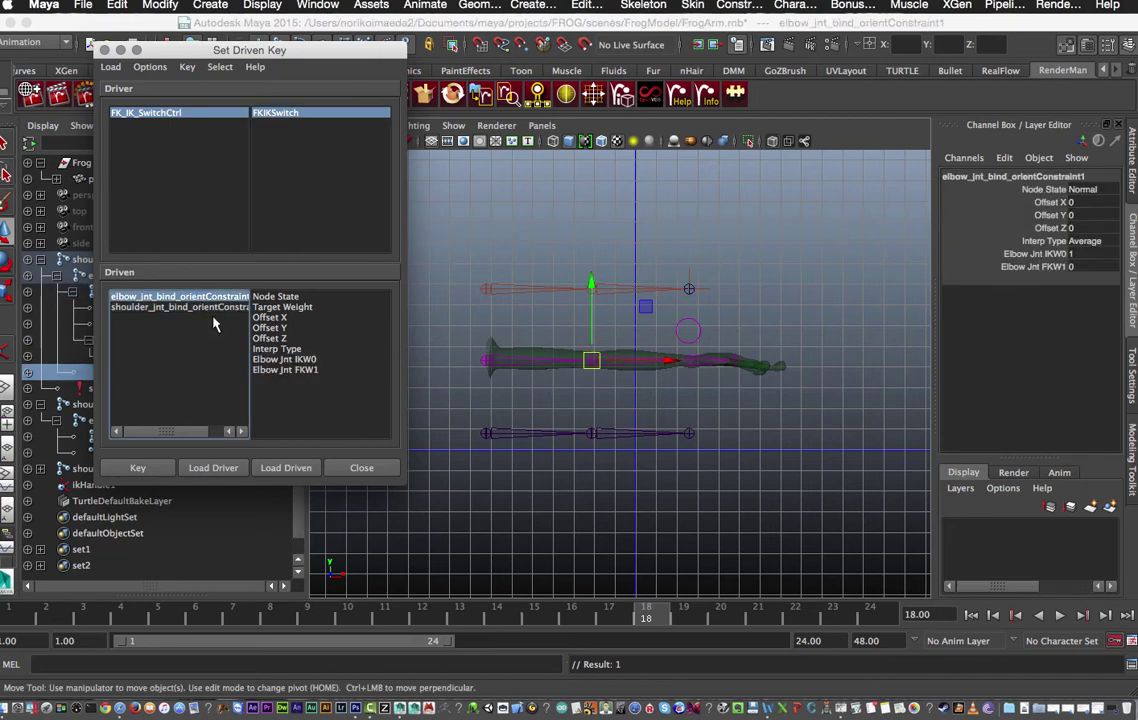
left_click(265, 360)
left_click(265, 370, "shift")
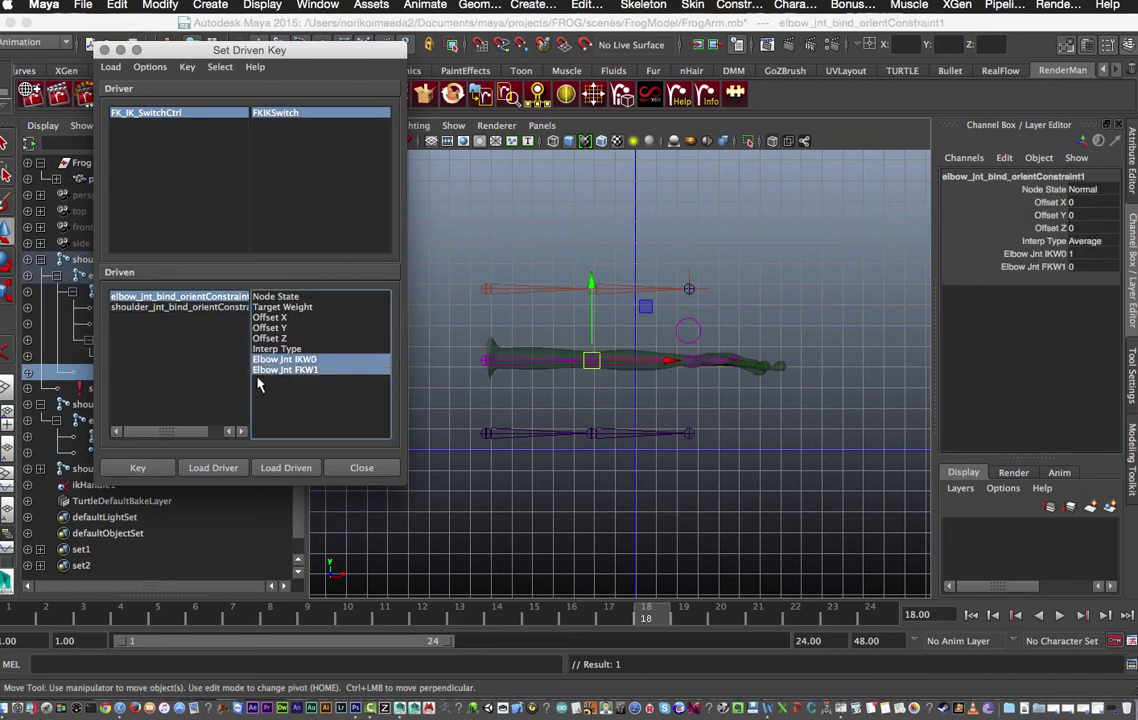
left_click(148, 468)
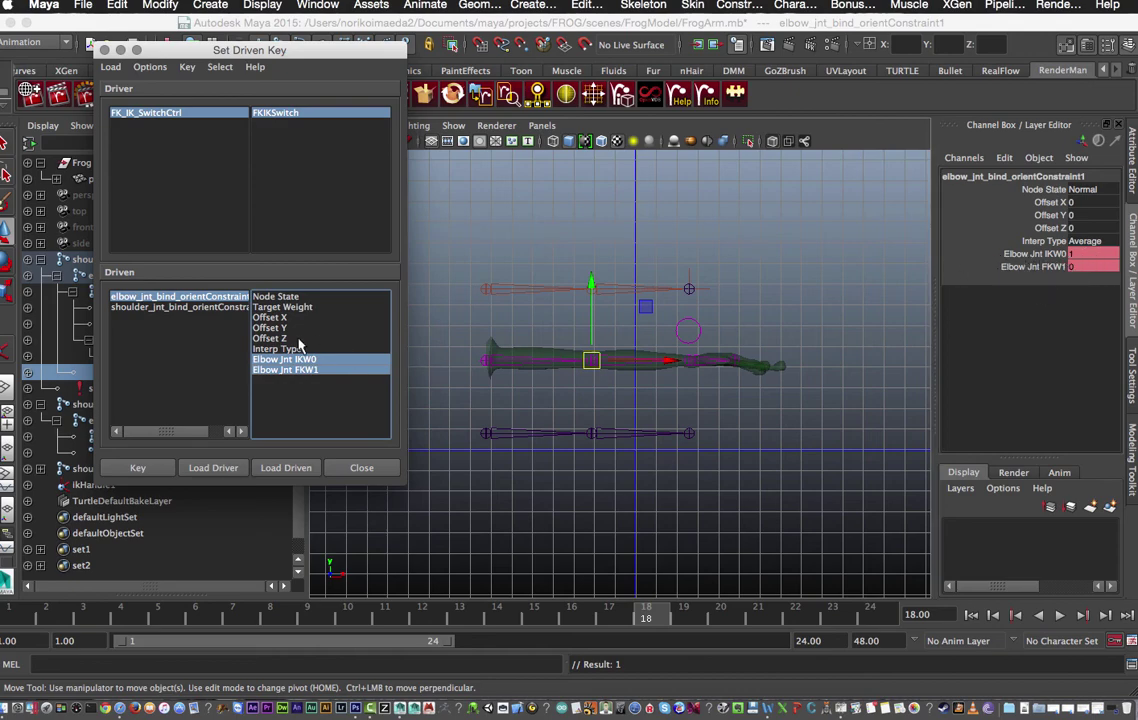
- Set the shoulder orient constraint's Shoulder Jnt FKW1 to 1 and Shoulder Jnt IKW0 to 0 before changing the switch
left_click(180, 307)
left_click(280, 359)
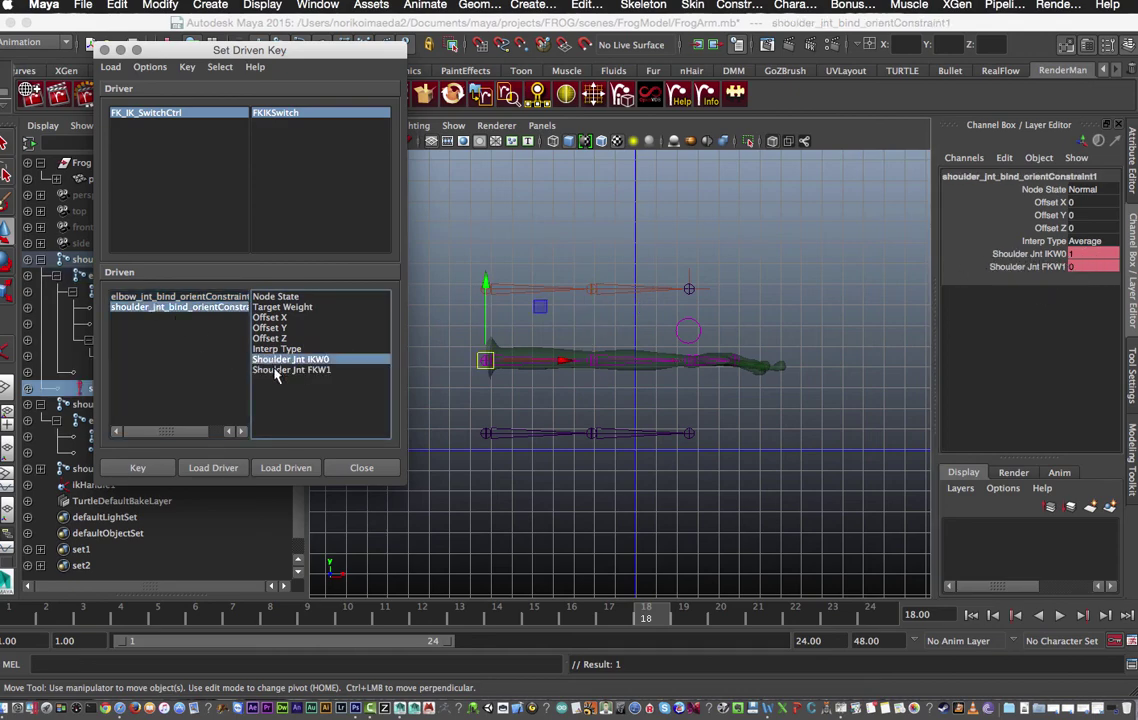
left_click(280, 370, "shift")
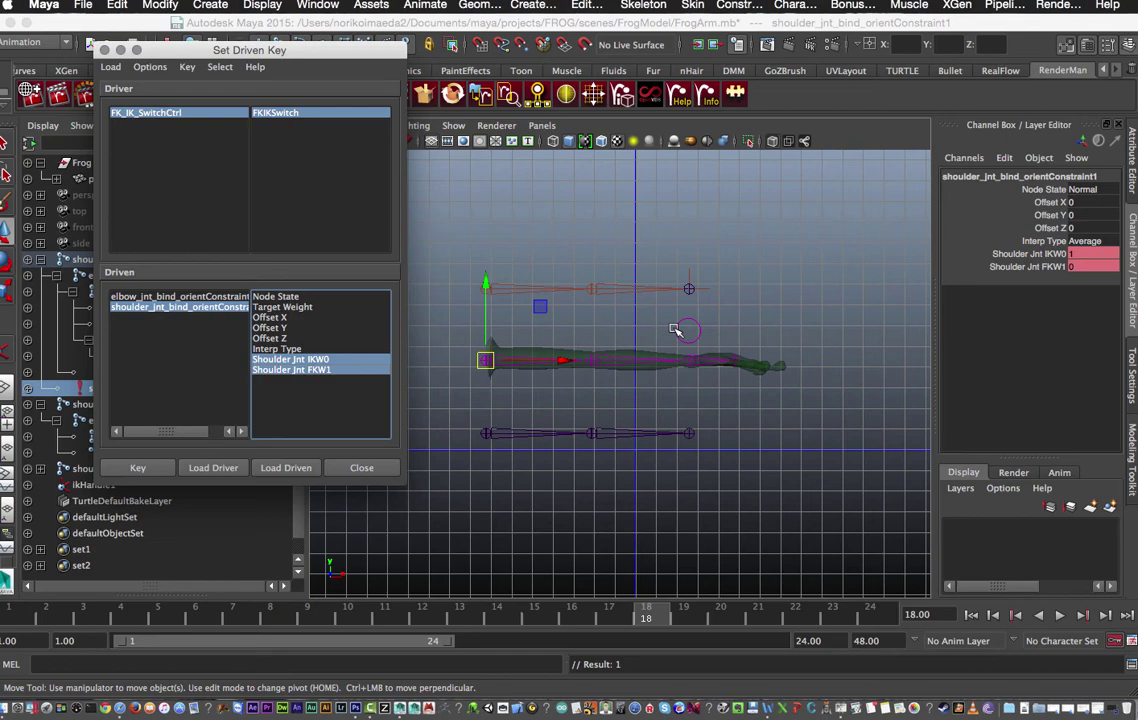
double_click(1088, 268)
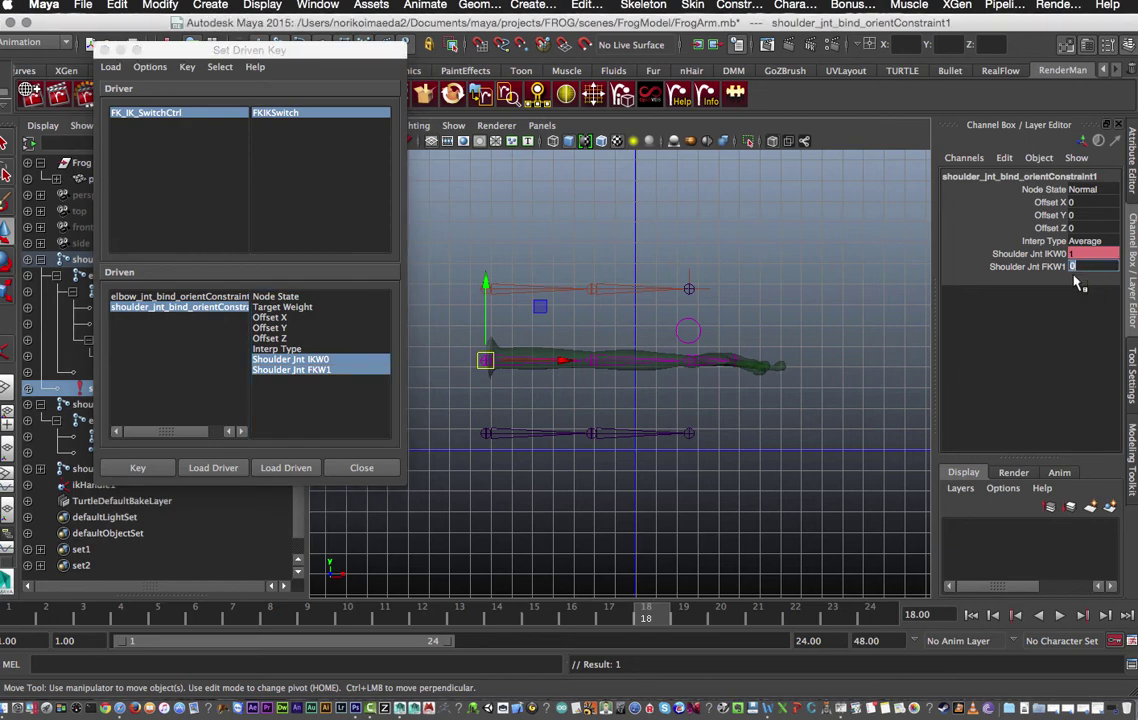
type("1")
left_click(1085, 253)
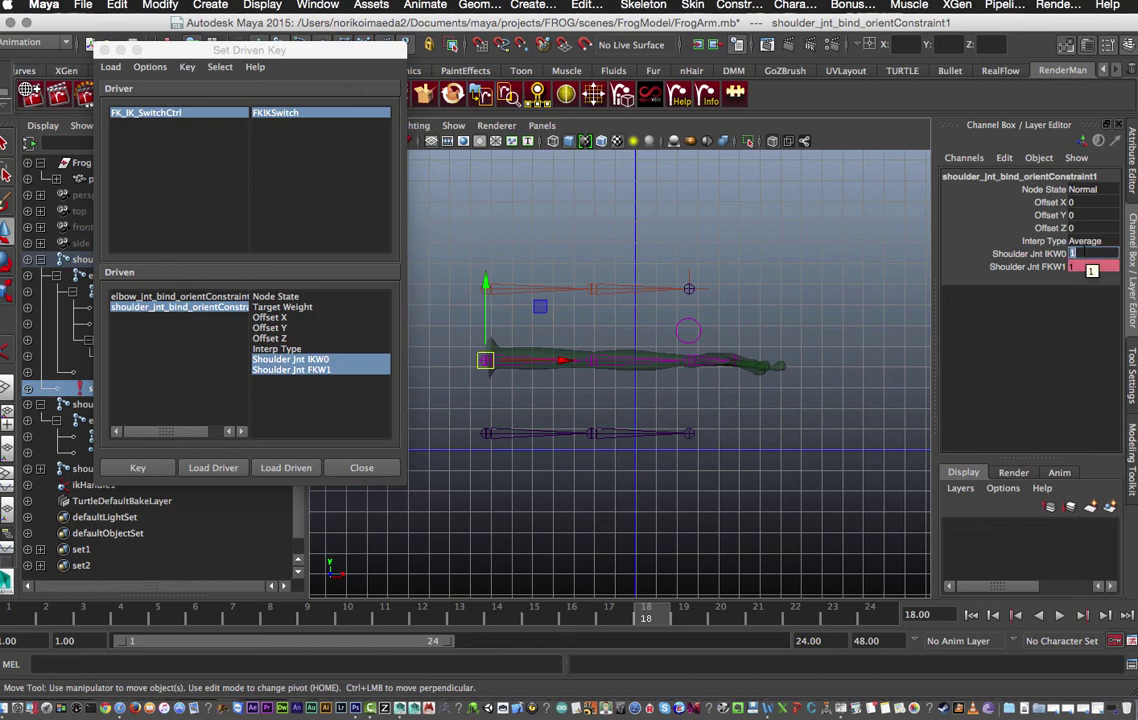
type("0")
- Set FKIKSwitch on FK_IK_SwitchCtrl to 10 and keep it as the driver attribute
left_click(690, 330)
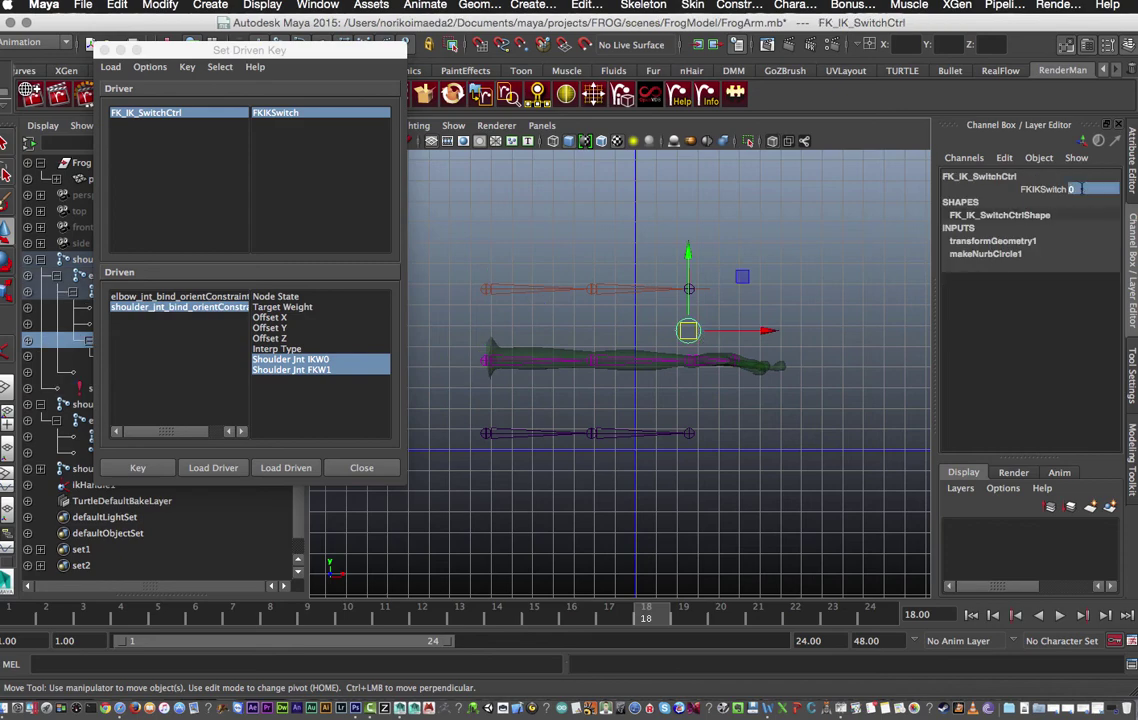
type("10")
key("Return")
left_click(284, 113)
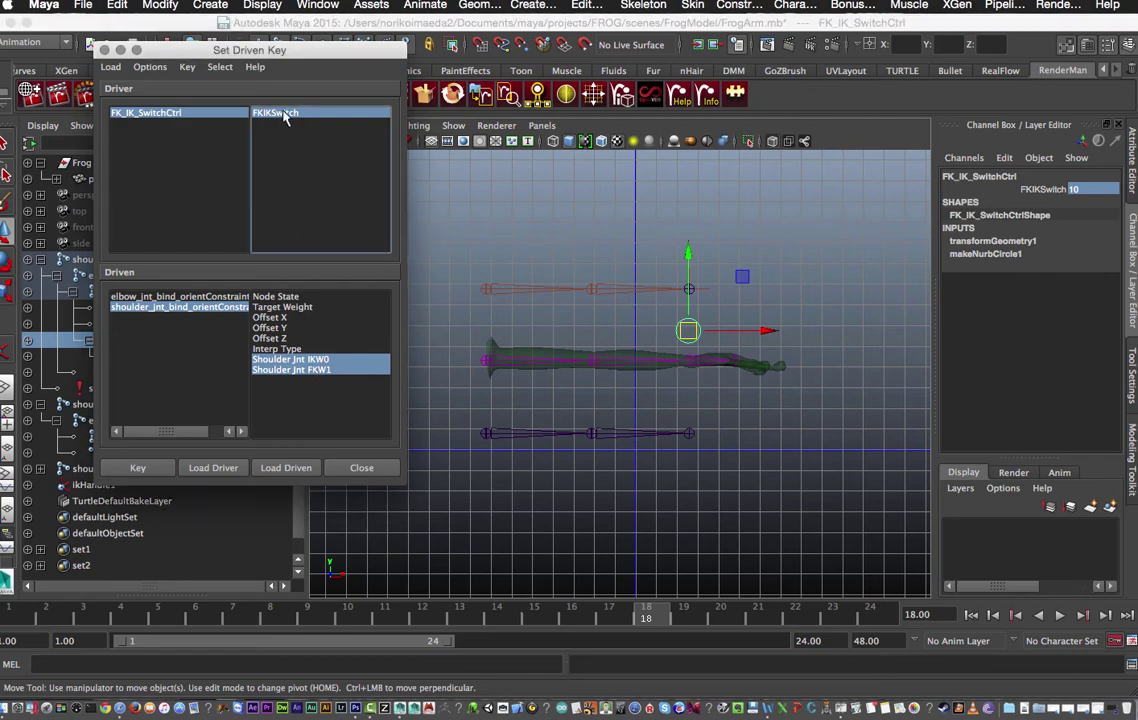
- With the switch at 10, set the shoulder orient constraint's Shoulder Jnt IKW0 to 0 and Shoulder Jnt FKW1 to 1
left_click(199, 297)
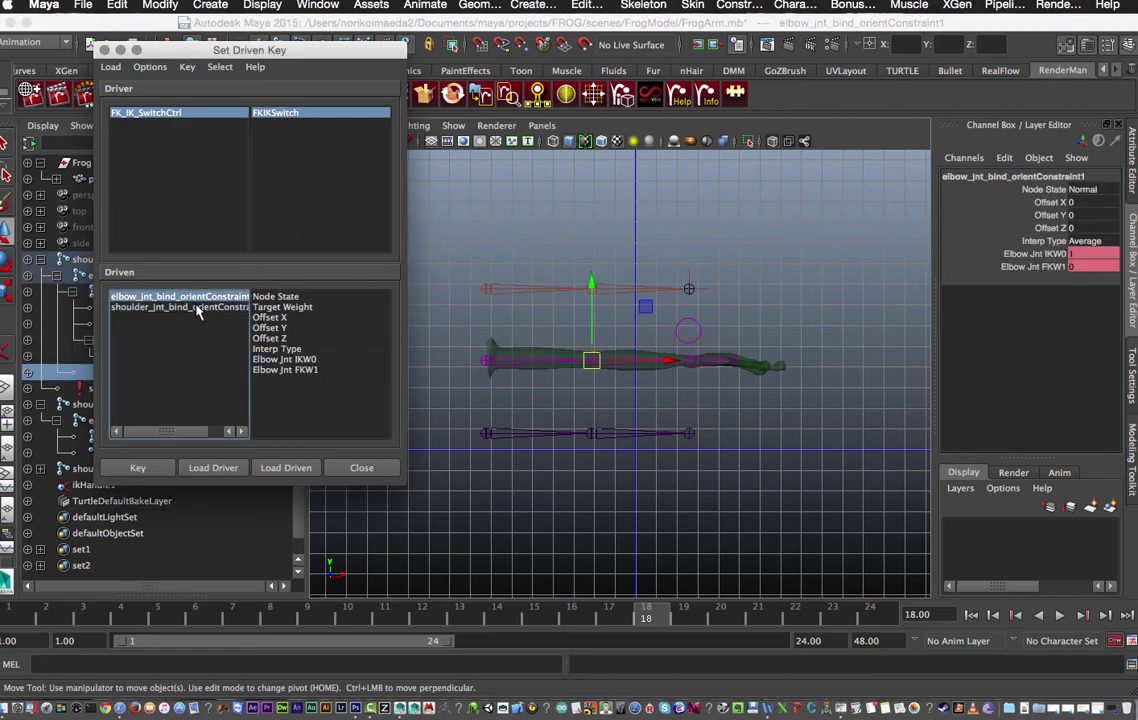
left_click(199, 307)
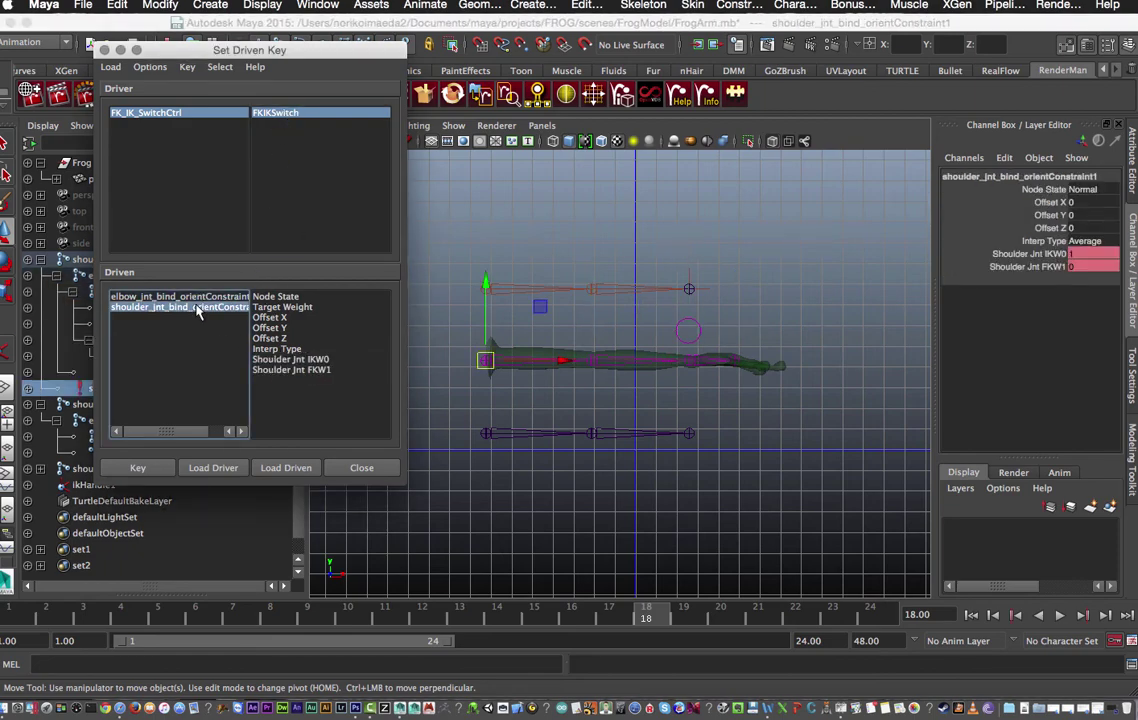
left_click(289, 360)
left_click(289, 370, "shift")
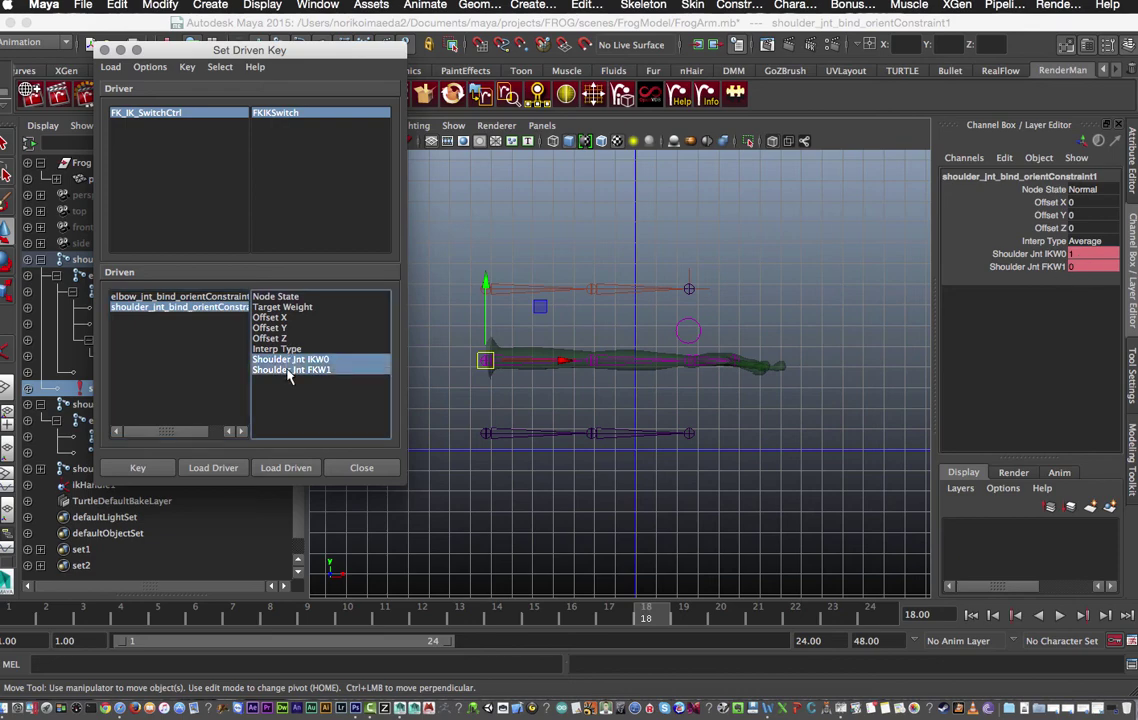
double_click(1095, 267)
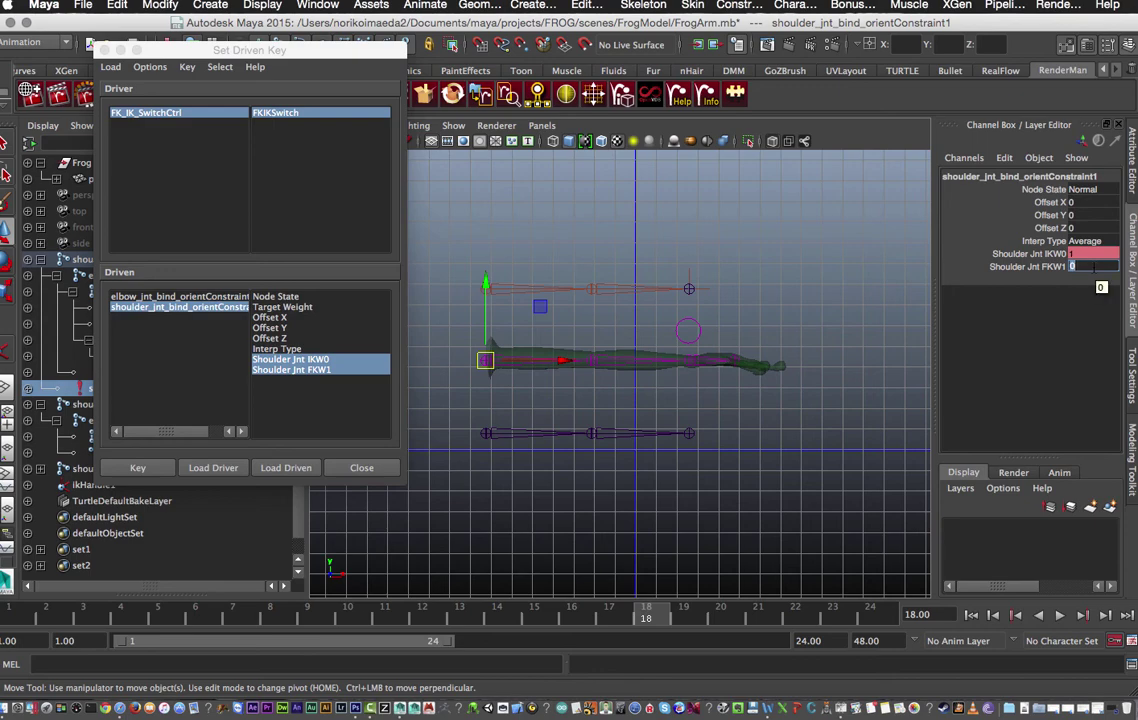
left_click(215, 297)
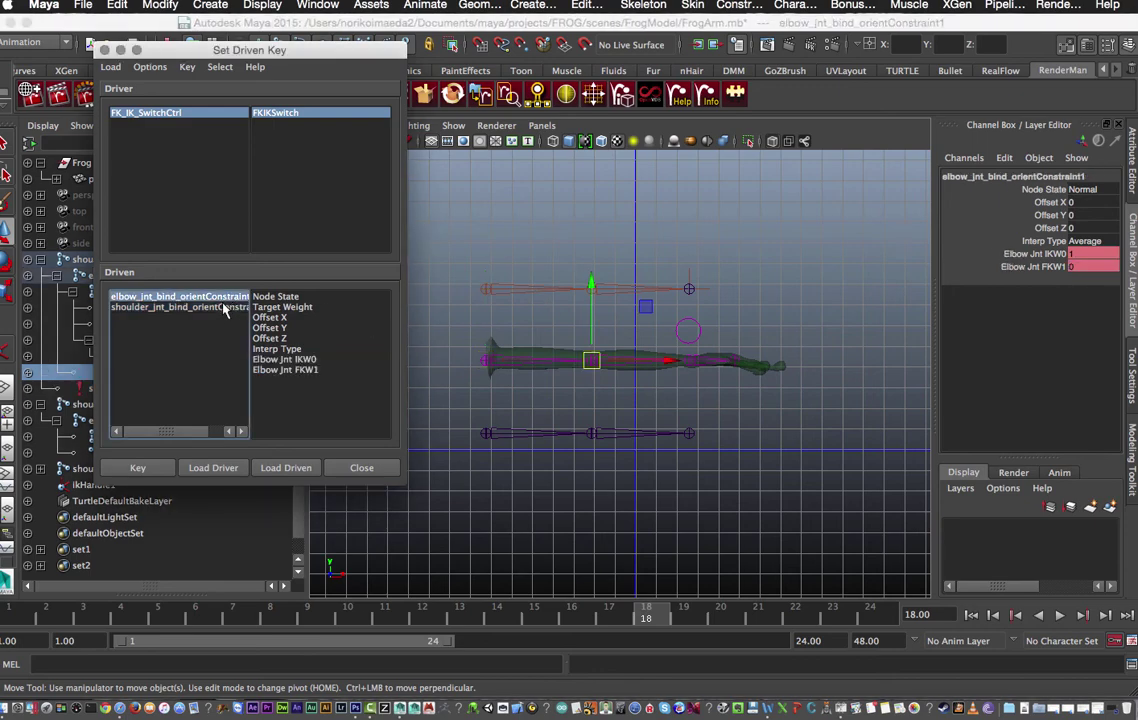
left_click(222, 308)
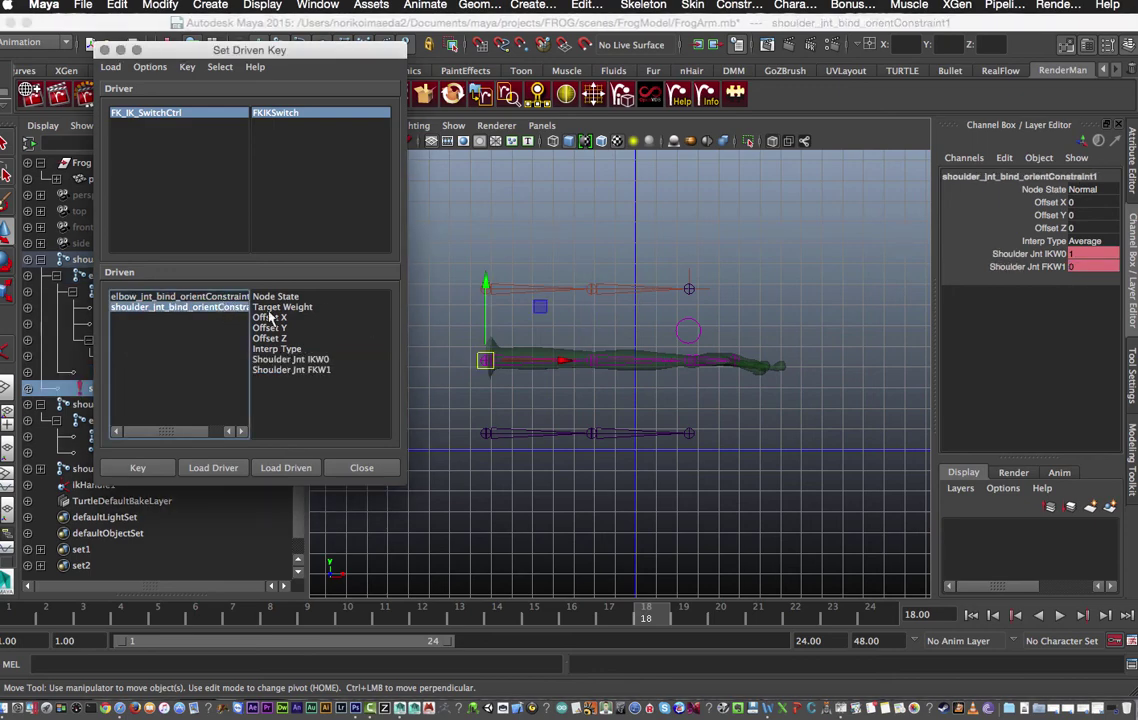
left_click(1081, 257)
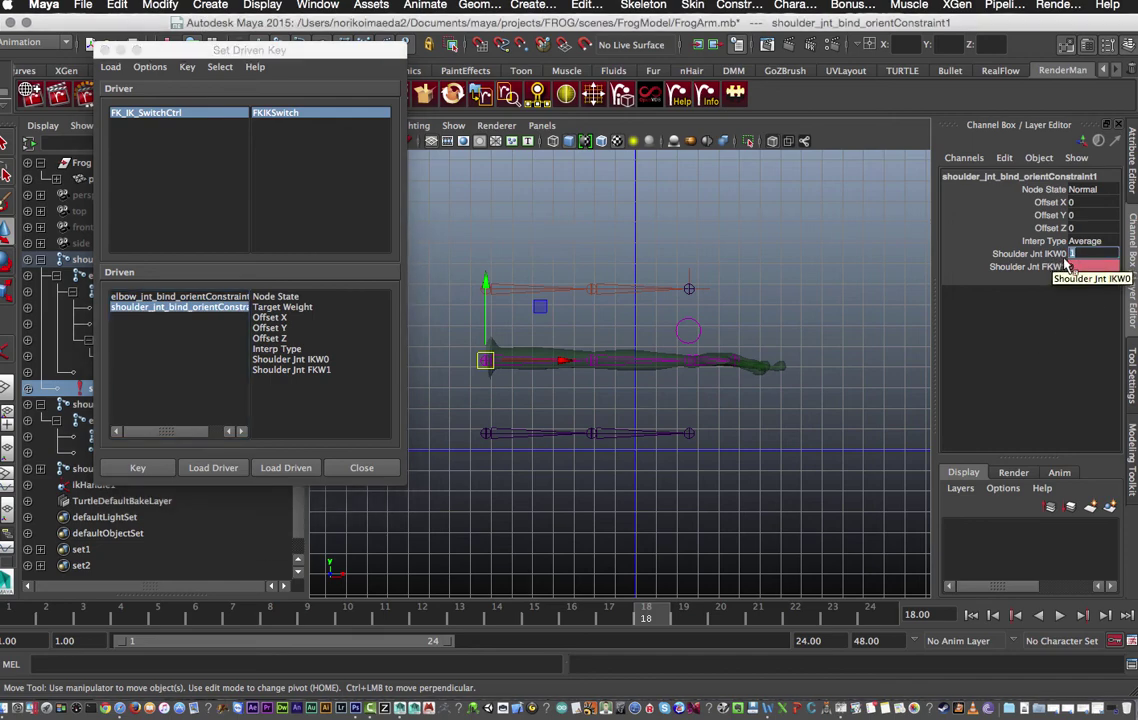
left_click(1080, 253)
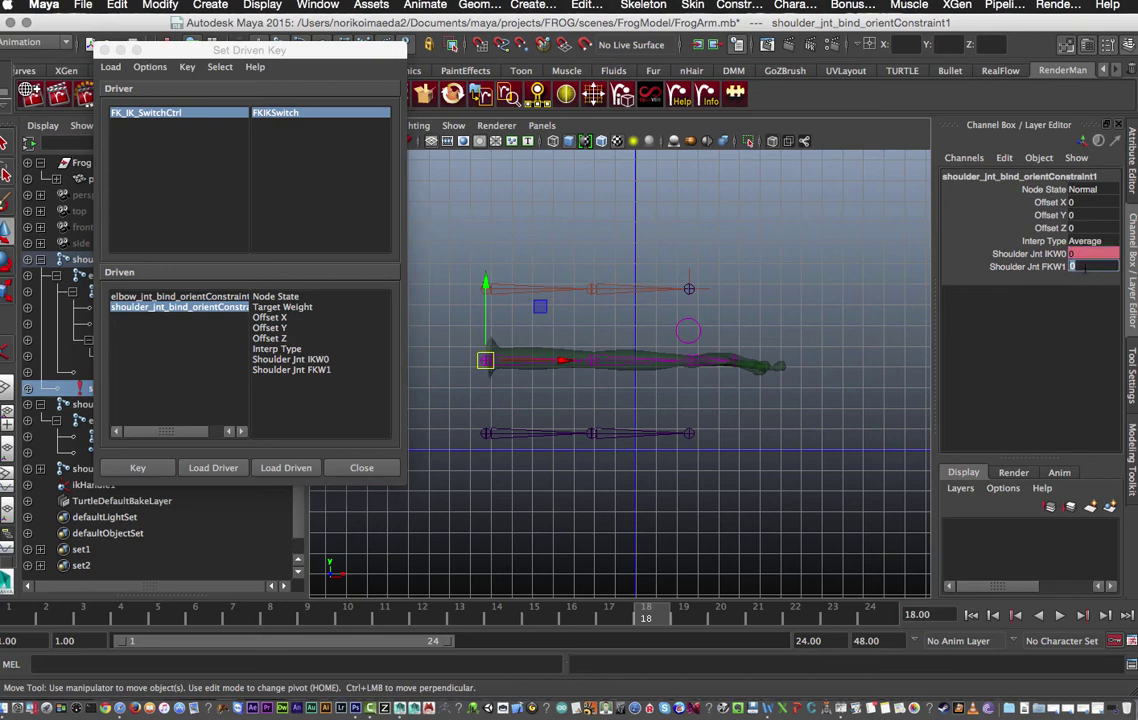
type("1")
key("Return")
- Set a driven key for Shoulder Jnt IKW0 and Shoulder Jnt FKW1 at FKIKSwitch 10
left_click(284, 360)
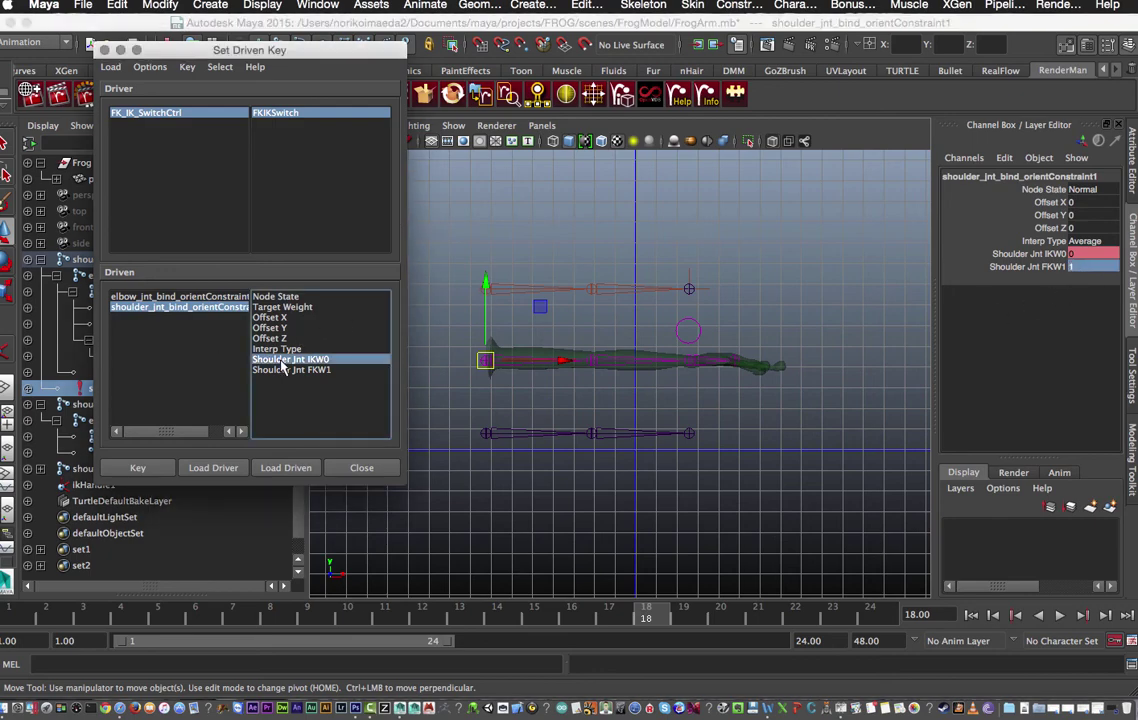
left_click(281, 370, "shift")
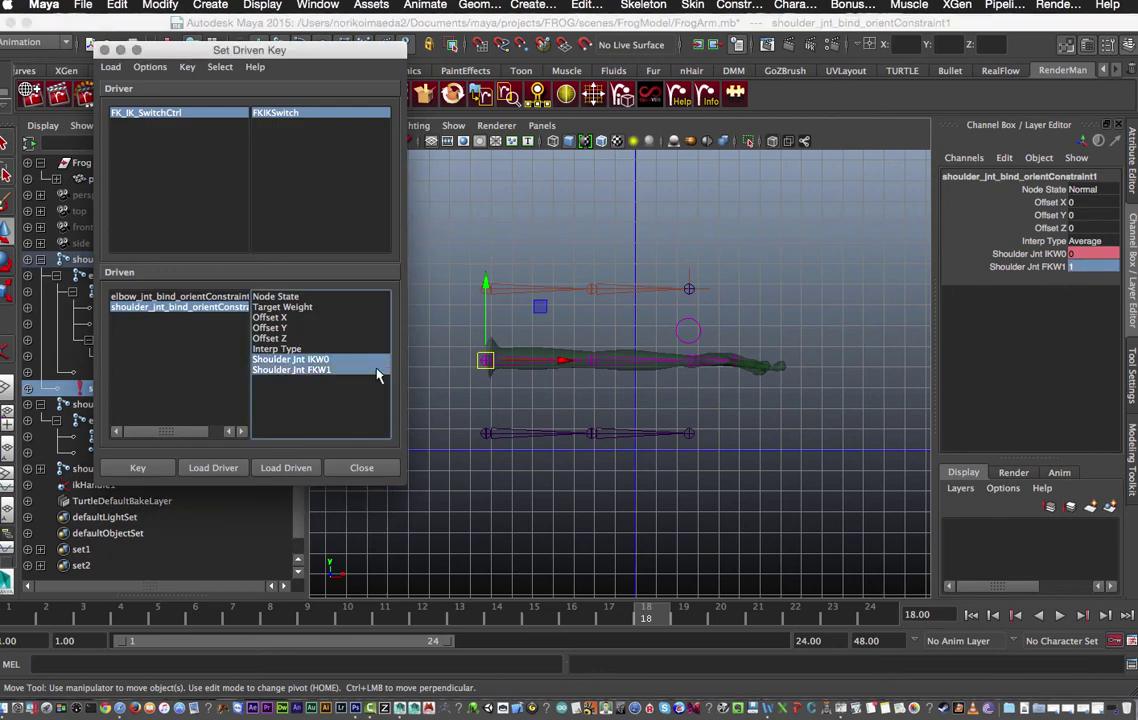
left_click(138, 467)
- With the switch at 10, set the elbow orient constraint's Elbow Jnt IKW0 to 0 and Elbow Jnt FKW1 to 1
left_click(180, 296)
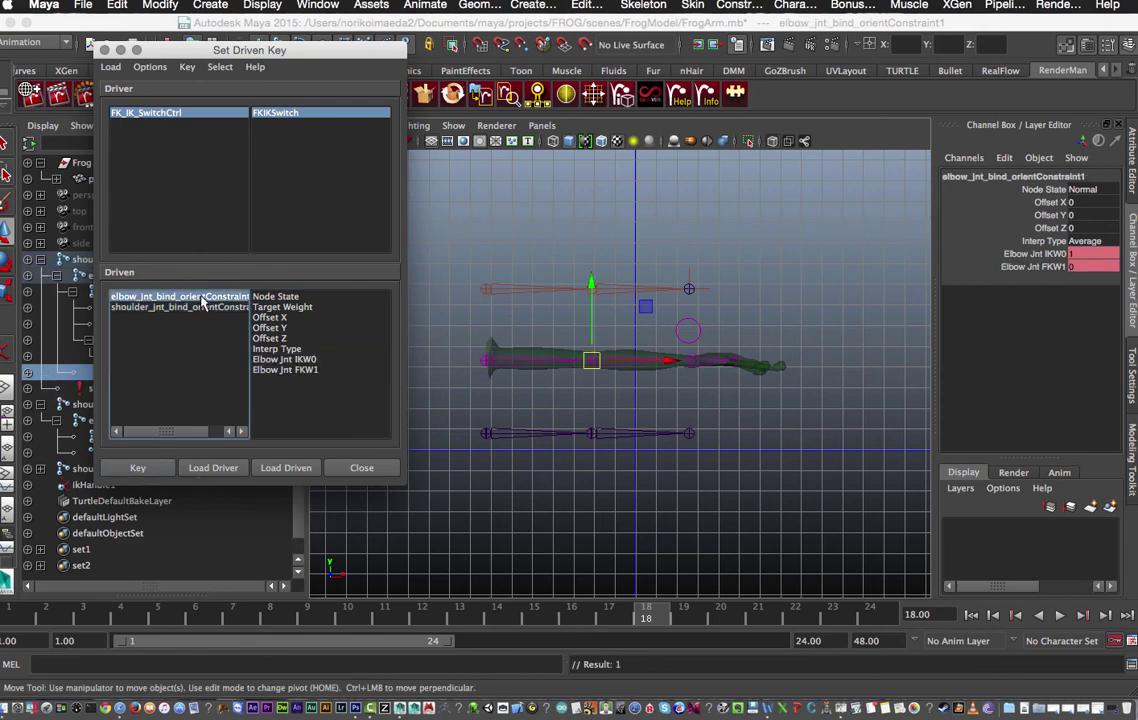
left_click(285, 359)
left_click(285, 369, "shift")
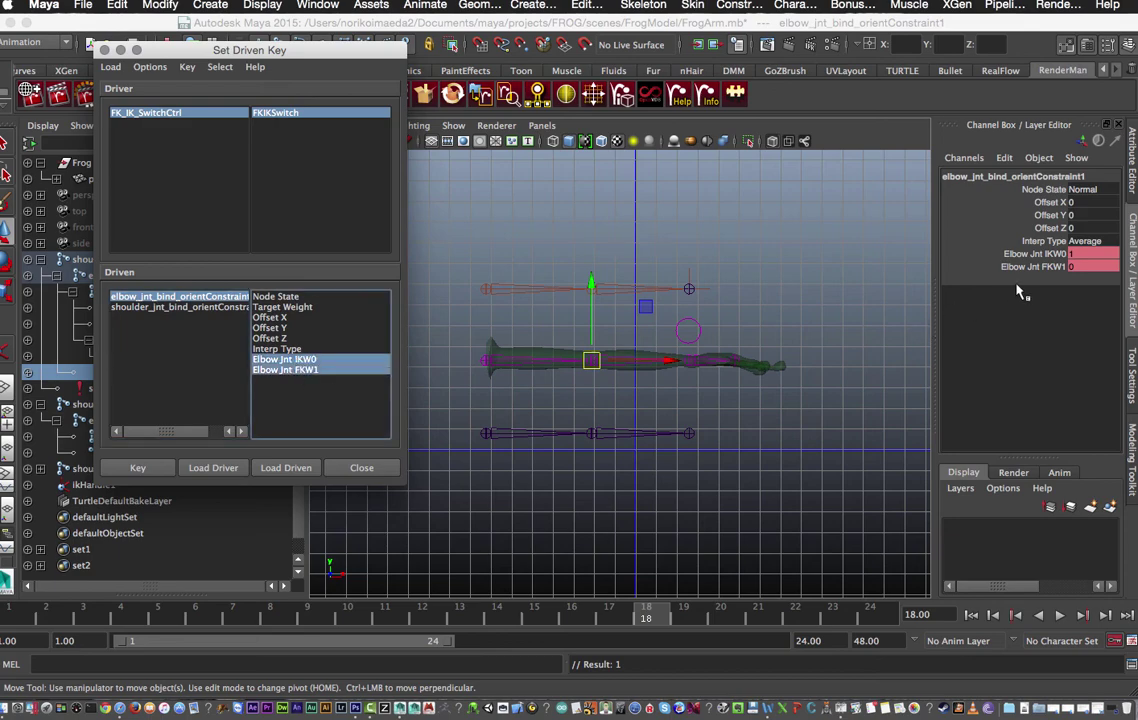
left_click(1094, 255)
left_click(1094, 255)
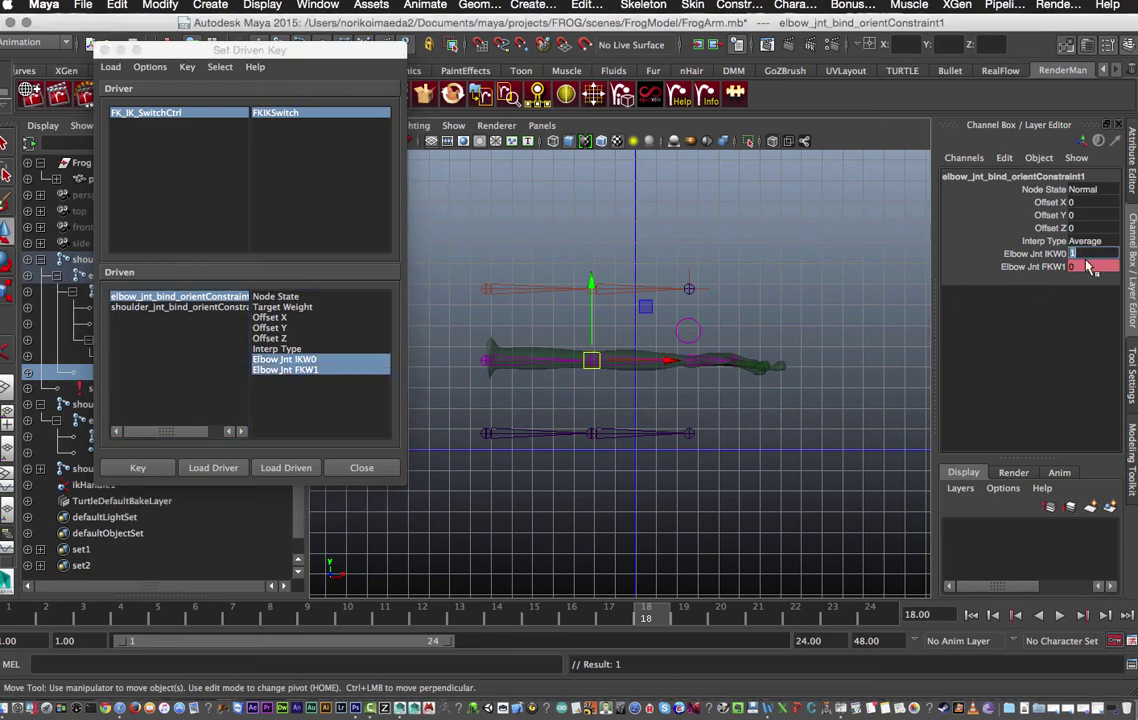
type("0")
key("Tab")
key("Return")
- Set a driven key for Elbow Jnt IKW0 and Elbow Jnt FKW1 at FKIKSwitch 10
left_click(288, 368)
left_click(287, 359, "shift")
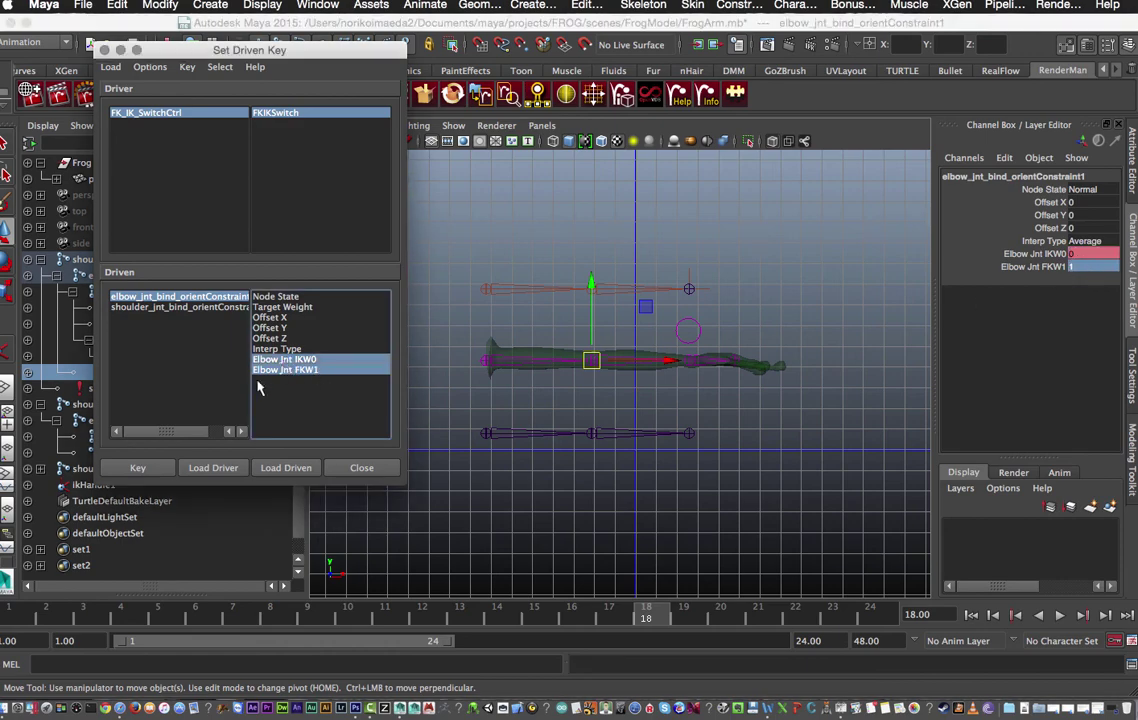
left_click(152, 468)
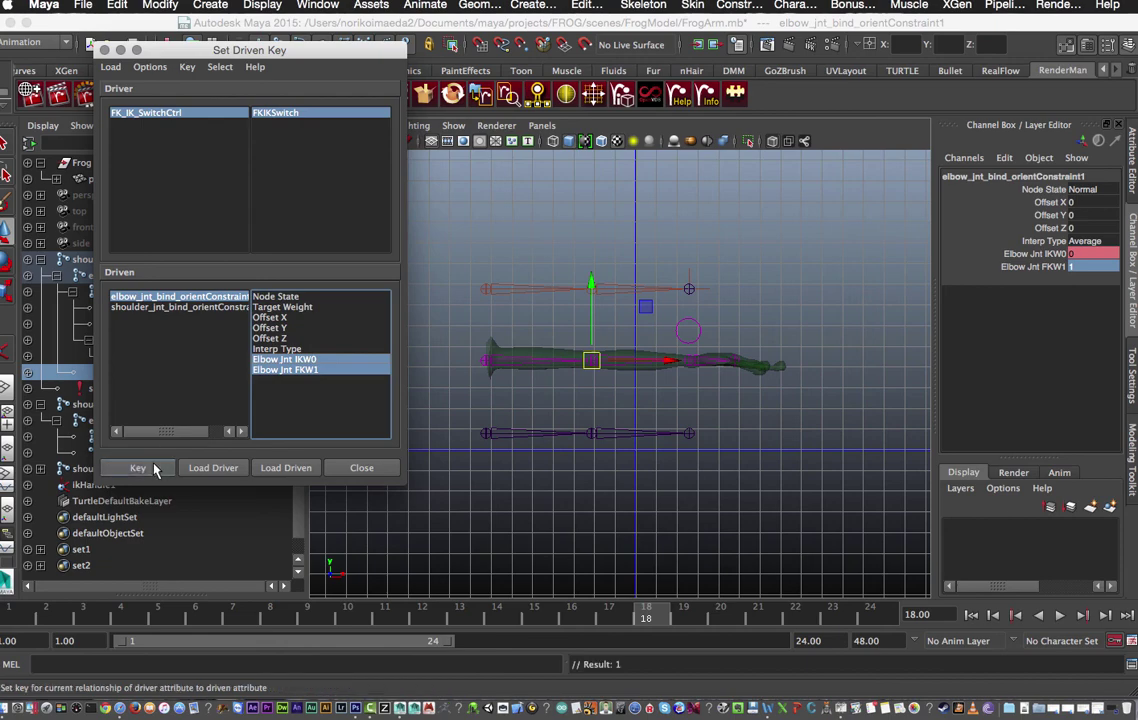
- Set FKIKSwitch on FK_IK_SwitchCtrl to 0 and move ikHandle1 up toward the shoulder, to about X 0.4, Y 9.9, to test IK
left_click(760, 316)
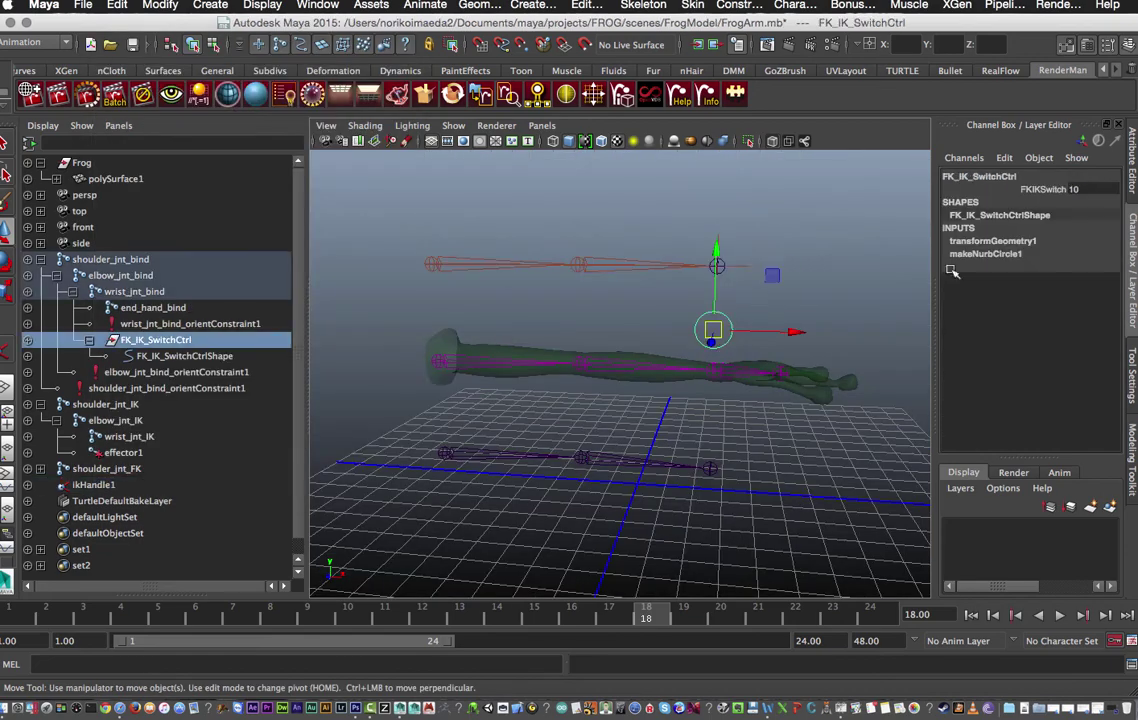
left_click(1086, 189)
left_click(600, 298)
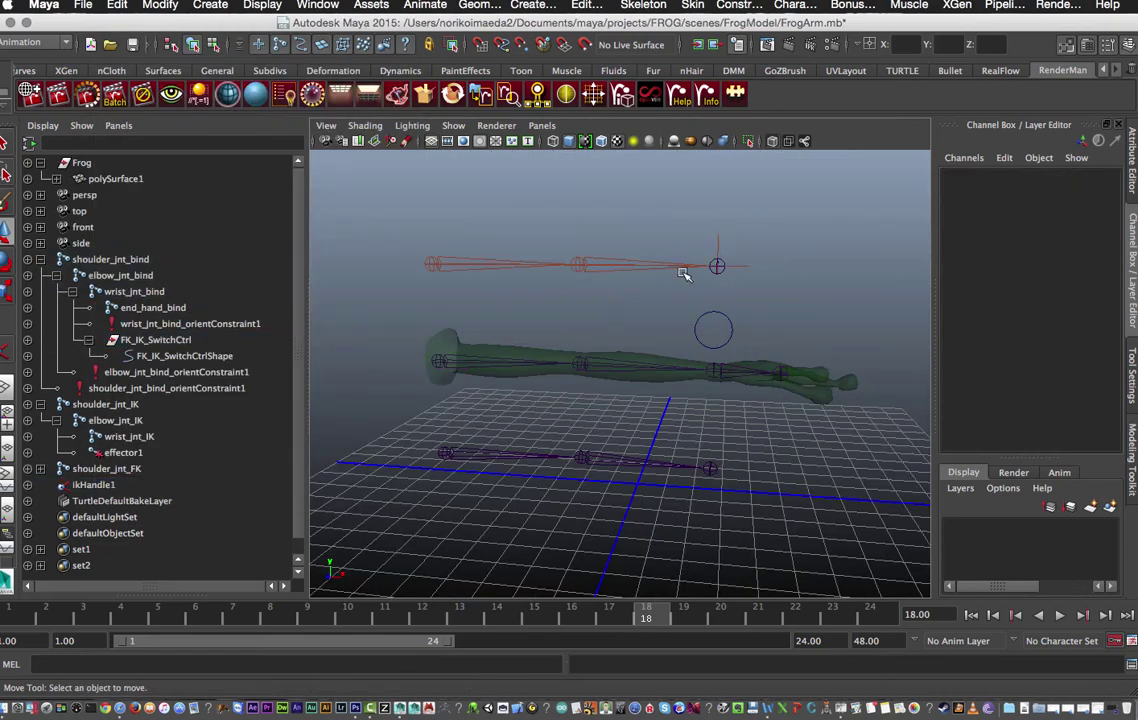
left_click(716, 265)
left_click_drag(714, 266, 652, 198)
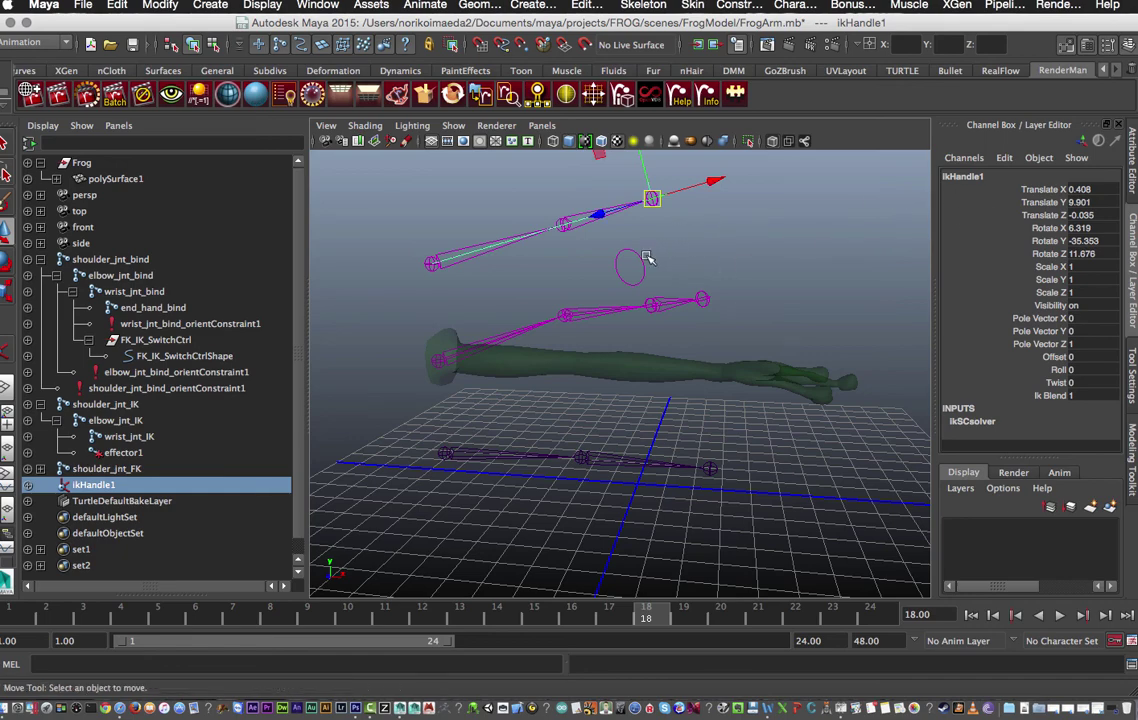
- Set FKIKSwitch on FK_IK_SwitchCtrl to 10 to put the bind arm in FK mode
left_click(650, 258)
left_click(645, 263)
left_click(1077, 190)
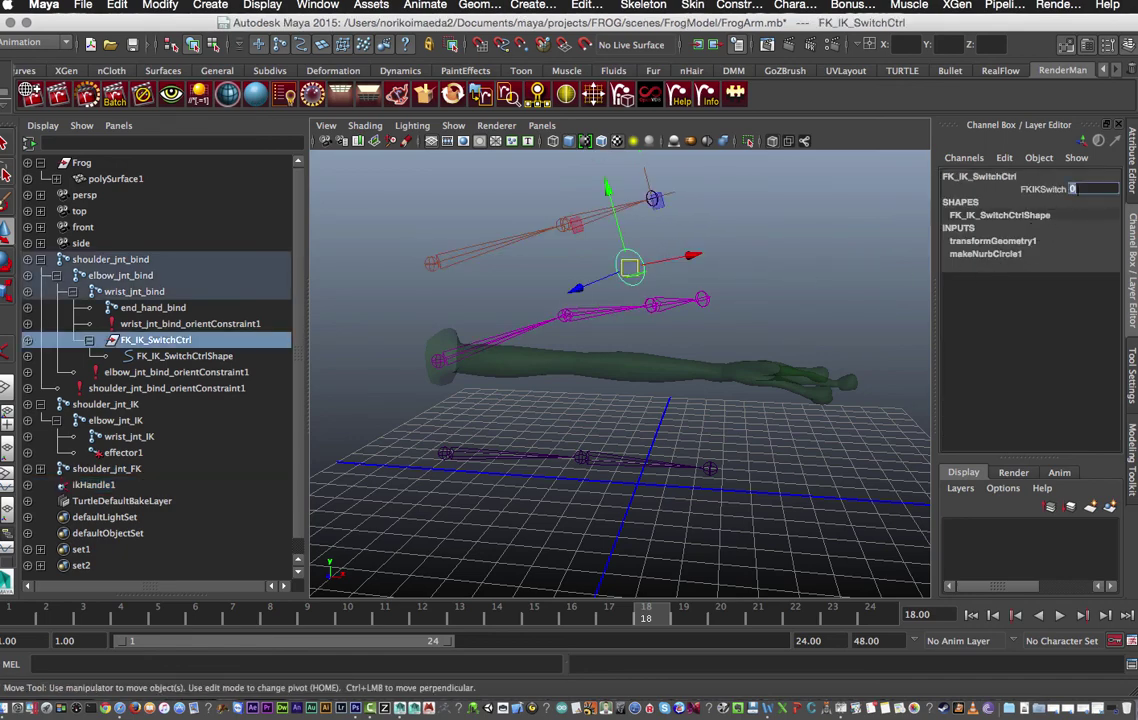
type("10")
key("Return")
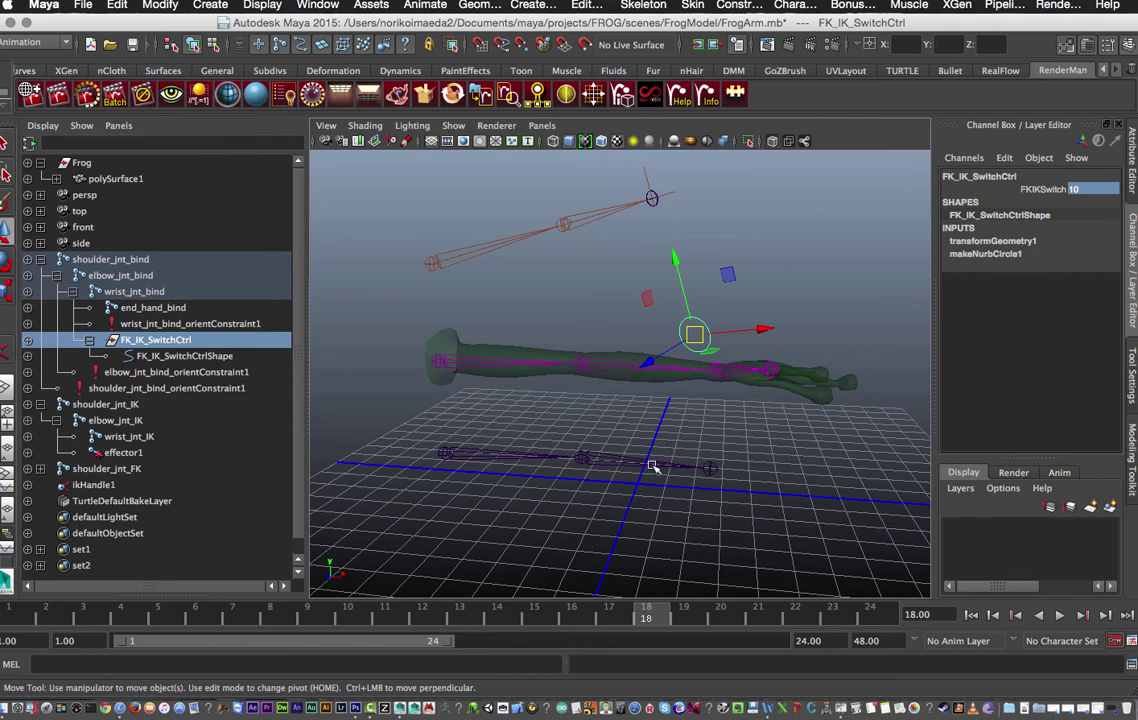
- Rotate elbow_jnt_FK so the FK forearm bends downward, testing the FK control of the bind arm
left_click(583, 458)
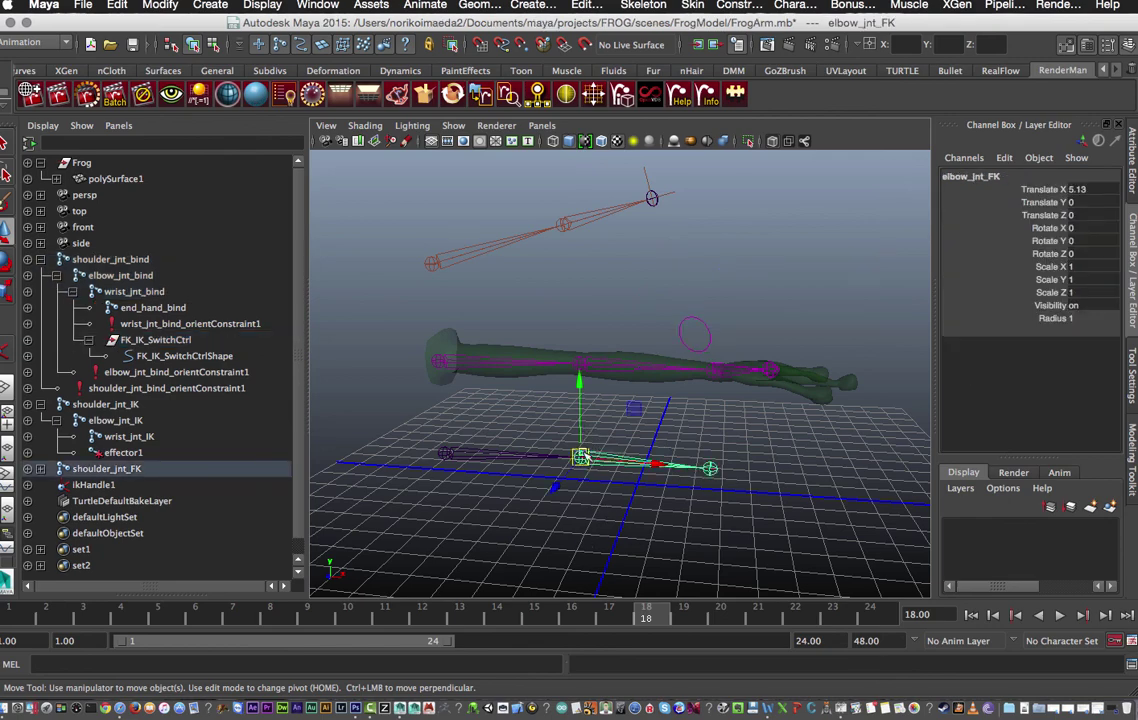
key("e")
left_click_drag(583, 473, 655, 511)
- Switch FKIKSwitch on FK_IK_SwitchCtrl to 0 and back to 10 to compare the IK and FK poses
left_click(675, 324)
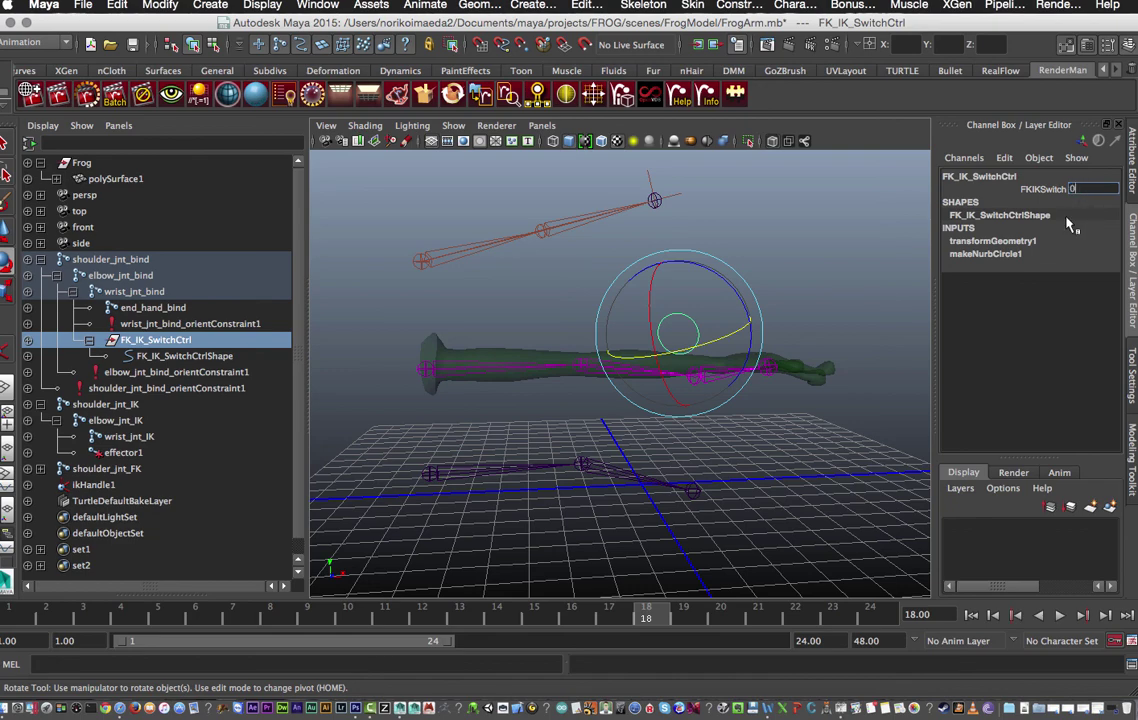
key("Return")
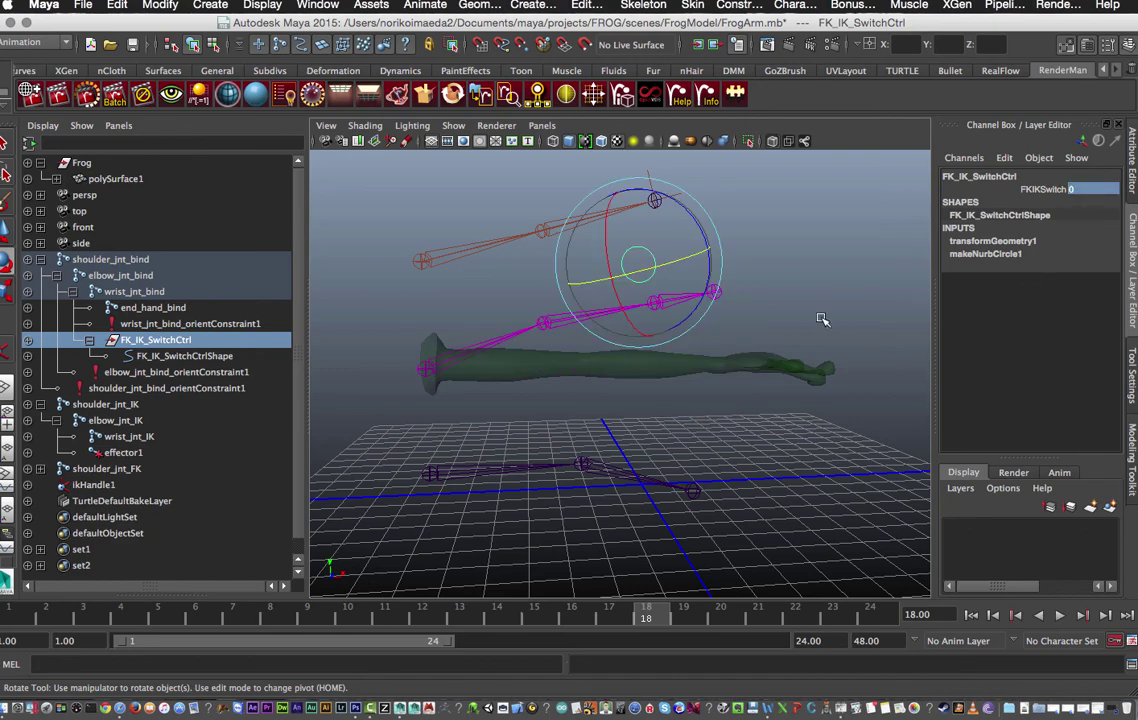
left_click(1072, 189)
type("10")
key("Return")
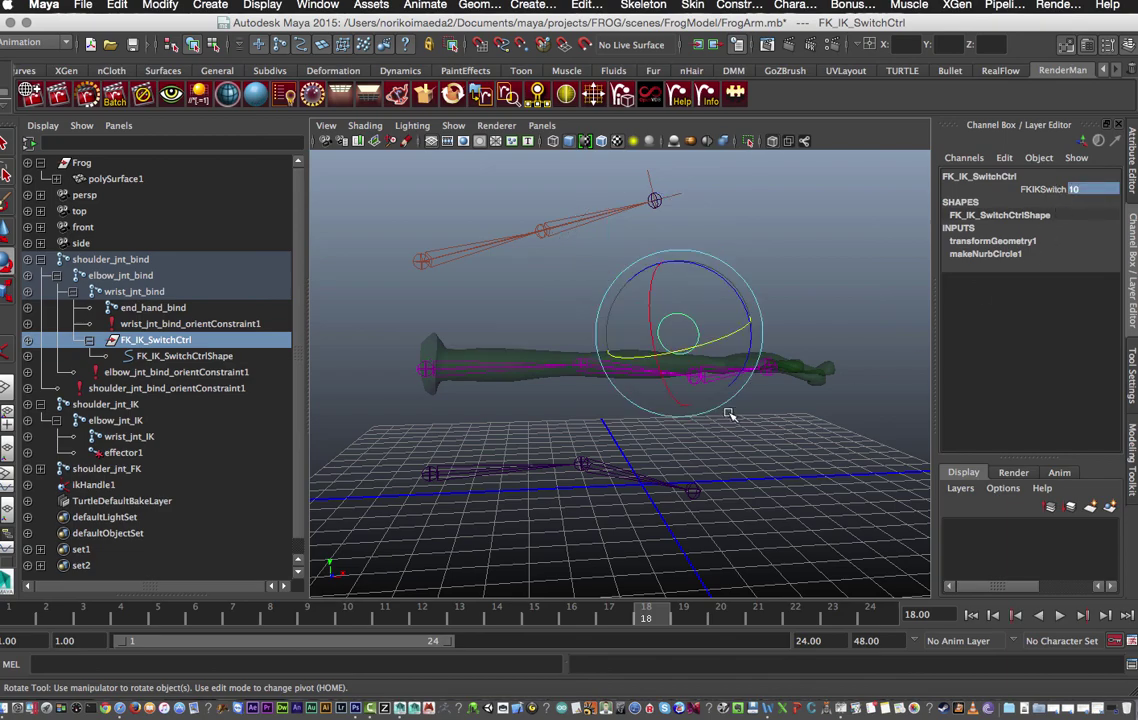
- Check the bind arm against the FK chain from another angle, with FK_IK_SwitchCtrl selected
left_click_drag(610, 401, 653, 437, "alt")
left_click(652, 444)
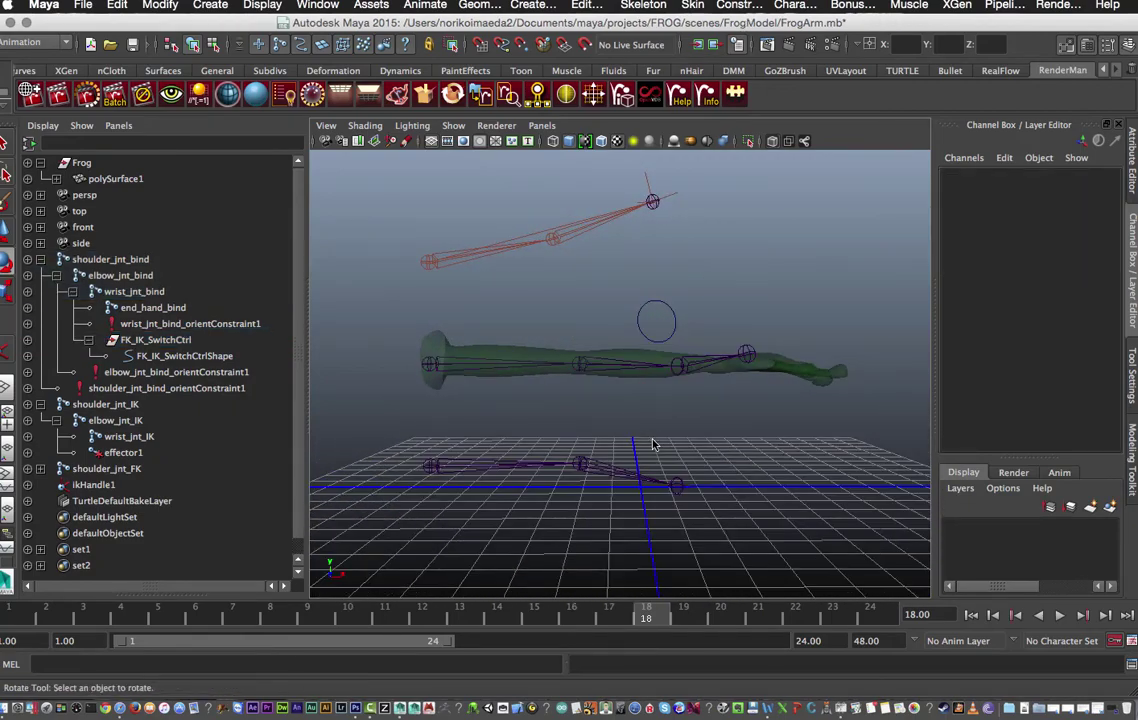
left_click(656, 303)
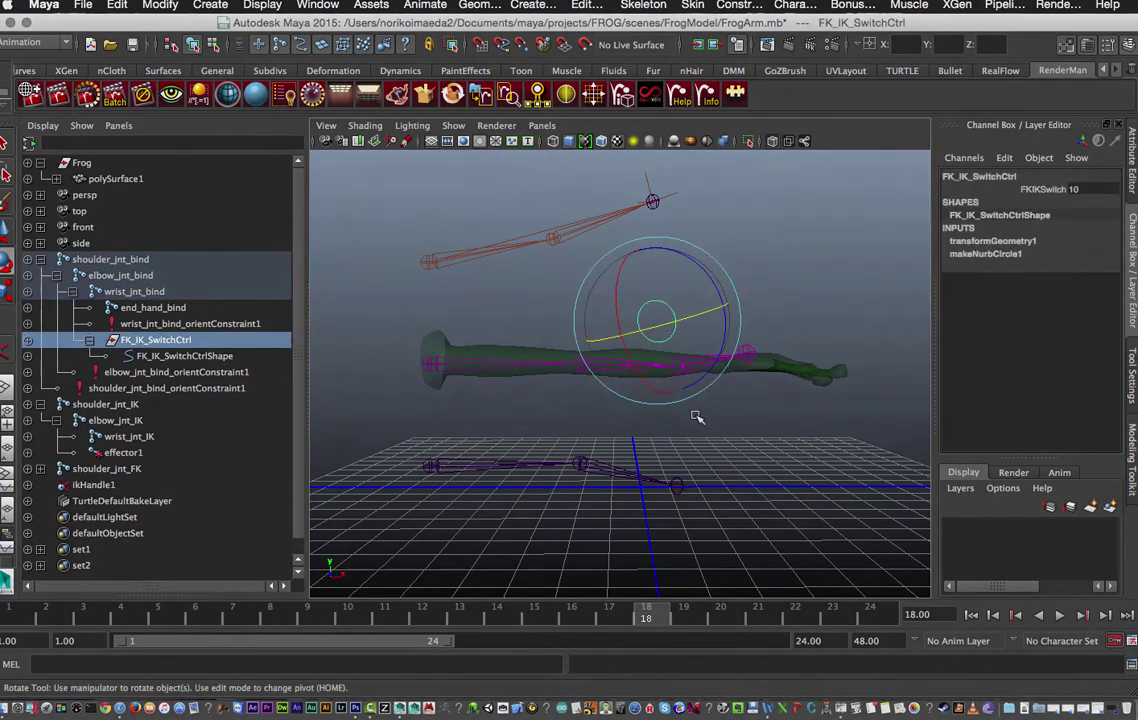